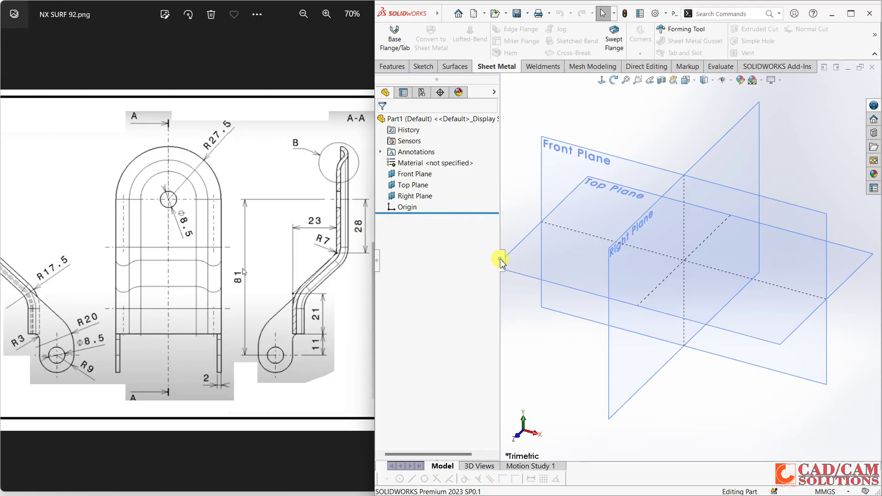
Step: Collapse the feature tree and shift the reference drawing to show its left views
{"action": "left_click", "coordinate": [501, 260]}
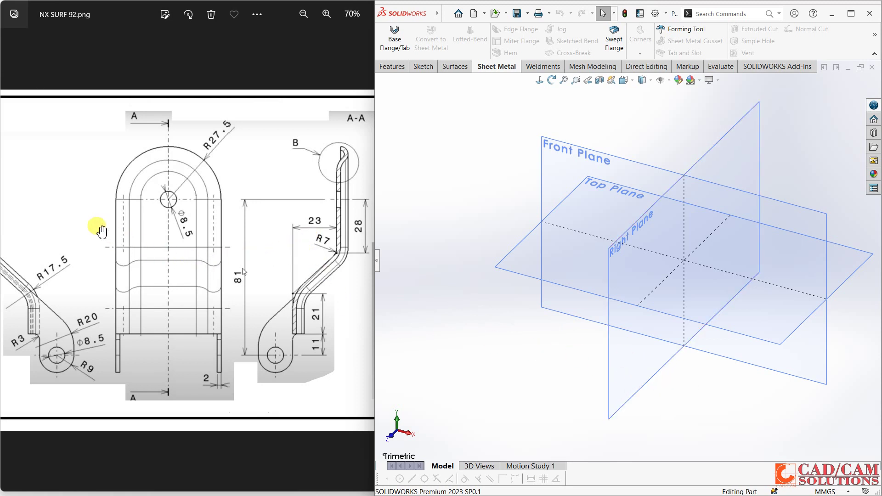
{"action": "left_click", "coordinate": [114, 14]}
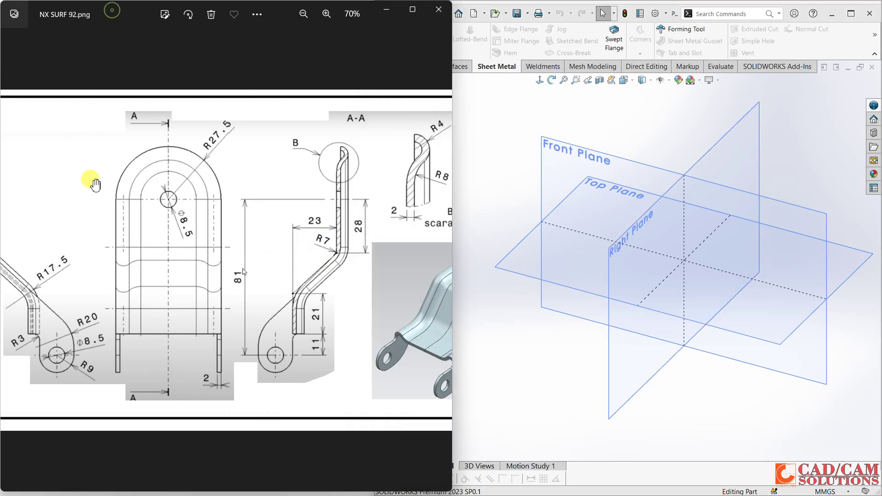
{"action": "left_click_drag", "start_coordinate": [121, 189], "coordinate": [157, 193]}
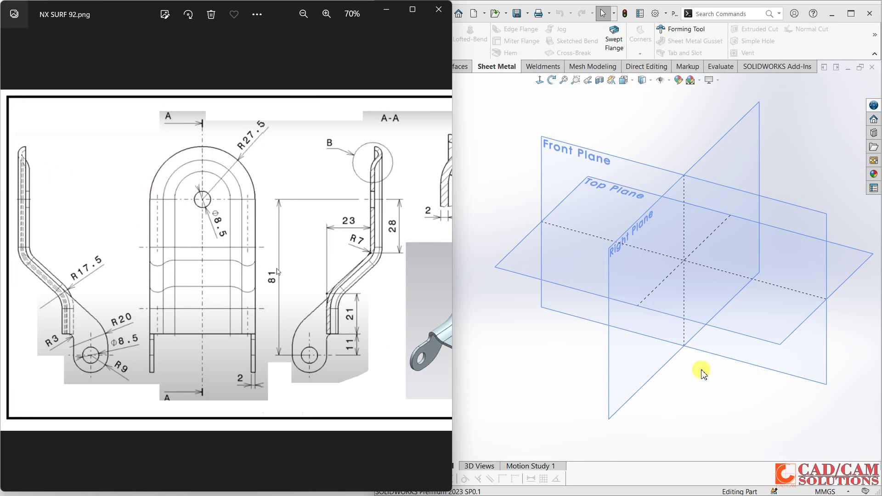
Step: Orbit the model and start a new sketch on the Right Plane
{"action": "mouse_move", "coordinate": [728, 134]}
{"action": "middle_mouse_down"}
{"action": "mouse_move", "coordinate": [694, 174]}
{"action": "mouse_move", "coordinate": [608, 161]}
{"action": "mouse_move", "coordinate": [630, 123]}
{"action": "middle_mouse_up"}
{"action": "left_click", "coordinate": [635, 141]}
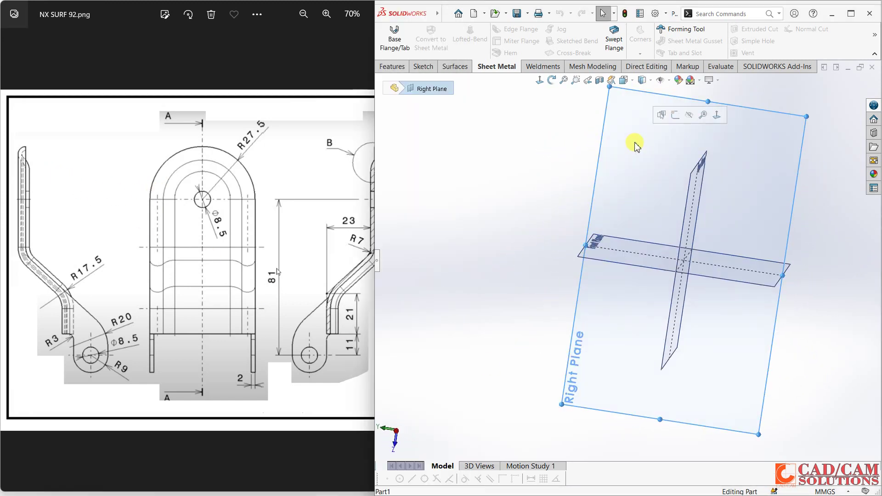
{"action": "left_click", "coordinate": [674, 115]}
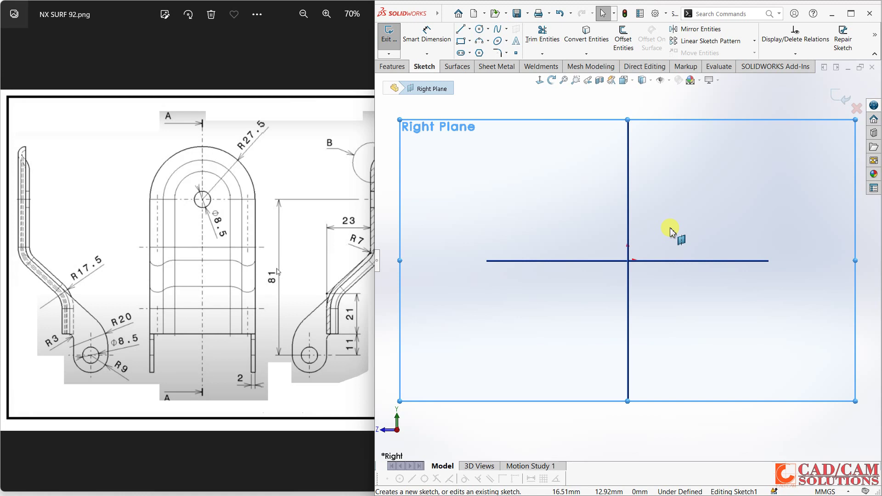
Step: Draw the vertical–angled–vertical line chain of the bracket profile
{"action": "left_click", "coordinate": [464, 30]}
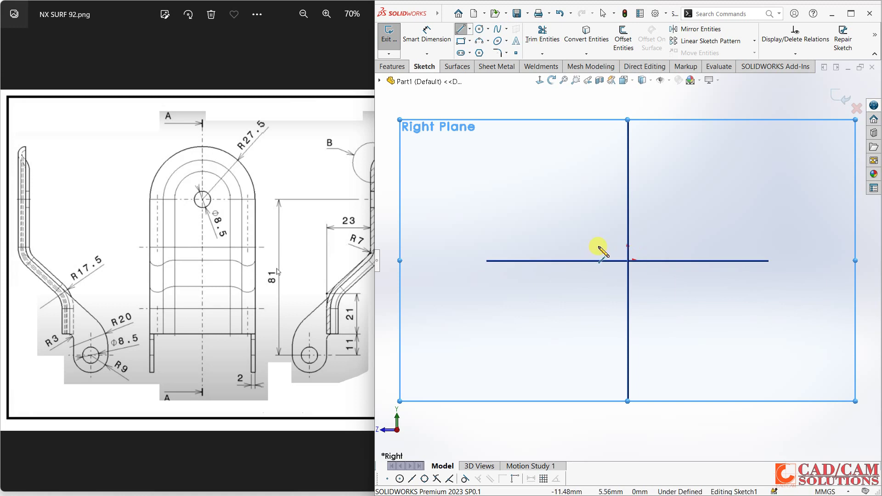
{"action": "left_click", "coordinate": [598, 246]}
{"action": "left_click", "coordinate": [598, 210]}
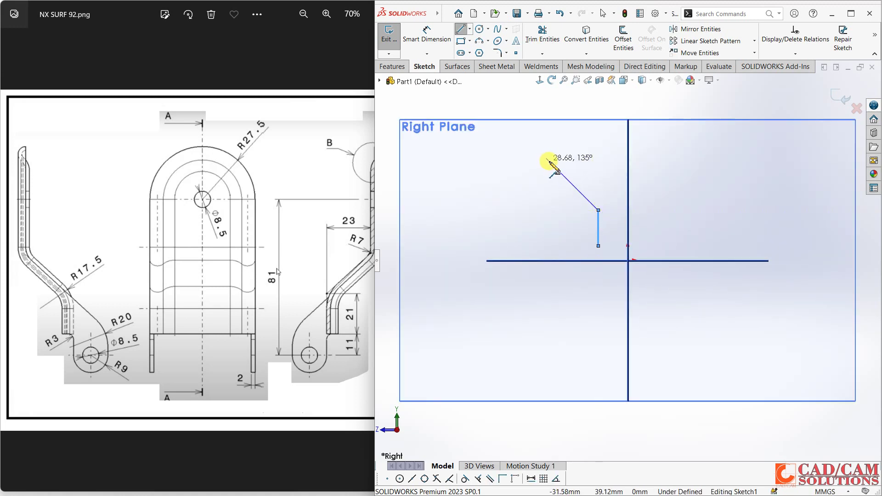
{"action": "left_click", "coordinate": [552, 170]}
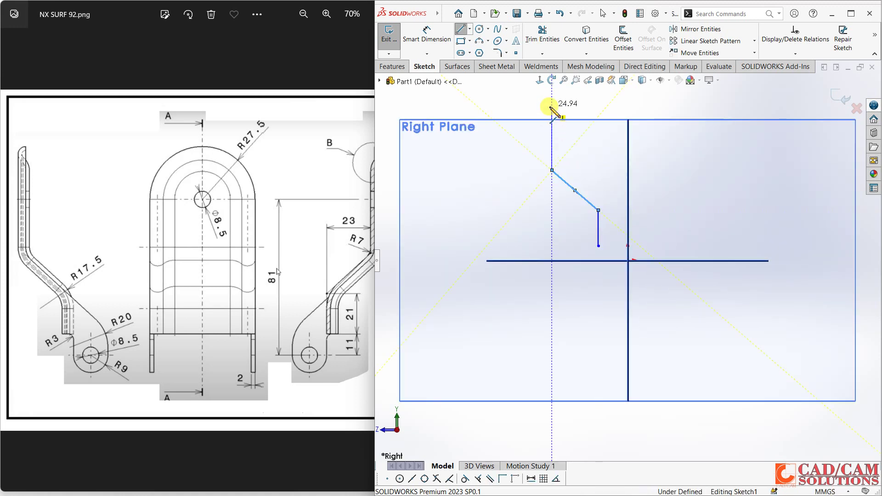
{"action": "left_click", "coordinate": [551, 106]}
{"action": "left_click", "coordinate": [427, 34]}
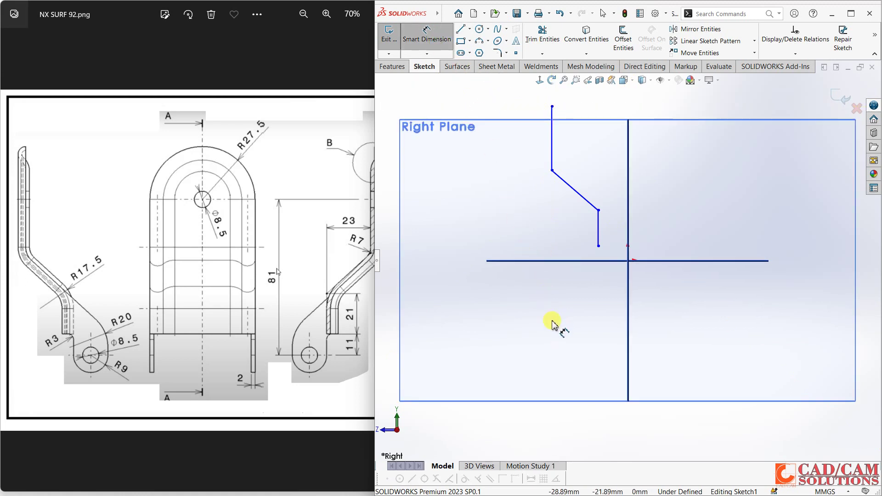
Step: Dimension the 11 mm gap above the axis and the 21 mm lower line
{"action": "left_click", "coordinate": [605, 261]}
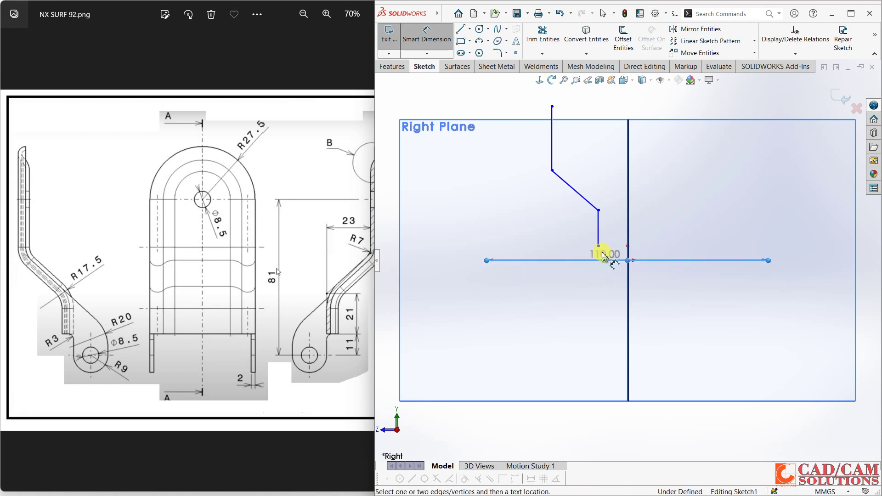
{"action": "left_click", "coordinate": [598, 246]}
{"action": "left_click", "coordinate": [575, 253]}
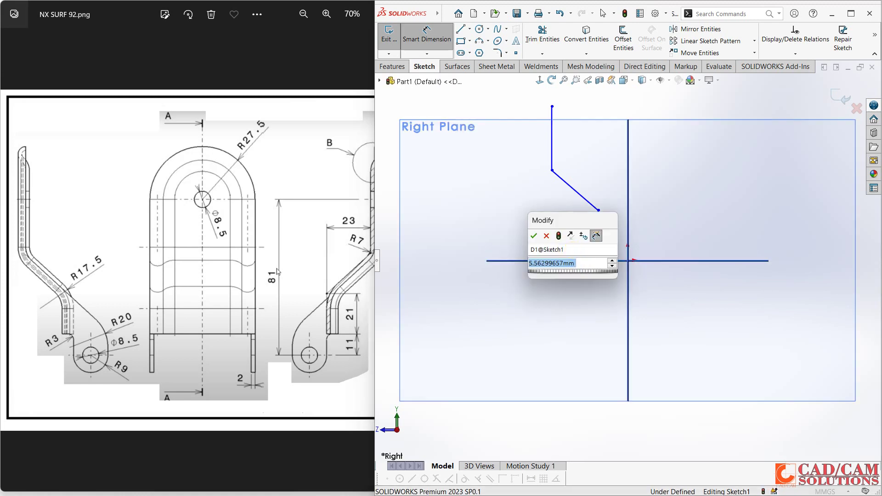
{"action": "type", "text": "11"}
{"action": "key", "text": "Return"}
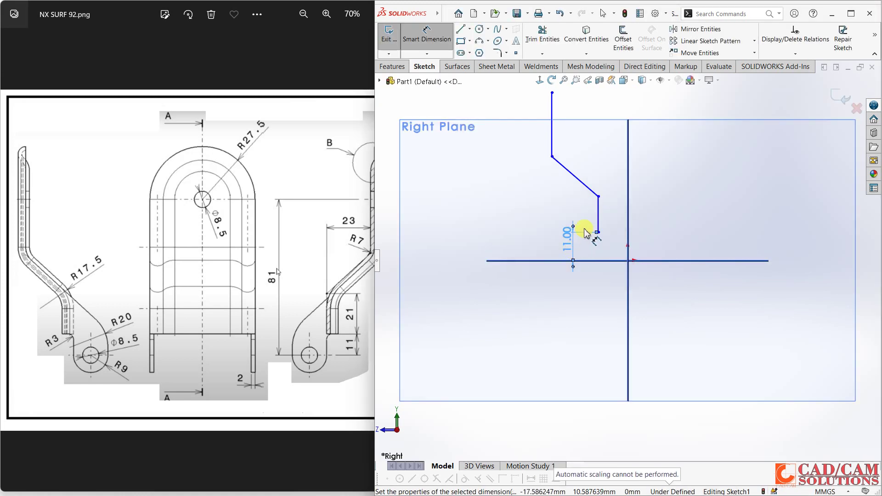
{"action": "left_click", "coordinate": [598, 210]}
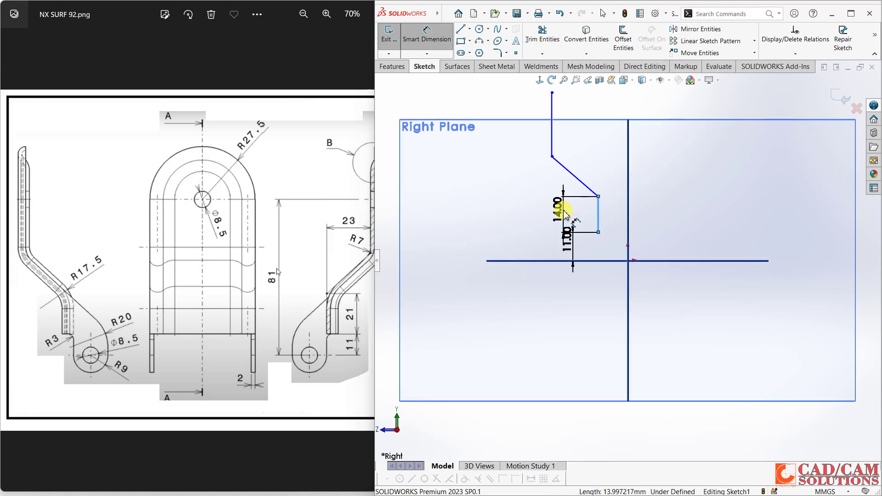
{"action": "left_click", "coordinate": [564, 211]}
{"action": "key", "text": "Return"}
{"action": "type", "text": "21"}
{"action": "key", "text": "Return"}
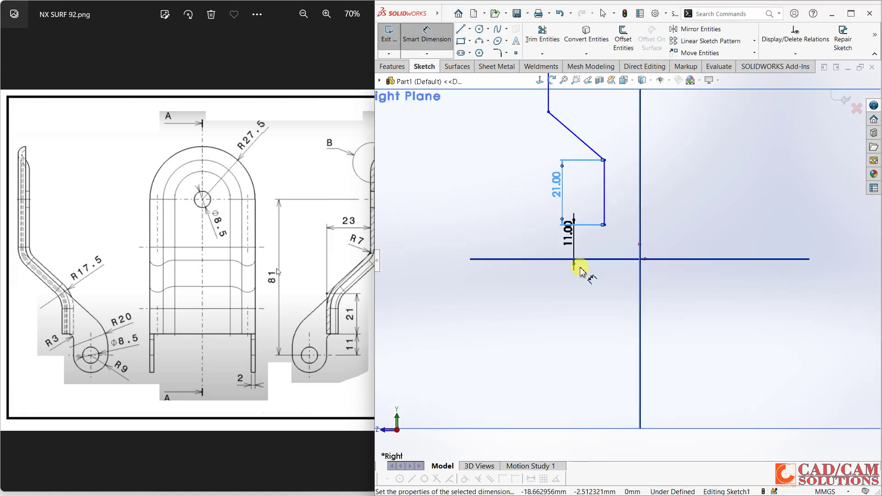
Step: Add the 23 mm horizontal offset and the 81 mm overall height dimensions
{"action": "scroll", "coordinate": [581, 271], "scroll_direction": "up", "scroll_amount": 4}
{"action": "scroll", "coordinate": [645, 133], "scroll_direction": "down", "scroll_amount": 2}
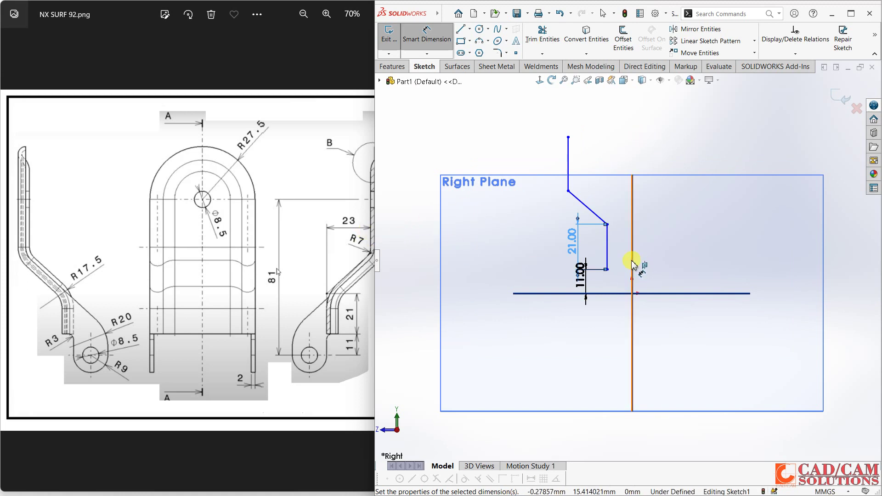
{"action": "left_click", "coordinate": [632, 244]}
{"action": "left_click", "coordinate": [569, 172]}
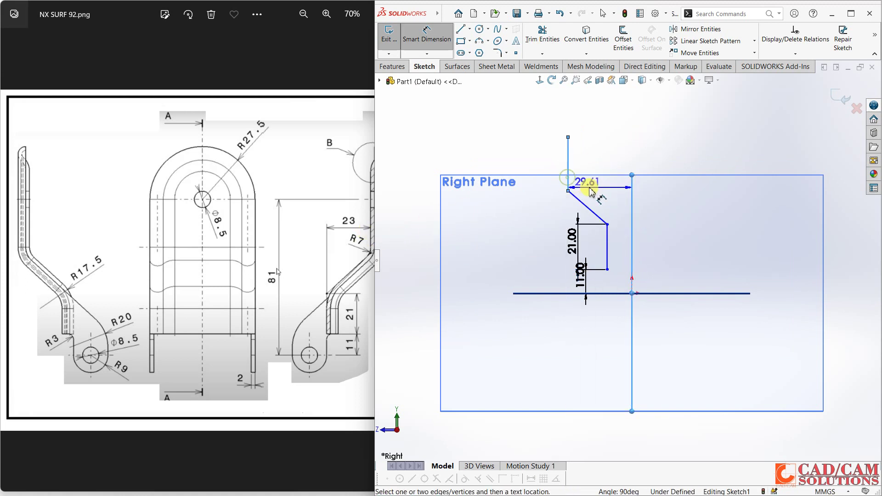
{"action": "left_click", "coordinate": [594, 189]}
{"action": "type", "text": "23"}
{"action": "key", "text": "Return"}
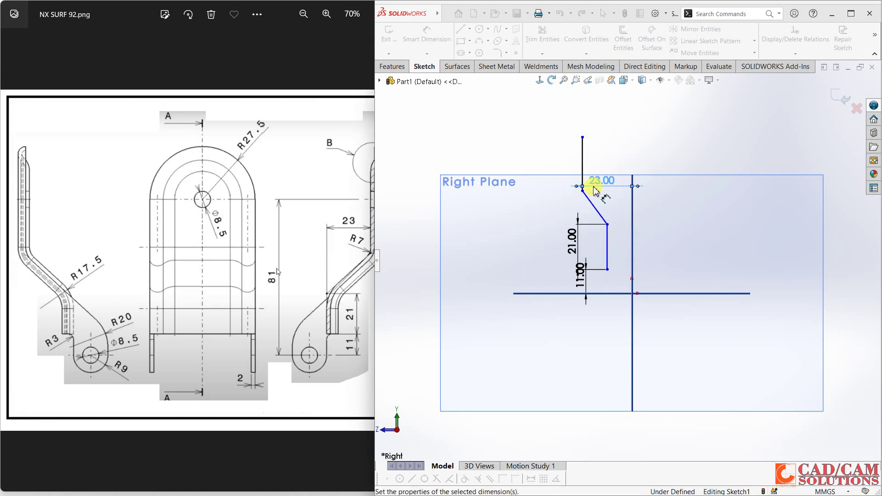
{"action": "left_click", "coordinate": [656, 293]}
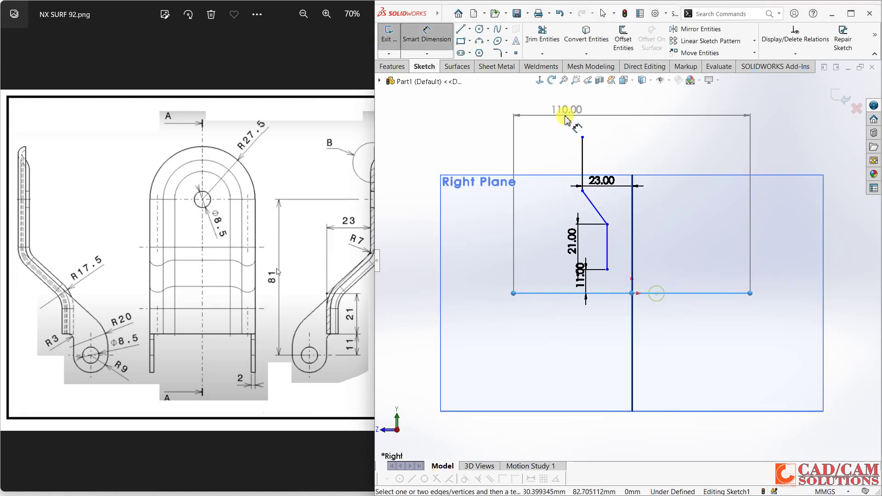
{"action": "left_click", "coordinate": [582, 137]}
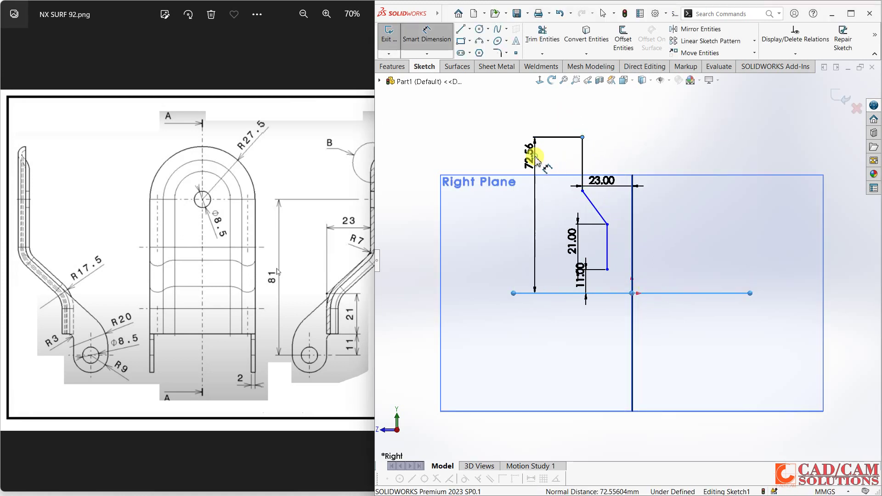
{"action": "left_click", "coordinate": [536, 155]}
{"action": "type", "text": "81"}
{"action": "key", "text": "Return"}
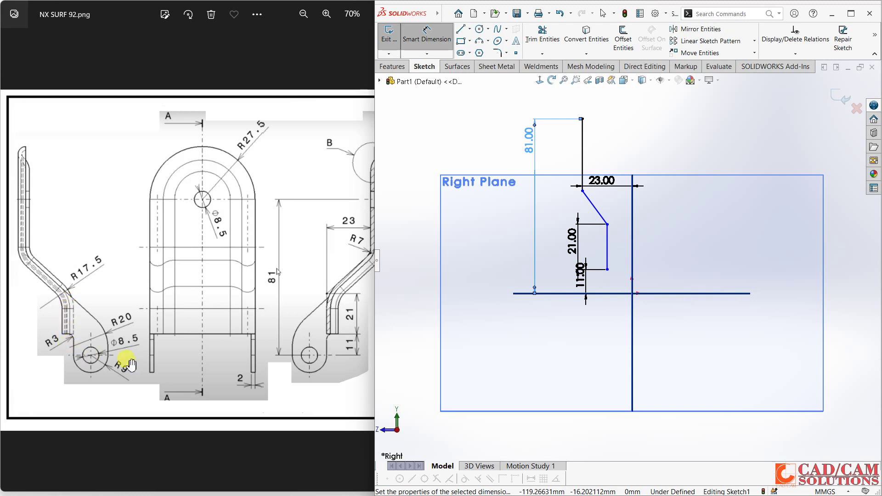
Step: Add a 9 mm horizontal offset from the centerline to the lower line's bottom end
{"action": "left_click", "coordinate": [639, 142]}
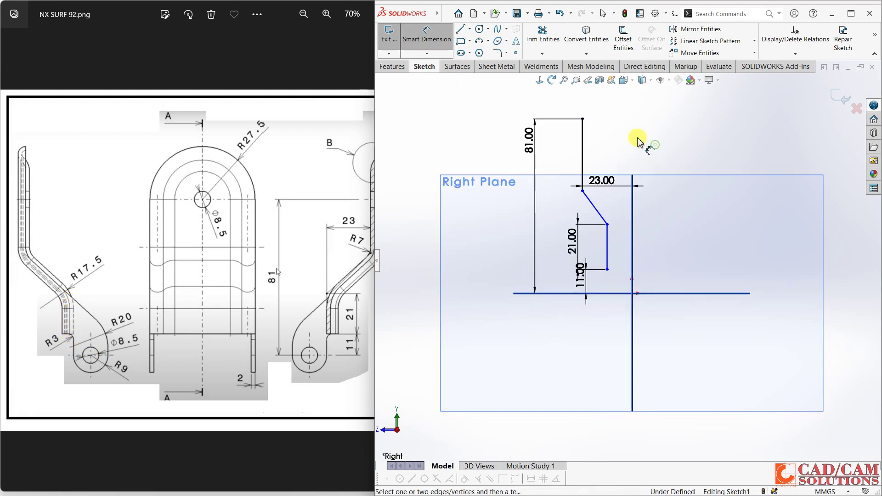
{"action": "left_click", "coordinate": [633, 289]}
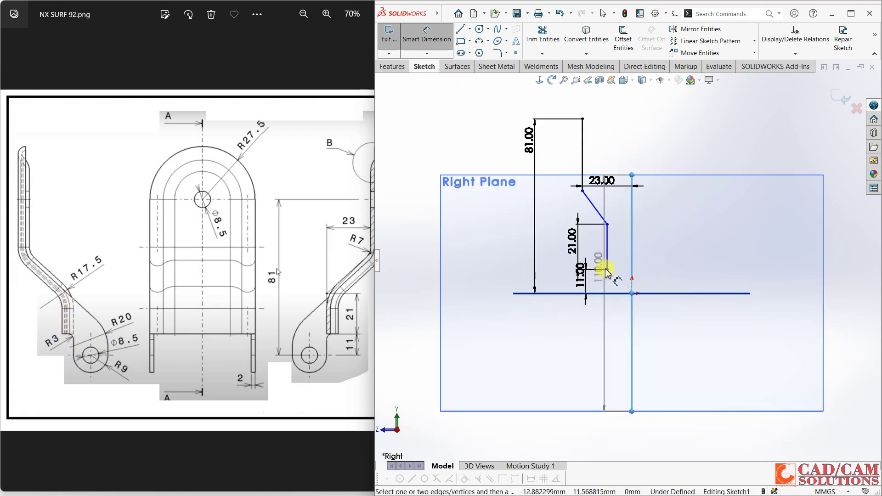
{"action": "left_click", "coordinate": [607, 271]}
{"action": "left_click", "coordinate": [616, 349]}
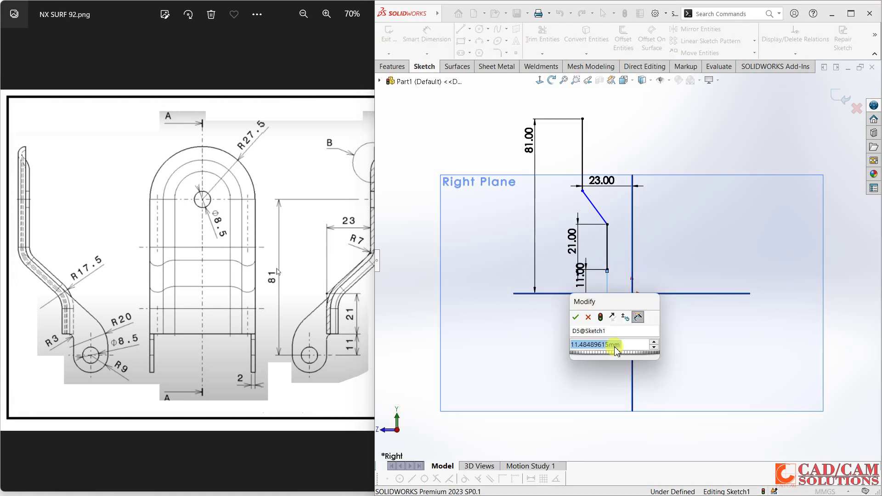
{"action": "type", "text": "9"}
{"action": "key", "text": "Return"}
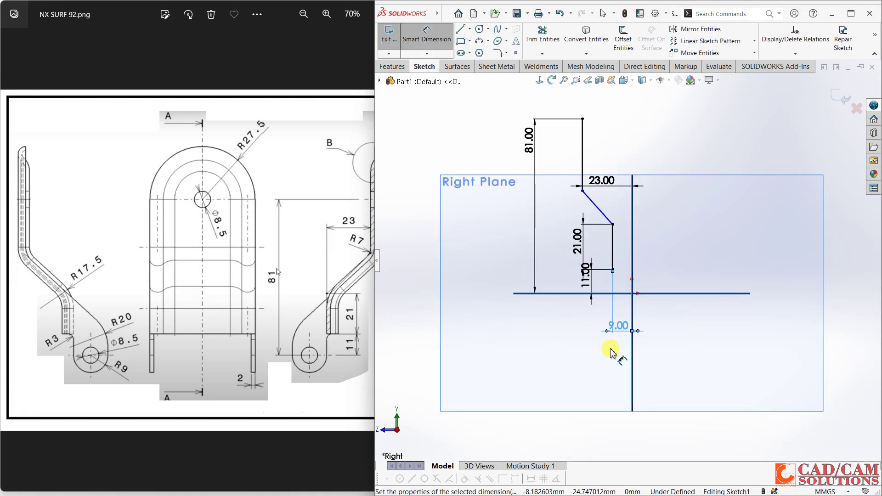
{"action": "left_click", "coordinate": [427, 34]}
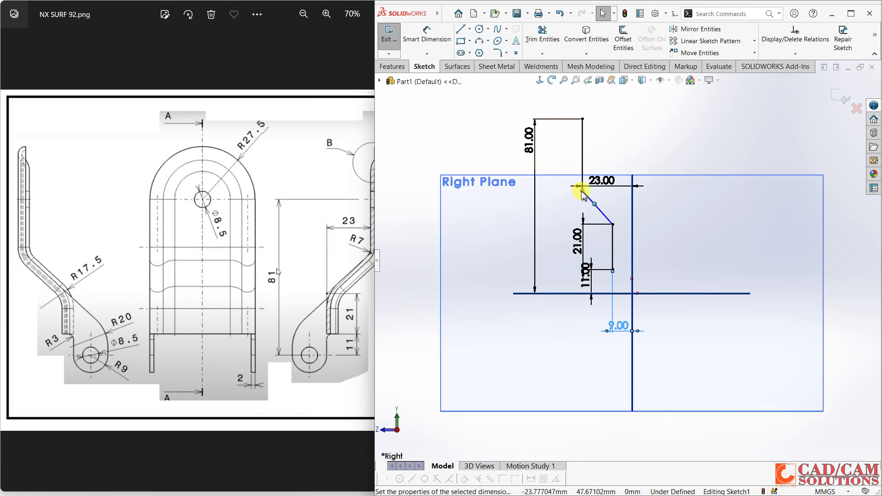
Step: Reconnect the angled line to the upper vertical line and check the reference drawing
{"action": "left_click_drag", "start_coordinate": [582, 190], "coordinate": [583, 174]}
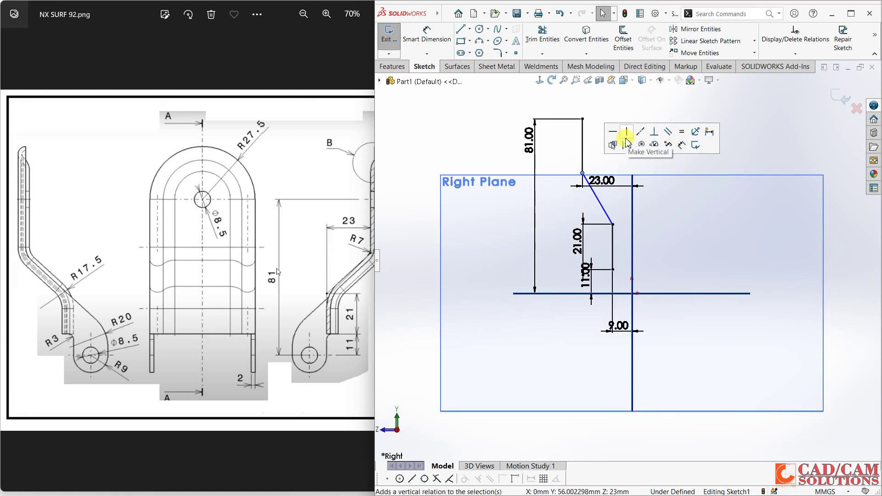
{"action": "left_click", "coordinate": [276, 9]}
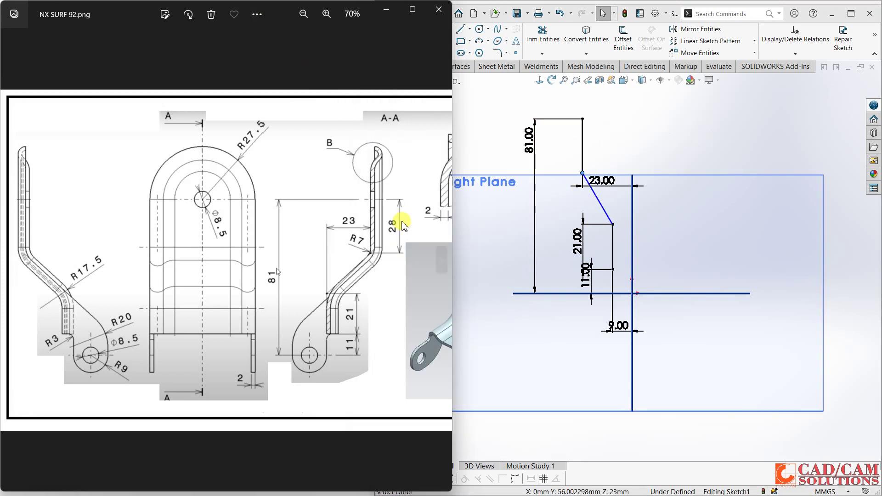
{"action": "left_click", "coordinate": [655, 138]}
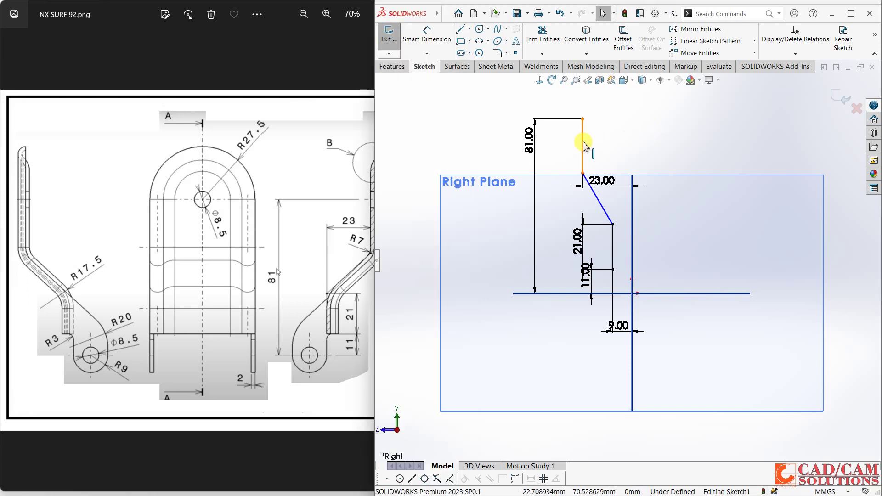
Step: Dimension the upper vertical line at 28 mm, fully defining the profile
{"action": "left_click", "coordinate": [427, 33]}
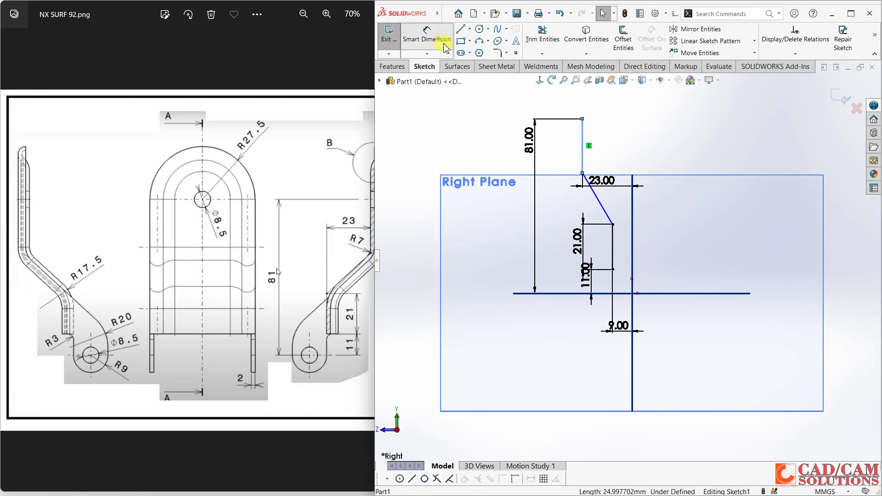
{"action": "left_click", "coordinate": [581, 151]}
{"action": "left_click", "coordinate": [564, 148]}
{"action": "type", "text": "2"}
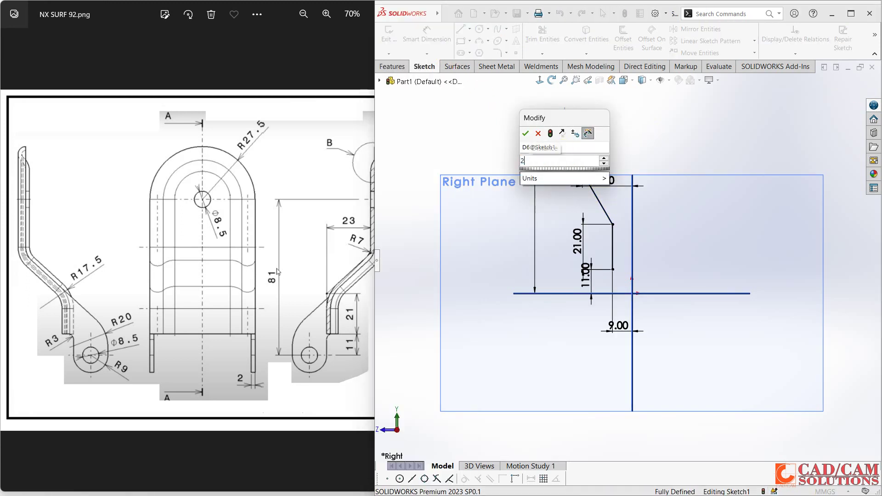
{"action": "type", "text": "8"}
{"action": "key", "text": "Return"}
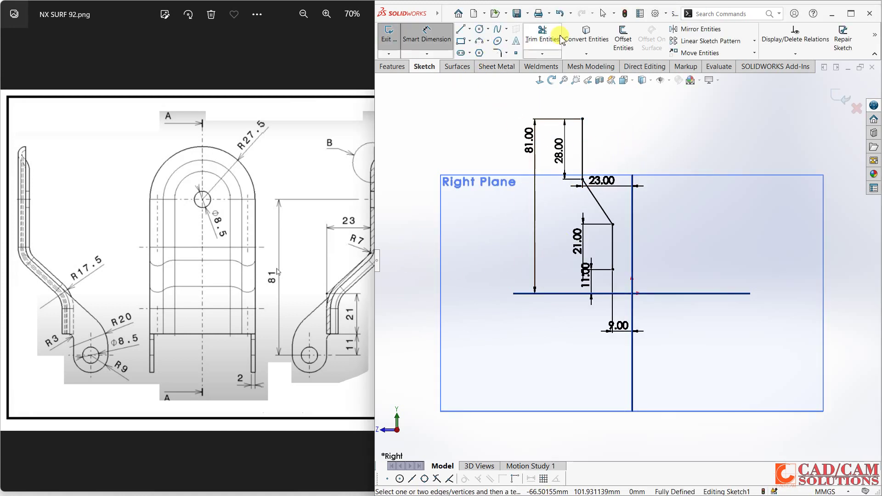
Step: Fillet both bends of the profile, first the lower bend, then the upper
{"action": "left_click", "coordinate": [500, 54]}
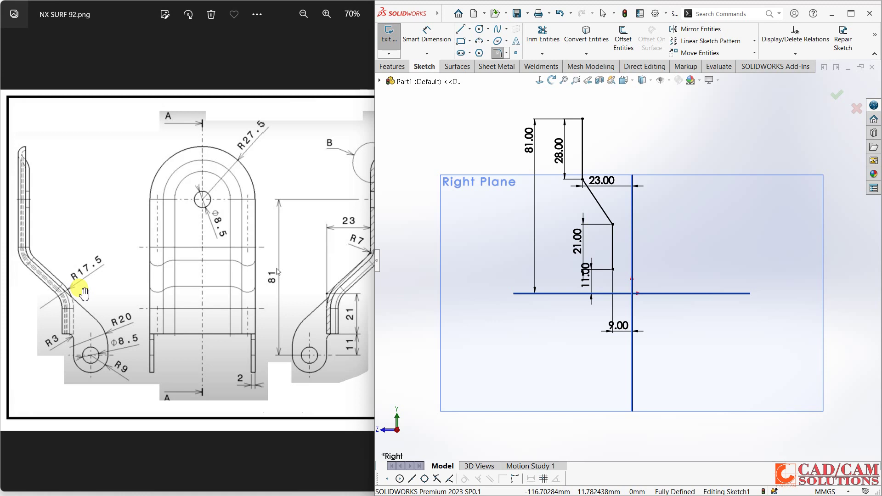
{"action": "left_click", "coordinate": [608, 216]}
{"action": "left_click", "coordinate": [611, 239]}
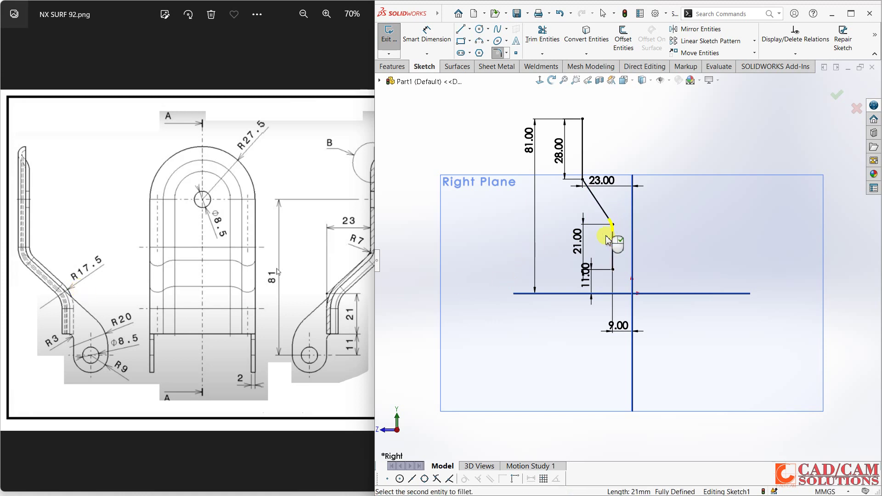
{"action": "right_click", "coordinate": [606, 238]}
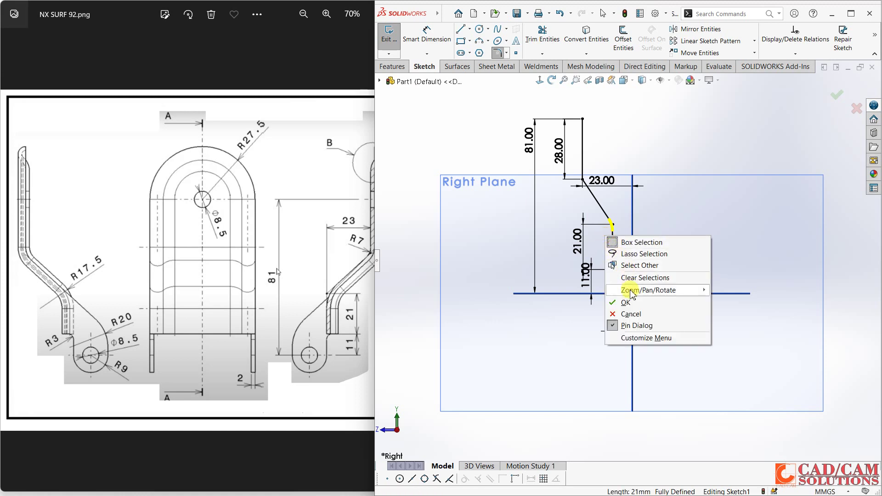
{"action": "left_click", "coordinate": [618, 304]}
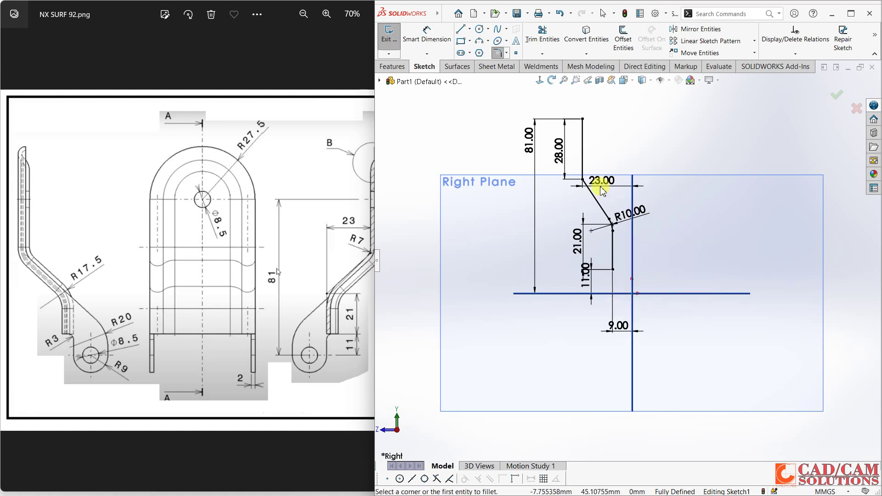
{"action": "left_click", "coordinate": [583, 159]}
{"action": "left_click", "coordinate": [593, 174]}
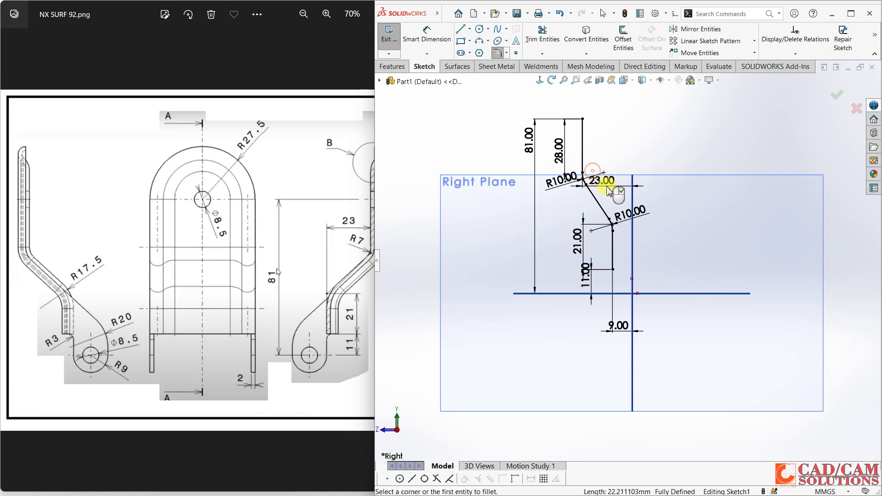
{"action": "right_click", "coordinate": [634, 153]}
{"action": "left_click", "coordinate": [665, 220]}
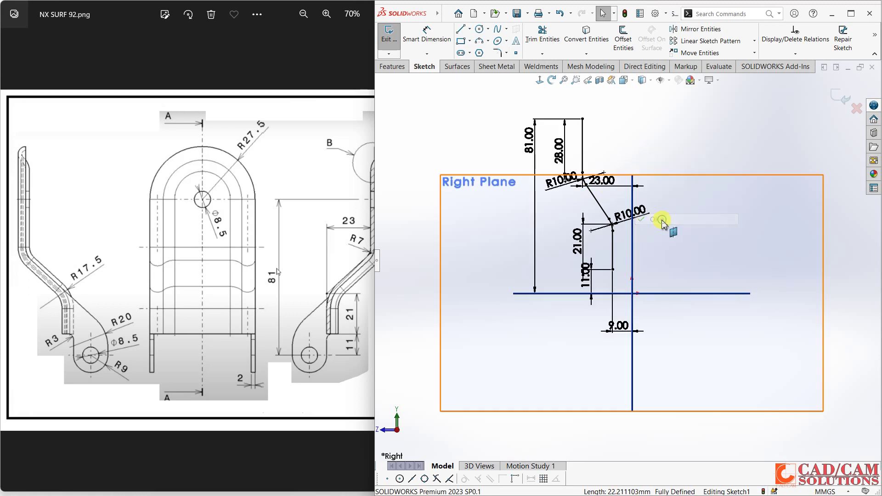
Step: Set the fillet radii to 7 at the upper bend and 17.5 at the lower bend
{"action": "double_click", "coordinate": [568, 183]}
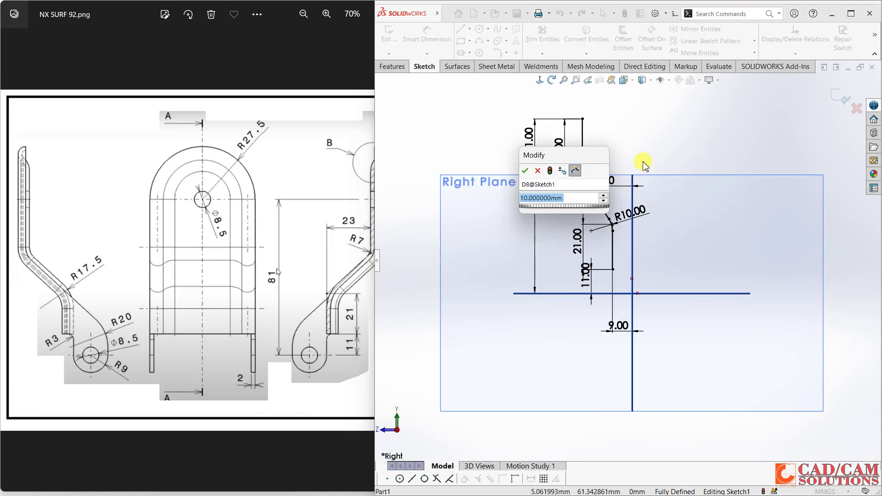
{"action": "key", "text": "Return"}
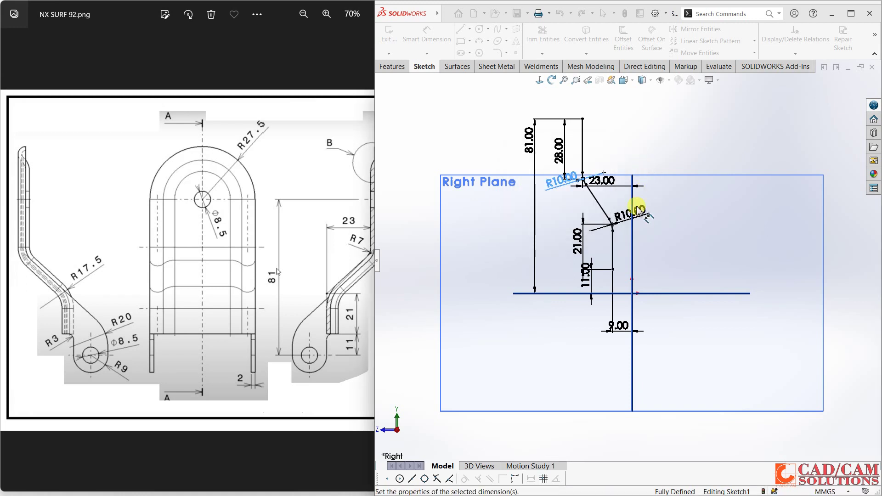
{"action": "double_click", "coordinate": [637, 210]}
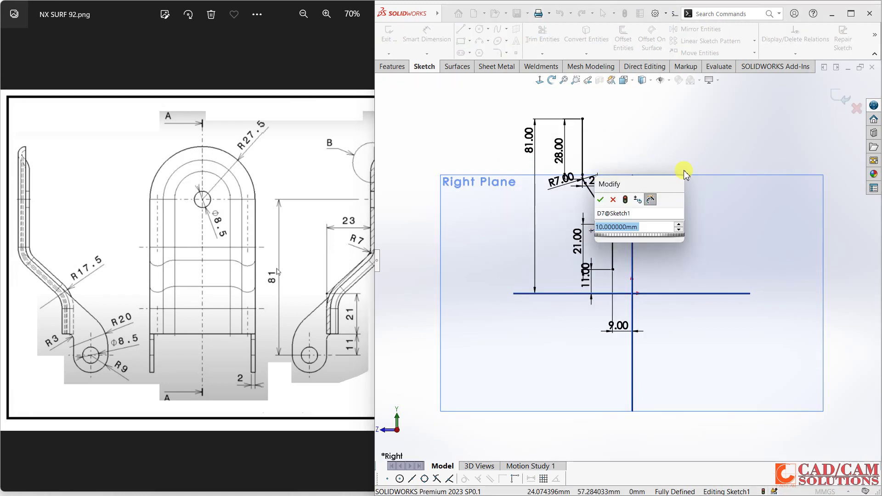
{"action": "type", "text": "17.5"}
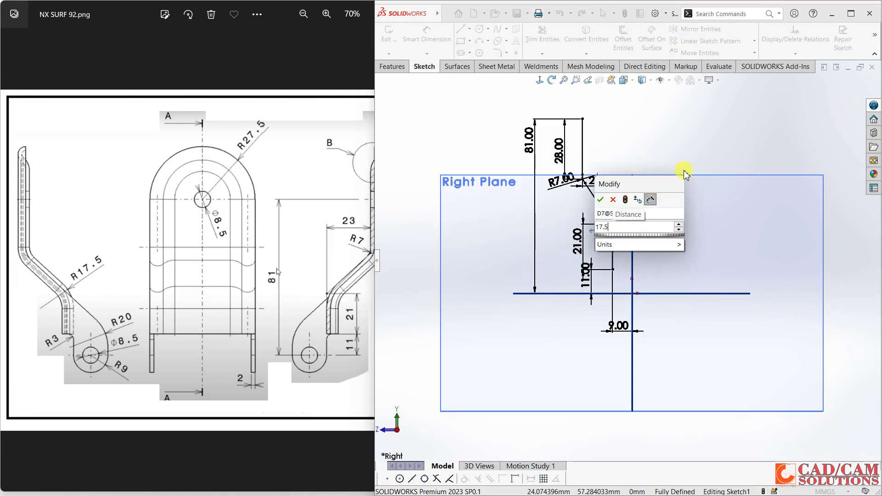
{"action": "key", "text": "Return"}
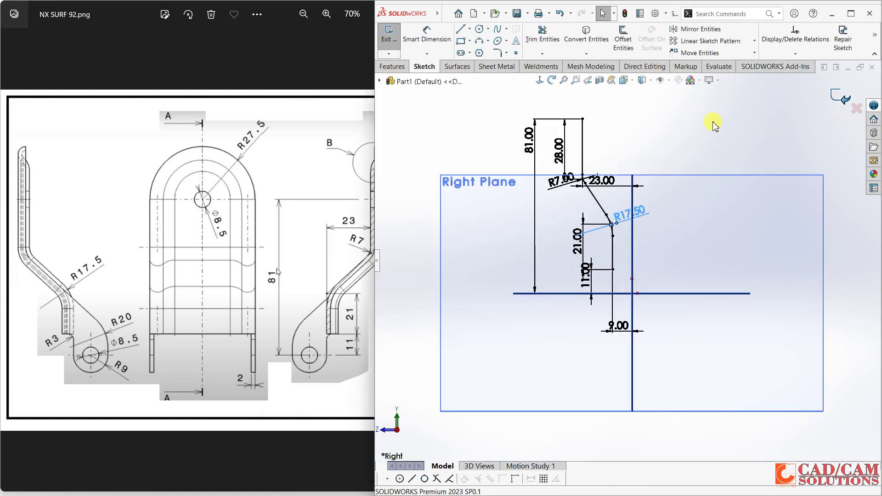
Step: Orbit to a tilted 3D view and start a reference plane based on the Top Plane
{"action": "mouse_move", "coordinate": [686, 216]}
{"action": "middle_mouse_down"}
{"action": "mouse_move", "coordinate": [766, 170]}
{"action": "mouse_move", "coordinate": [794, 130]}
{"action": "mouse_move", "coordinate": [745, 146]}
{"action": "mouse_move", "coordinate": [794, 124]}
{"action": "mouse_move", "coordinate": [768, 257]}
{"action": "middle_mouse_up"}
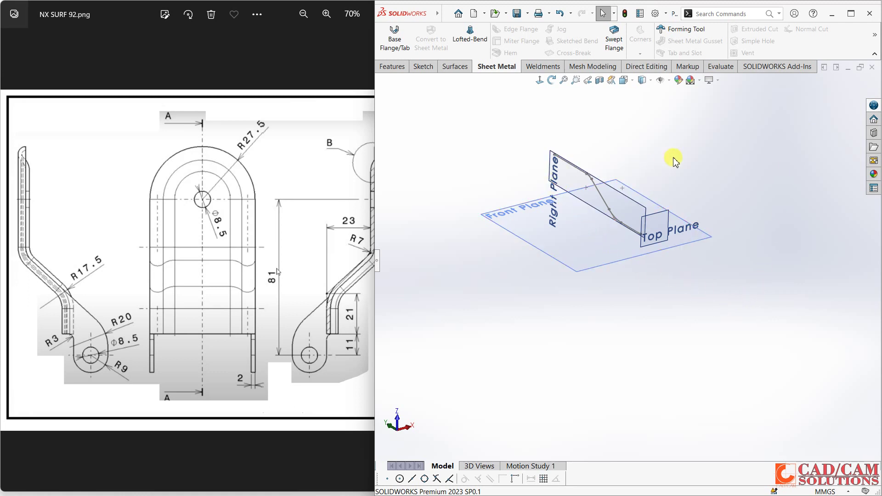
{"action": "left_click", "coordinate": [392, 66]}
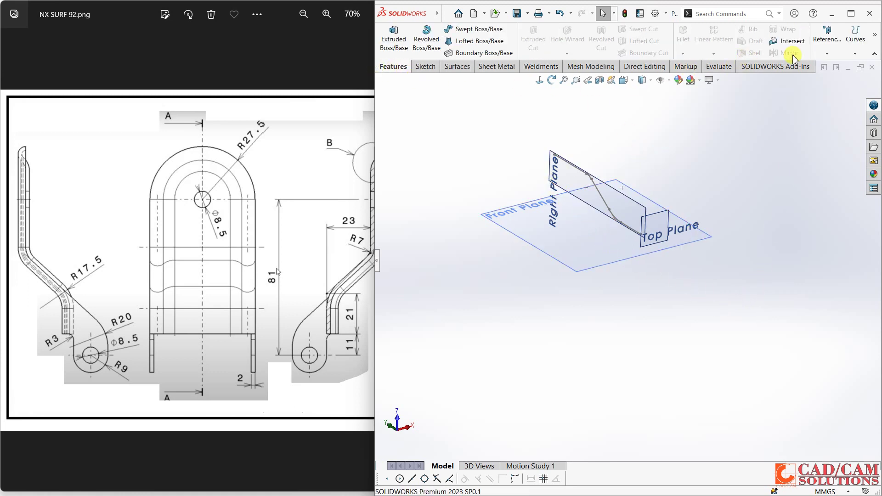
{"action": "left_click", "coordinate": [825, 55]}
{"action": "left_click", "coordinate": [798, 65]}
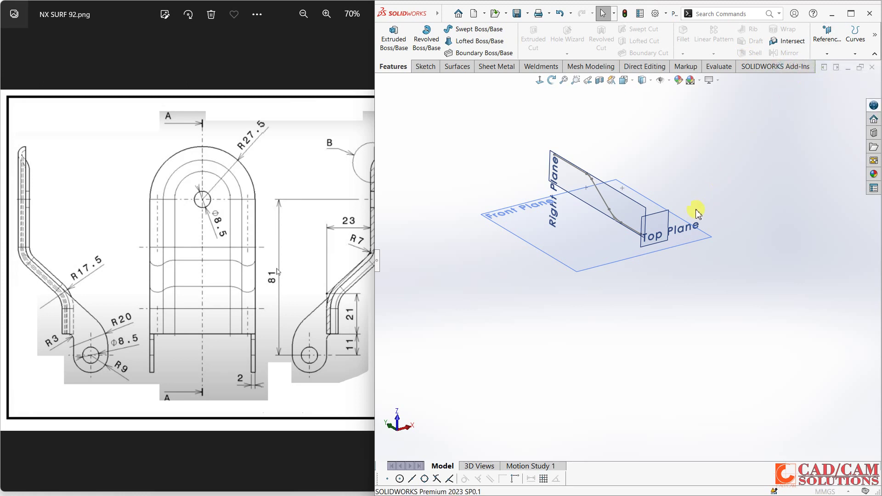
{"action": "left_click", "coordinate": [663, 218]}
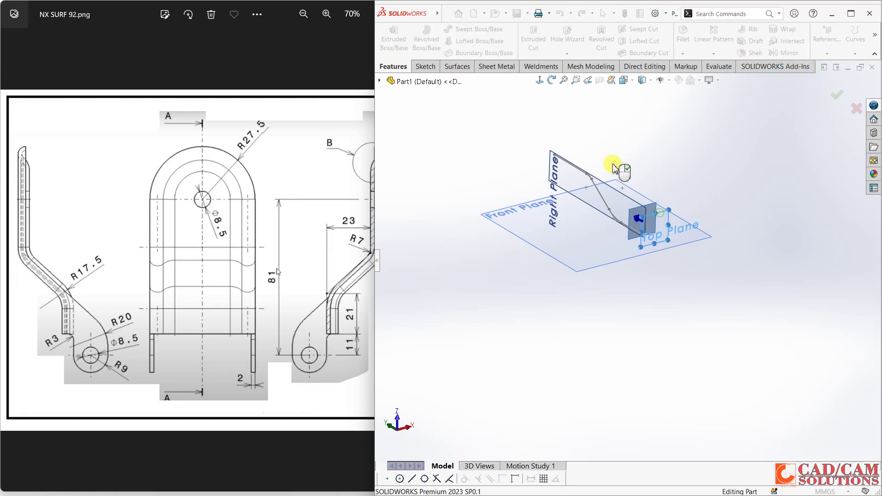
Step: Create Plane1 parallel to the Top Plane through the profile's top end, viewed face-on
{"action": "left_click", "coordinate": [555, 156]}
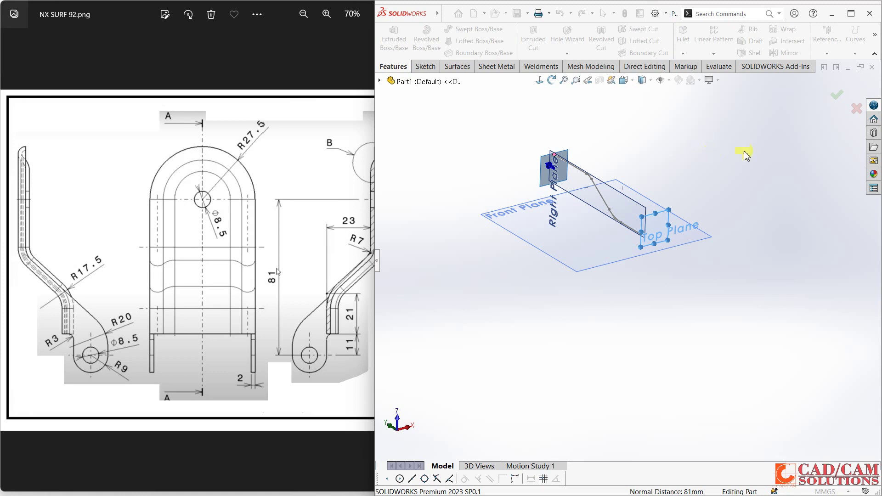
{"action": "left_click", "coordinate": [853, 115]}
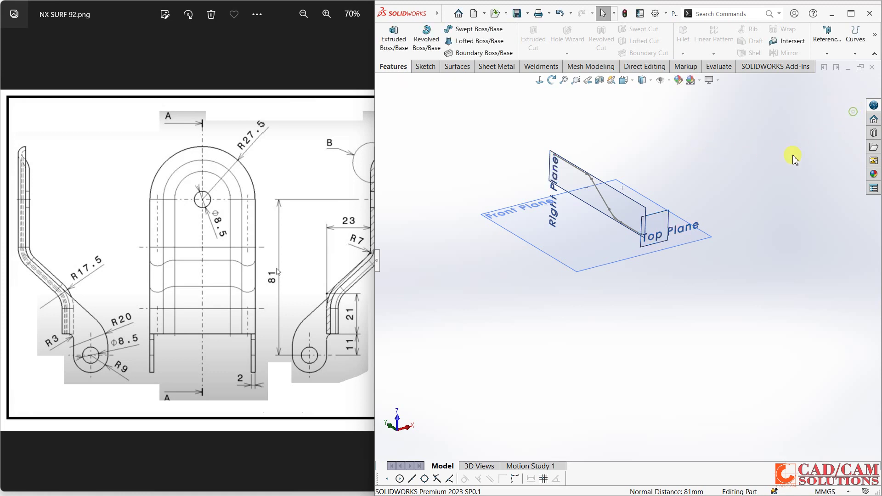
{"action": "left_click", "coordinate": [828, 51]}
{"action": "left_click", "coordinate": [818, 72]}
{"action": "left_click", "coordinate": [600, 262]}
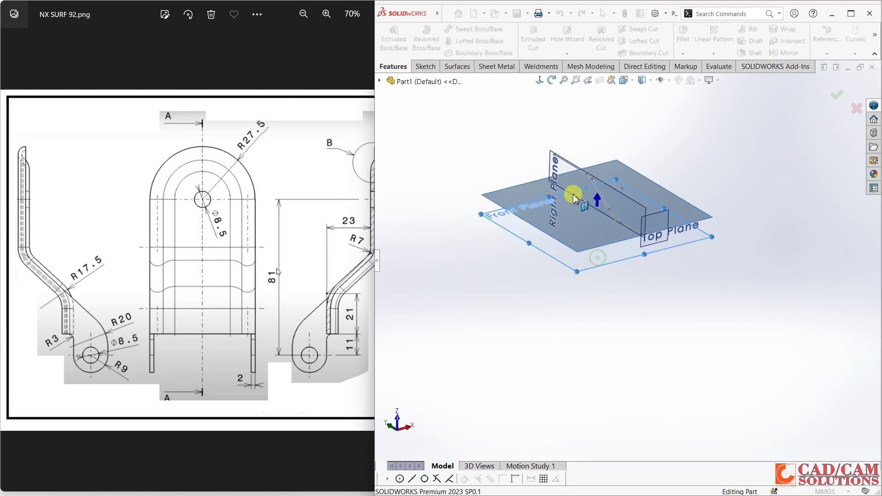
{"action": "left_click", "coordinate": [554, 156]}
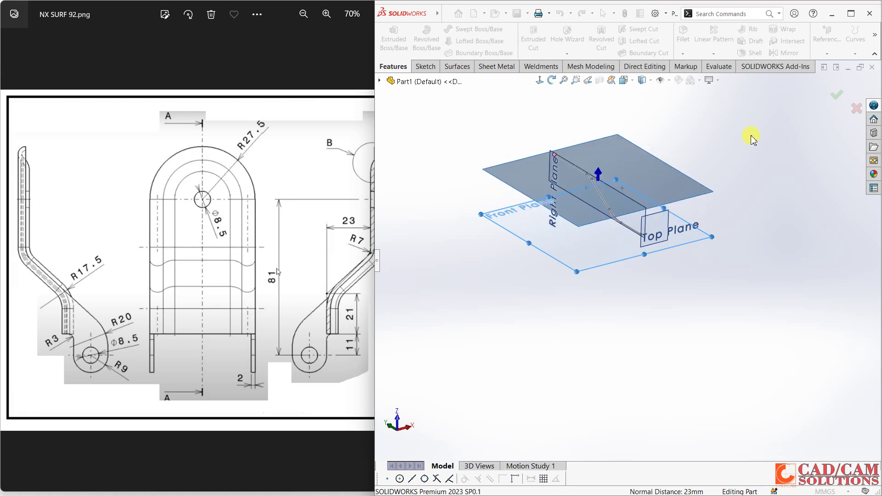
{"action": "left_click", "coordinate": [837, 100]}
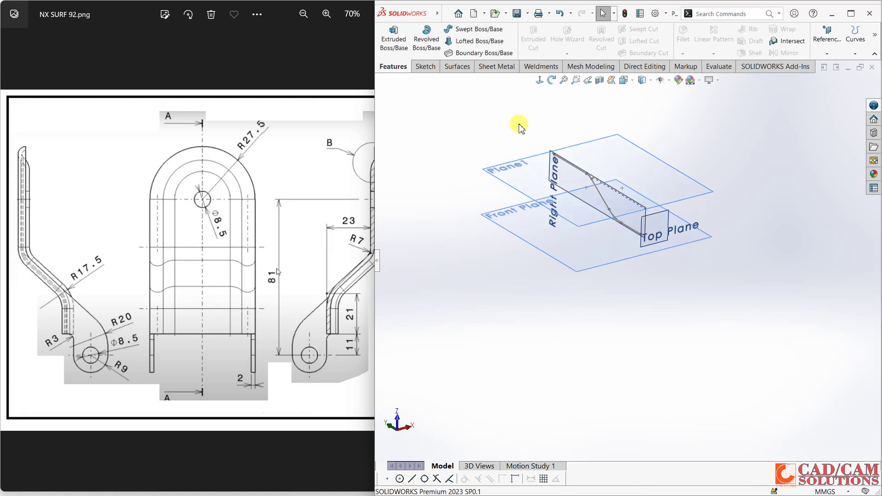
{"action": "left_click", "coordinate": [598, 141]}
{"action": "left_click", "coordinate": [636, 129]}
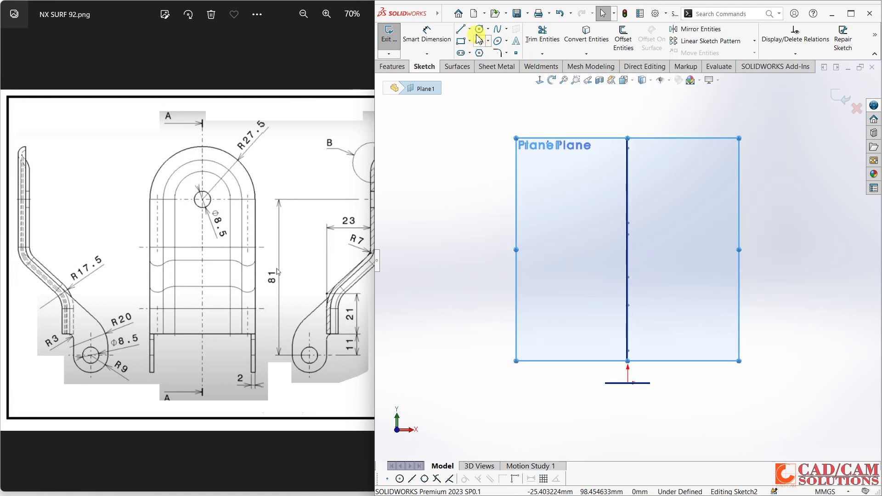
Step: Draw a circle on Plane1 with its centre level with the profile's top point
{"action": "left_click", "coordinate": [479, 29]}
{"action": "left_click", "coordinate": [572, 141]}
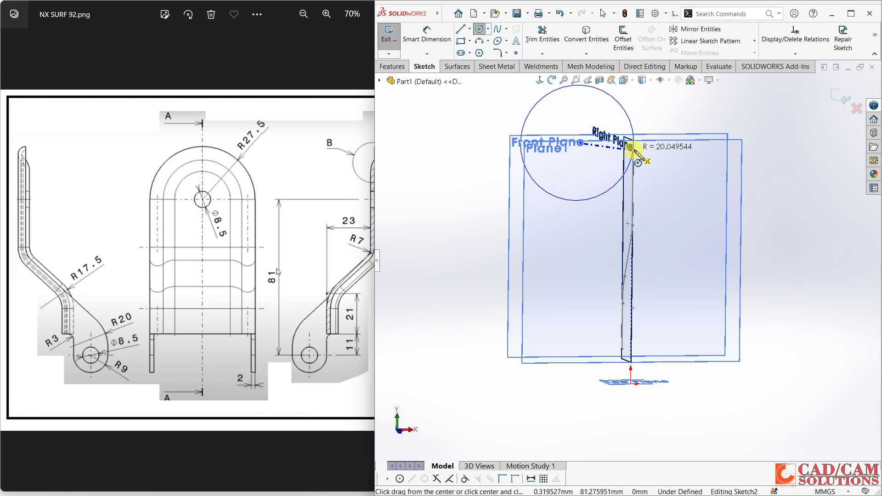
{"action": "left_click", "coordinate": [633, 145]}
{"action": "left_click", "coordinate": [562, 84]}
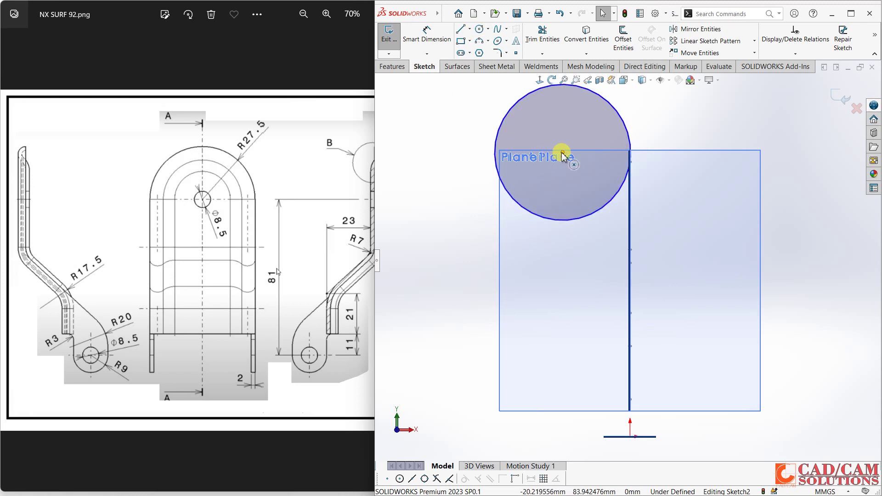
{"action": "left_click", "coordinate": [621, 168]}
{"action": "middle_click_drag", "start_coordinate": [671, 197], "coordinate": [625, 166]}
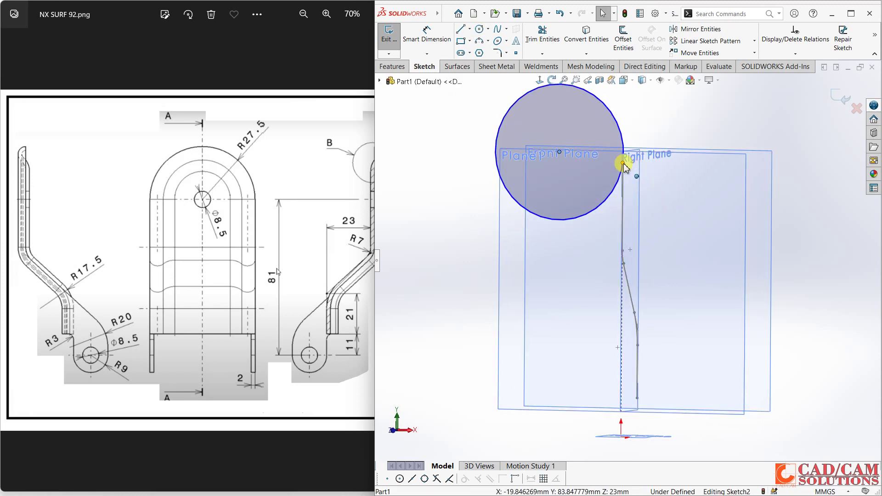
{"action": "left_click", "coordinate": [623, 165]}
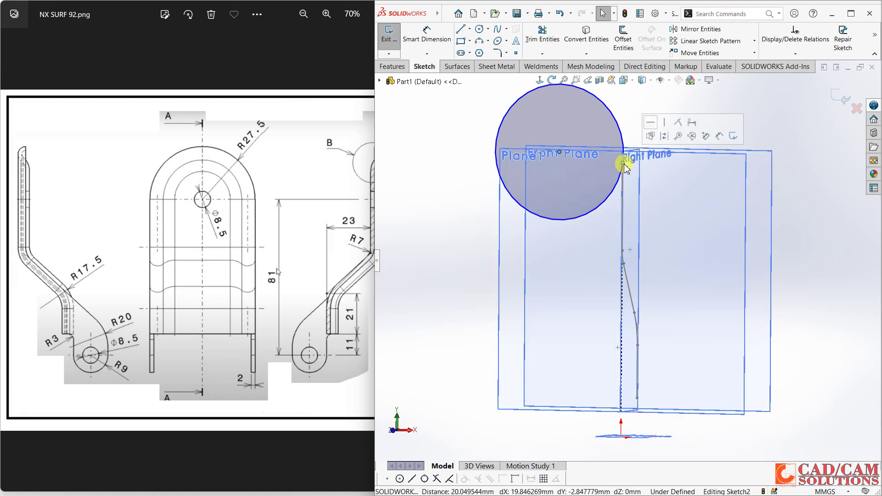
{"action": "left_click", "coordinate": [653, 123]}
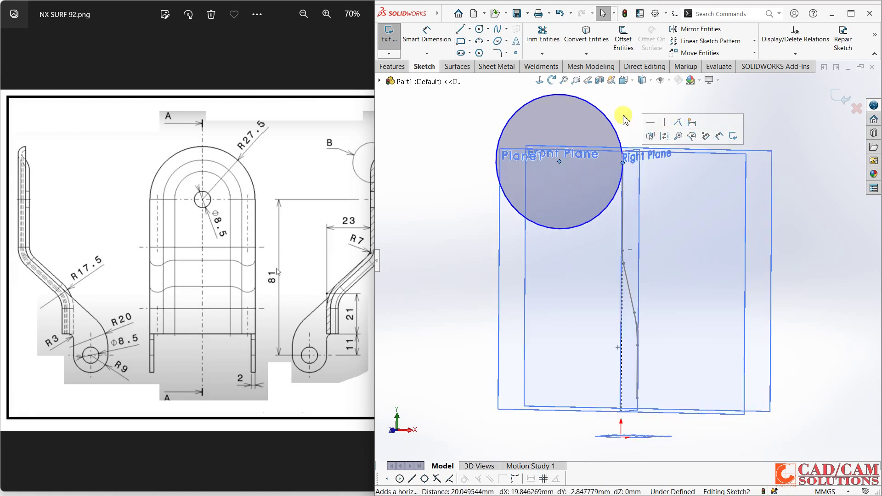
Step: Give the circle a 55 mm diameter and view the sketch face-on
{"action": "key", "text": "d"}
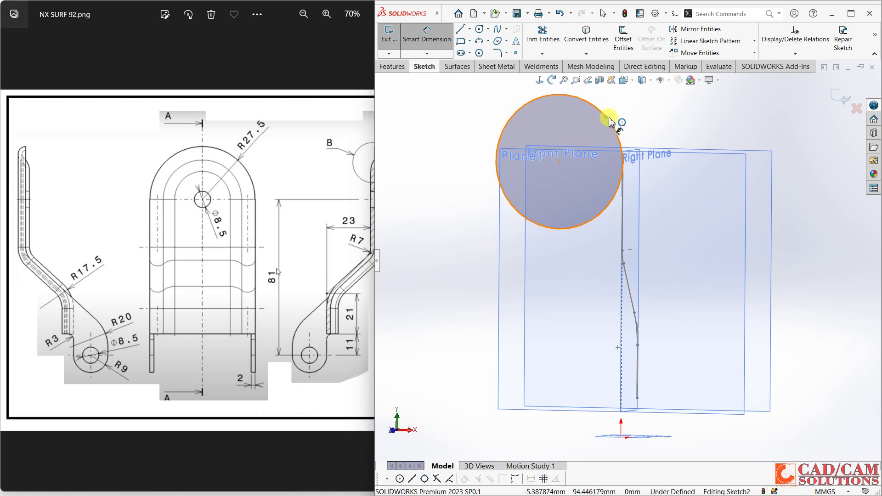
{"action": "left_click", "coordinate": [609, 122]}
{"action": "left_click", "coordinate": [661, 128]}
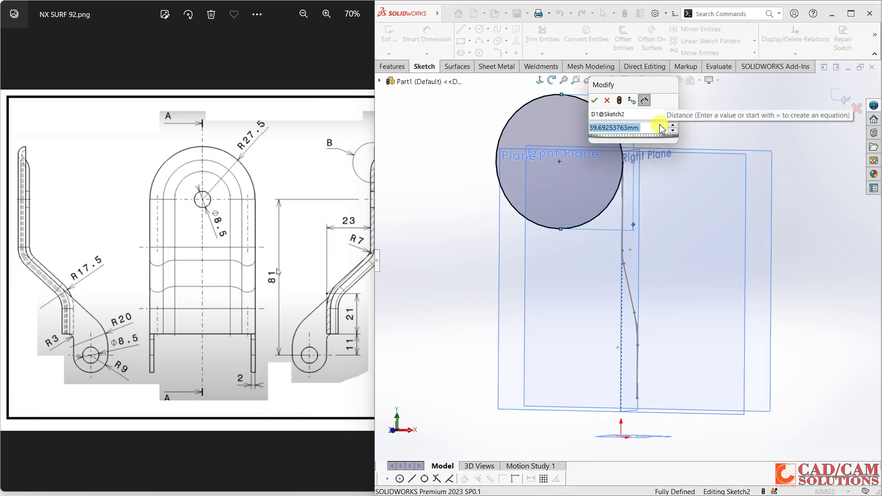
{"action": "type", "text": "55"}
{"action": "key", "text": "Return"}
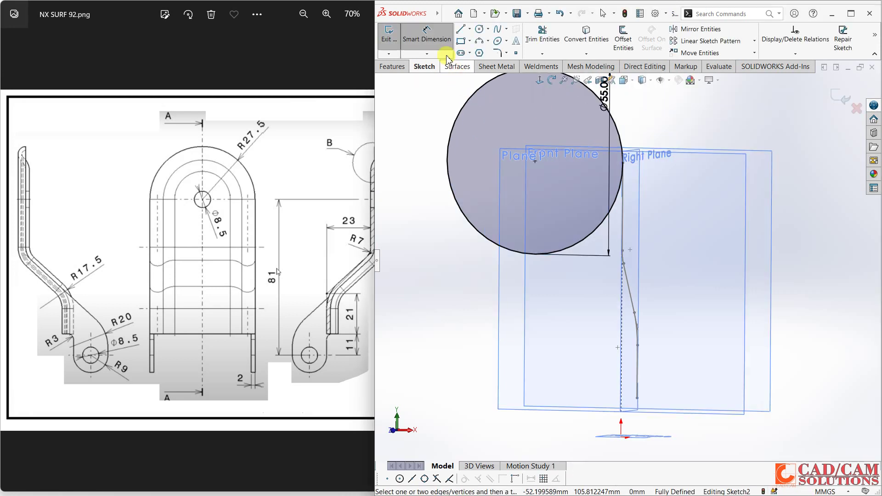
{"action": "left_click", "coordinate": [441, 53]}
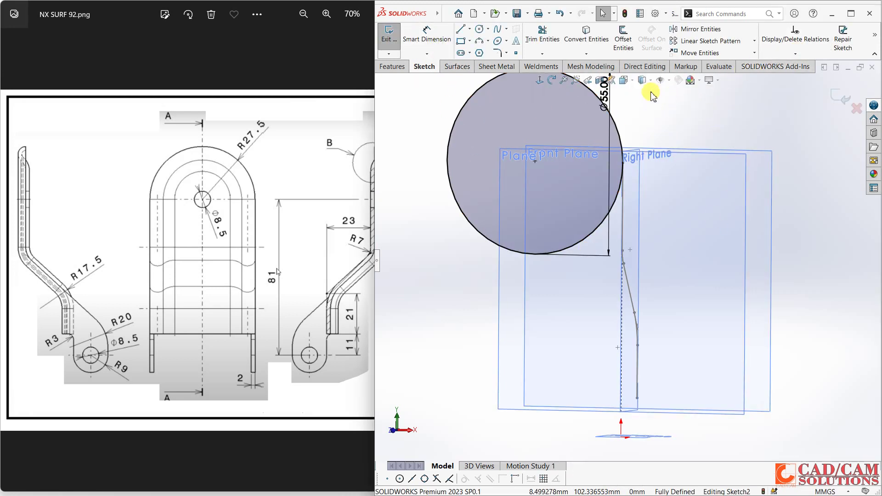
{"action": "left_click", "coordinate": [539, 81]}
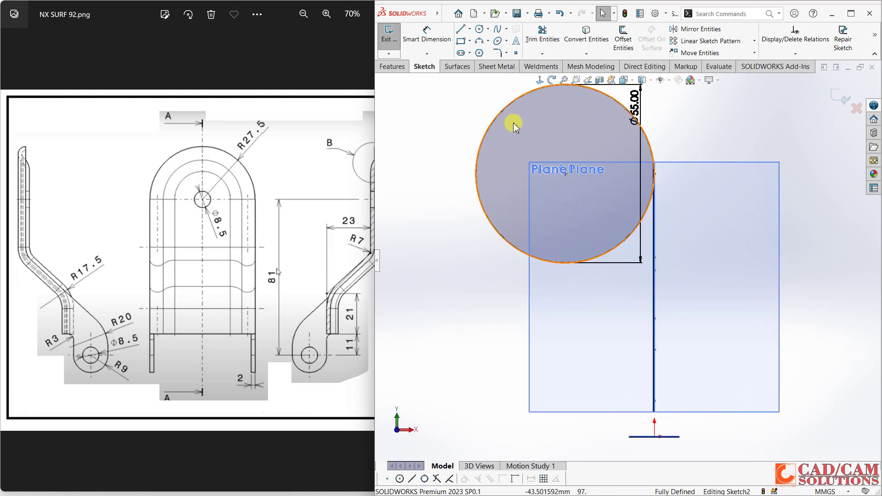
Step: Draw a vertical centerline down from the circle's top point
{"action": "left_click", "coordinate": [468, 29]}
{"action": "left_click", "coordinate": [486, 51]}
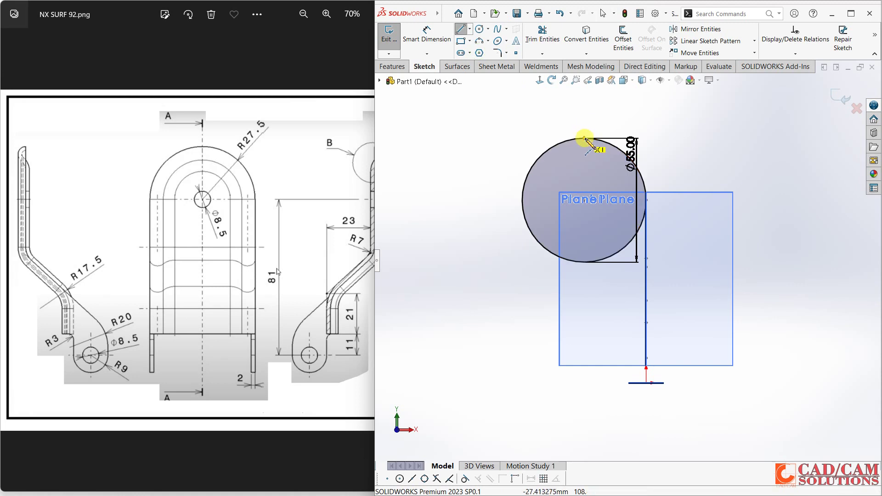
{"action": "left_click", "coordinate": [585, 137]}
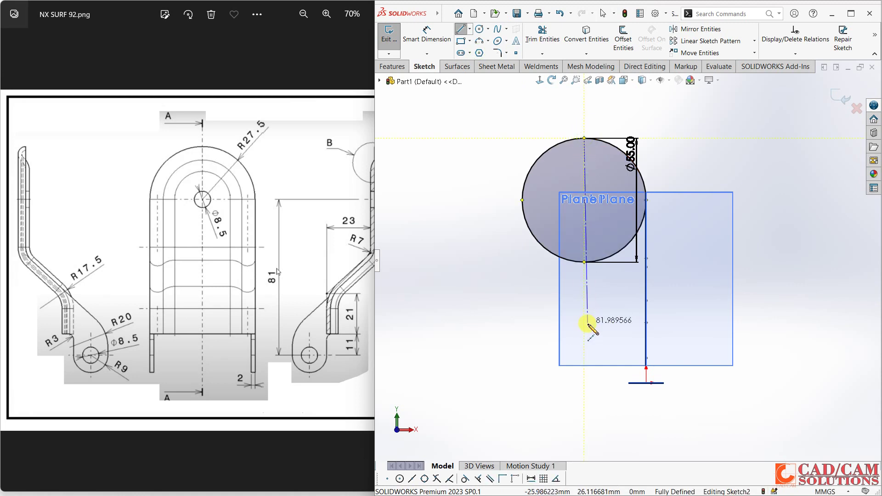
{"action": "left_click", "coordinate": [585, 383]}
{"action": "right_click", "coordinate": [680, 253]}
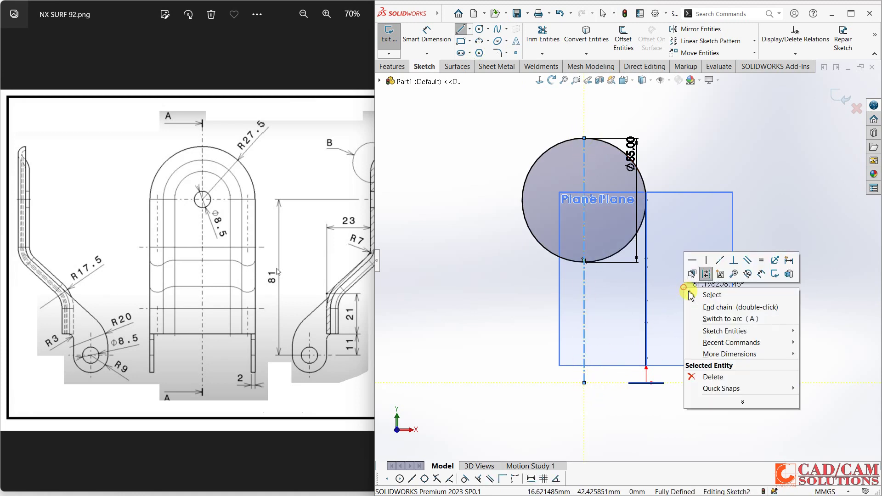
{"action": "left_click", "coordinate": [702, 294]}
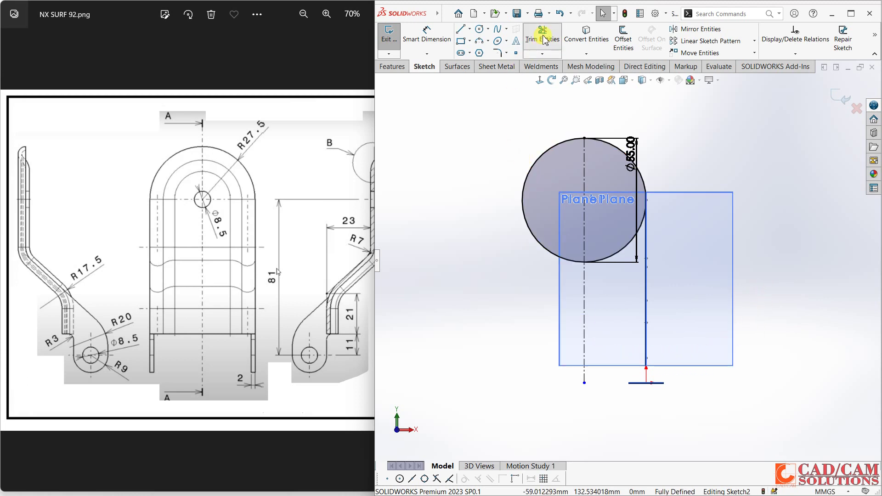
Step: Trim away the circle's left half, undoing an accidental trim of the right arc
{"action": "left_click", "coordinate": [542, 35]}
{"action": "left_click", "coordinate": [537, 169]}
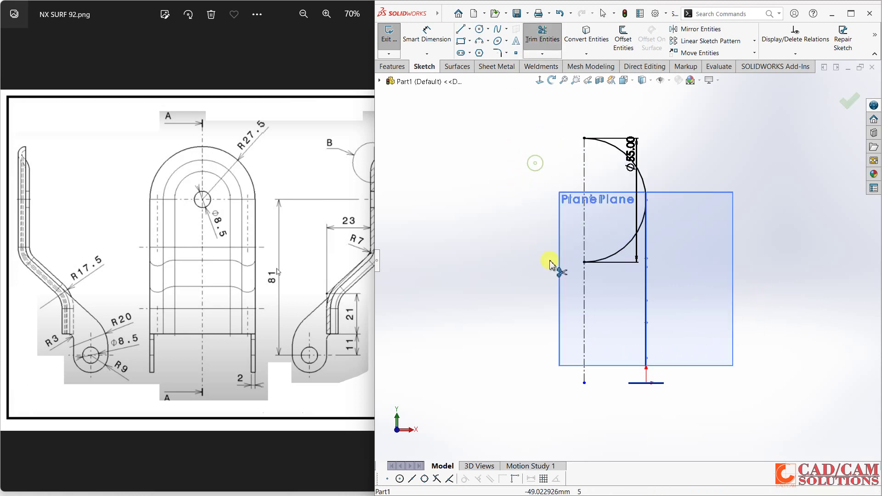
{"action": "left_click", "coordinate": [625, 261]}
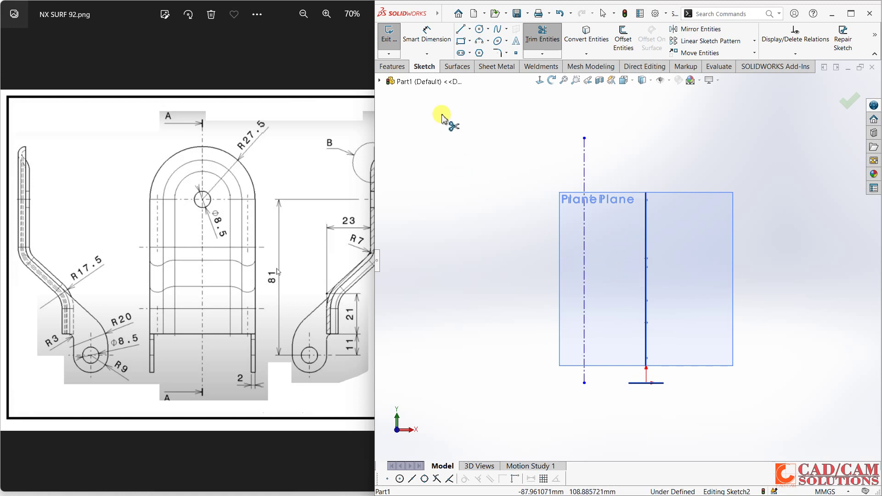
{"action": "left_click", "coordinate": [559, 13]}
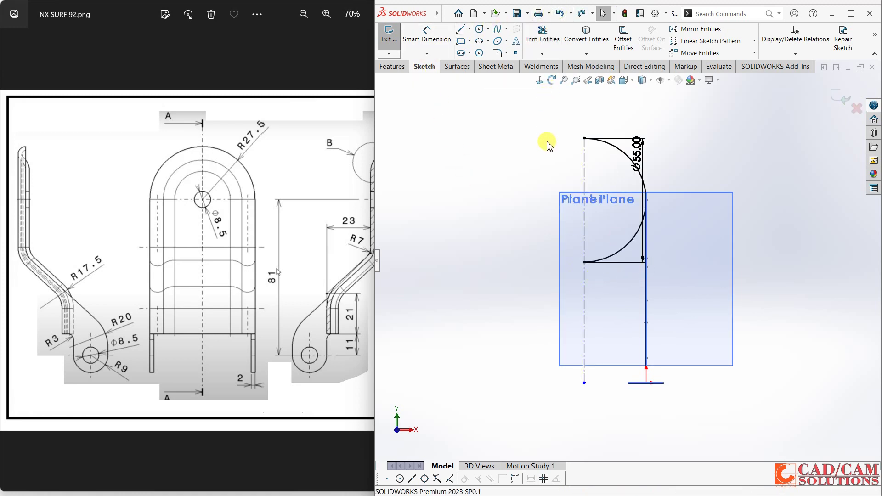
Step: Draw another centerline ending at the sketch origin
{"action": "left_click", "coordinate": [471, 29]}
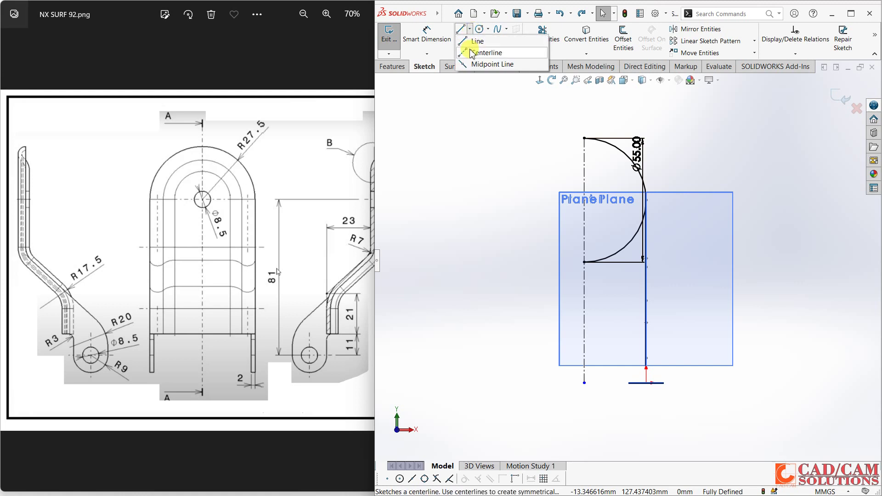
{"action": "left_click", "coordinate": [478, 50]}
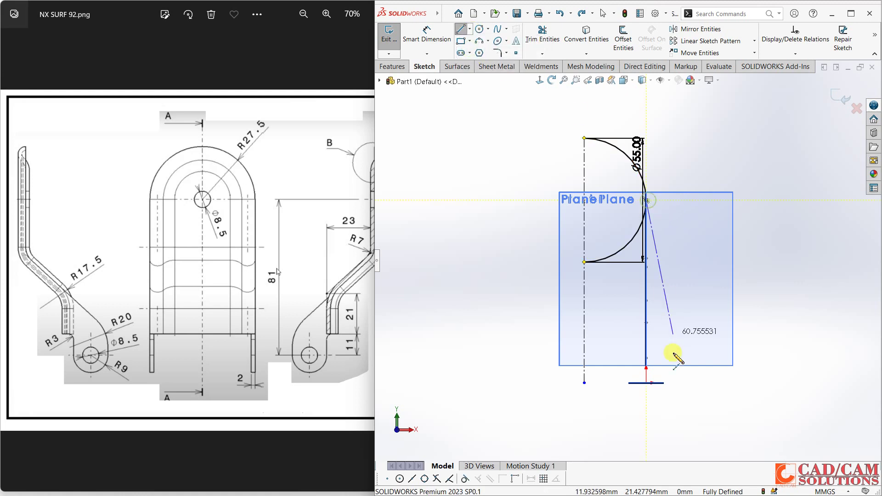
{"action": "left_click", "coordinate": [646, 383]}
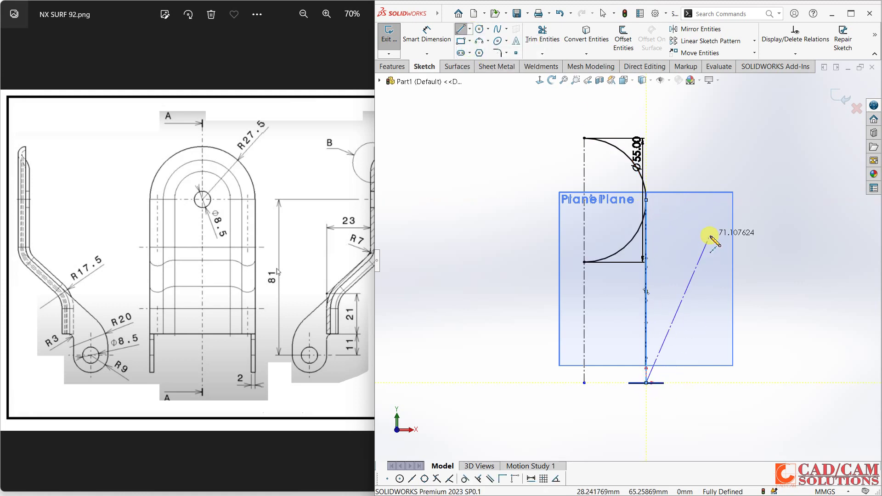
{"action": "right_click", "coordinate": [714, 237]}
{"action": "left_click", "coordinate": [736, 219]}
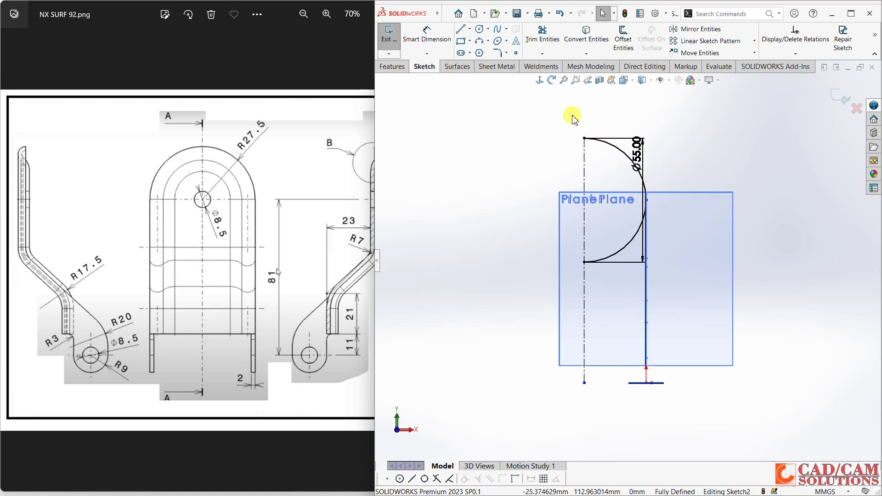
Step: Trim off the lower part of the arc, accepting the removed-relations warning
{"action": "left_click", "coordinate": [539, 33]}
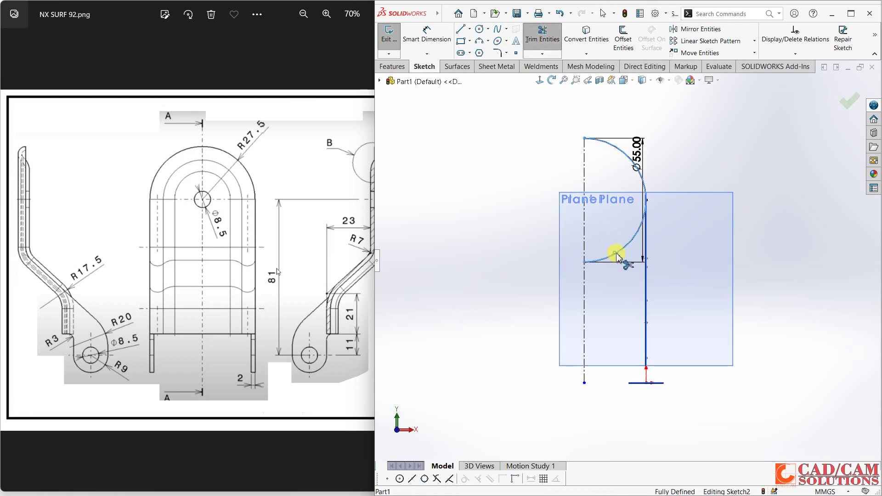
{"action": "left_click_drag", "start_coordinate": [616, 249], "coordinate": [660, 246]}
{"action": "left_click", "coordinate": [472, 265]}
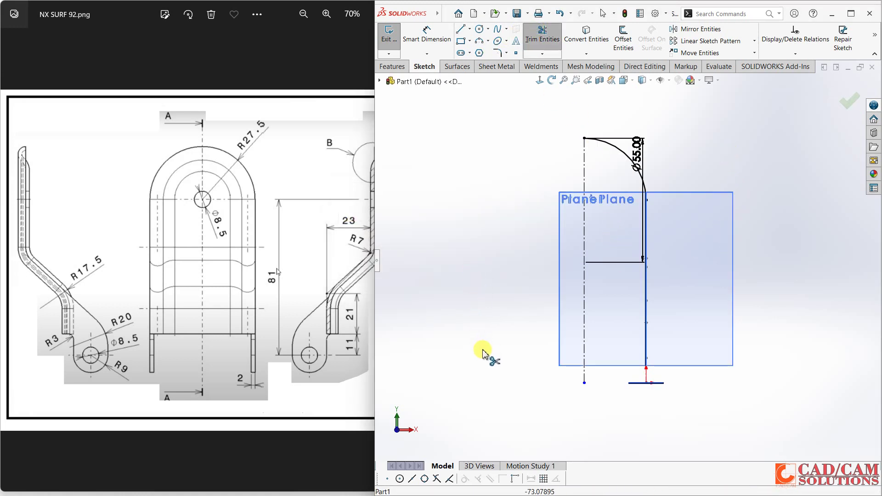
{"action": "key", "text": "Escape"}
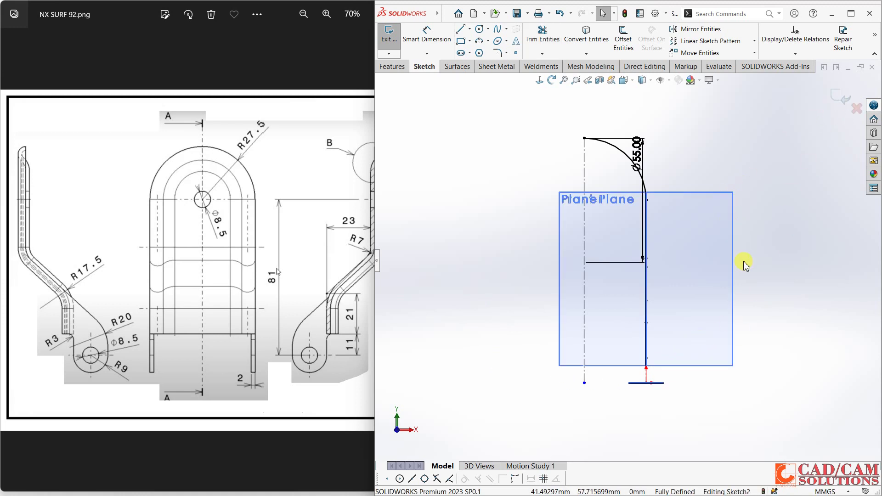
{"action": "middle_click_drag", "start_coordinate": [777, 293], "coordinate": [814, 125]}
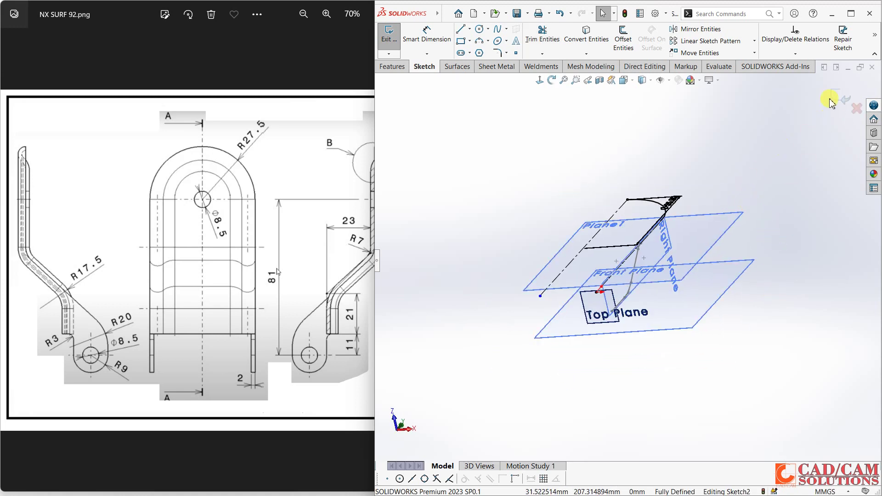
Step: Create Plane2 parallel to the Top Plane through the curve's lower endpoint
{"action": "middle_click_drag", "start_coordinate": [732, 213], "coordinate": [711, 219]}
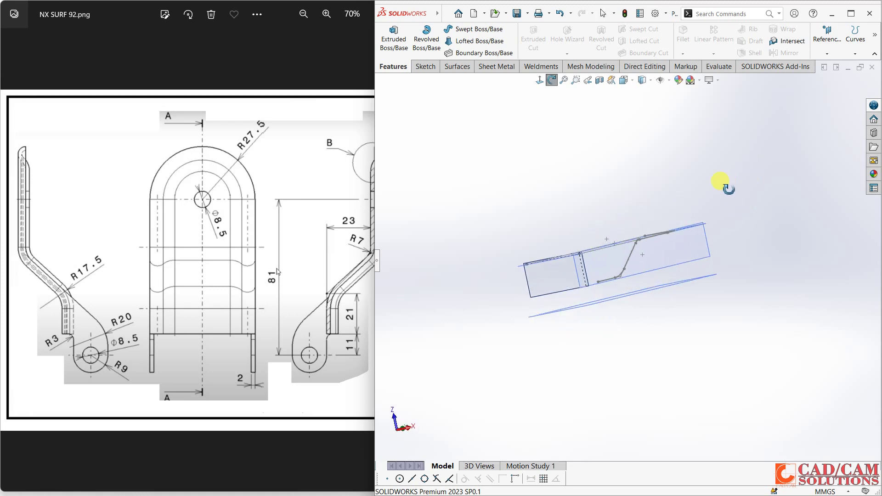
{"action": "mouse_move", "coordinate": [697, 188]}
{"action": "middle_mouse_down"}
{"action": "mouse_move", "coordinate": [737, 138]}
{"action": "mouse_move", "coordinate": [721, 138]}
{"action": "mouse_move", "coordinate": [695, 278]}
{"action": "mouse_move", "coordinate": [757, 270]}
{"action": "mouse_move", "coordinate": [642, 183]}
{"action": "middle_mouse_up"}
{"action": "key", "text": "Escape"}
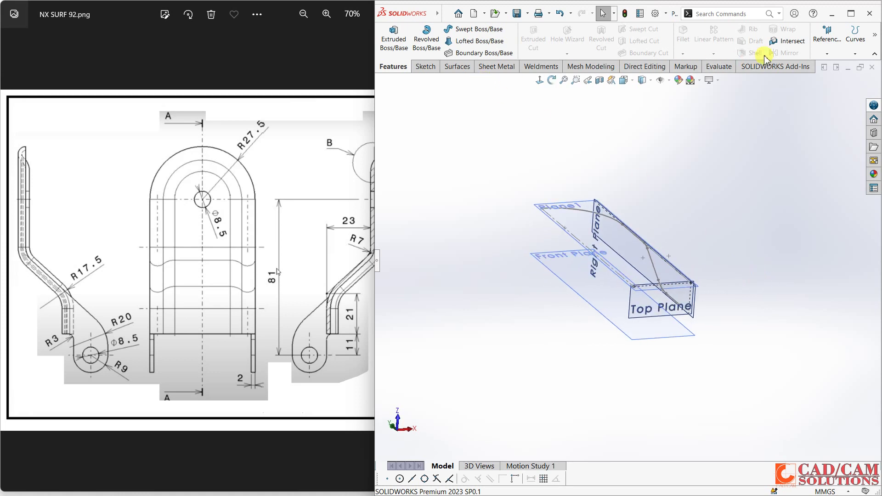
{"action": "left_click", "coordinate": [827, 53]}
{"action": "left_click", "coordinate": [800, 69]}
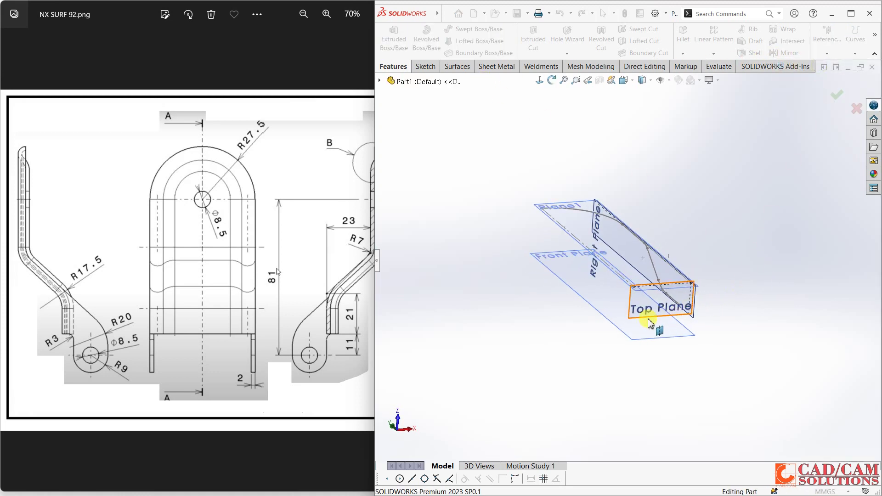
{"action": "left_click", "coordinate": [633, 314]}
{"action": "scroll", "coordinate": [632, 285], "scroll_direction": "down", "scroll_amount": 3}
{"action": "scroll", "coordinate": [631, 272], "scroll_direction": "down", "scroll_amount": 3}
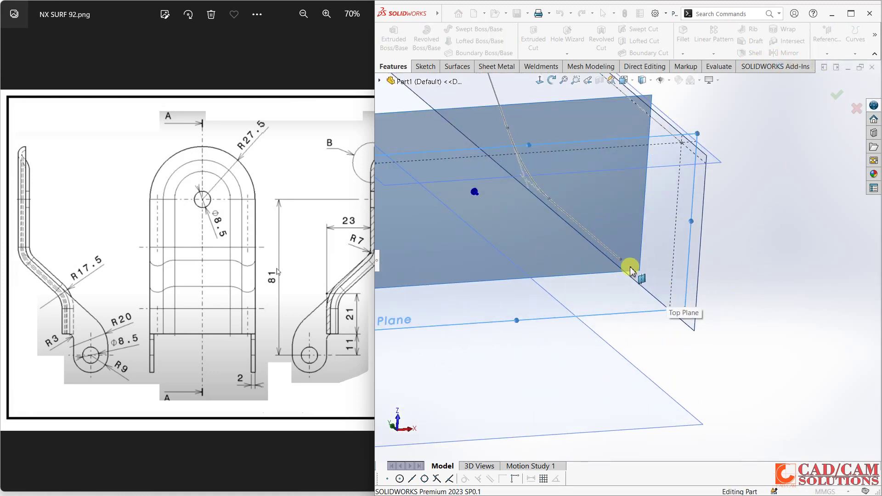
{"action": "left_click", "coordinate": [620, 260]}
{"action": "left_click", "coordinate": [831, 107]}
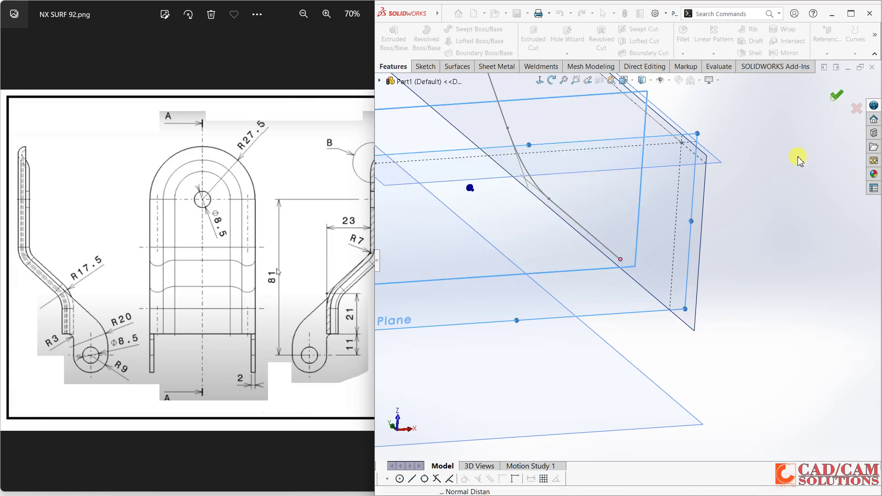
{"action": "scroll", "coordinate": [760, 242], "scroll_direction": "up", "scroll_amount": 2}
{"action": "scroll", "coordinate": [756, 241], "scroll_direction": "up", "scroll_amount": 2}
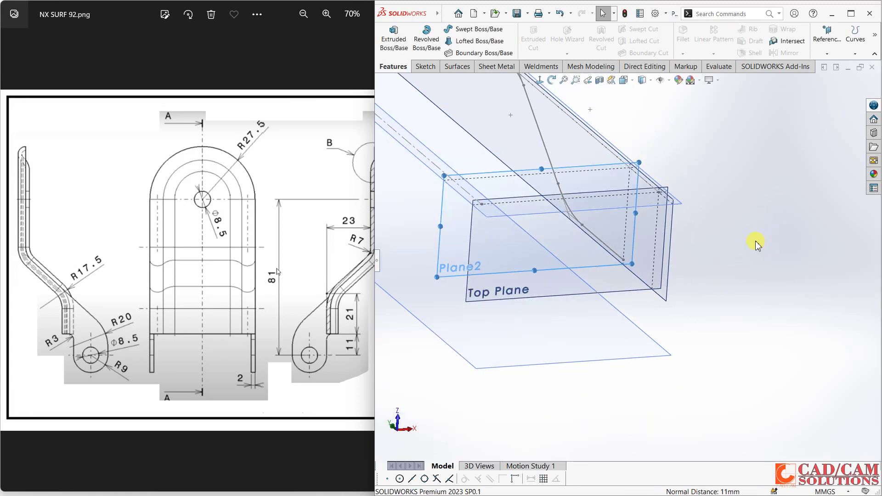
{"action": "left_click", "coordinate": [443, 223]}
Step: Start Sketch3 on Plane2 and view the whole model isometrically
{"action": "left_click", "coordinate": [483, 189]}
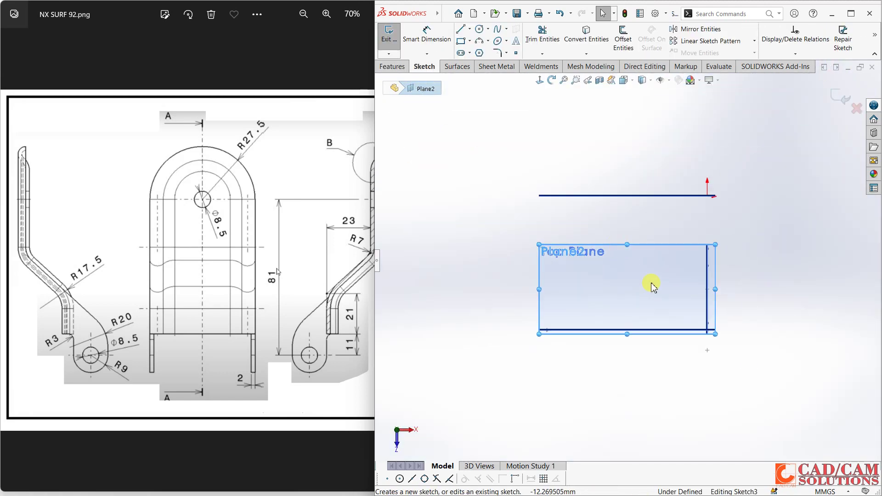
{"action": "mouse_move", "coordinate": [649, 282]}
{"action": "middle_mouse_down"}
{"action": "mouse_move", "coordinate": [661, 262]}
{"action": "mouse_move", "coordinate": [675, 126]}
{"action": "mouse_move", "coordinate": [709, 314]}
{"action": "mouse_move", "coordinate": [729, 264]}
{"action": "mouse_move", "coordinate": [739, 278]}
{"action": "mouse_move", "coordinate": [709, 258]}
{"action": "mouse_move", "coordinate": [735, 275]}
{"action": "mouse_move", "coordinate": [731, 283]}
{"action": "middle_mouse_up"}
{"action": "key", "text": "f"}
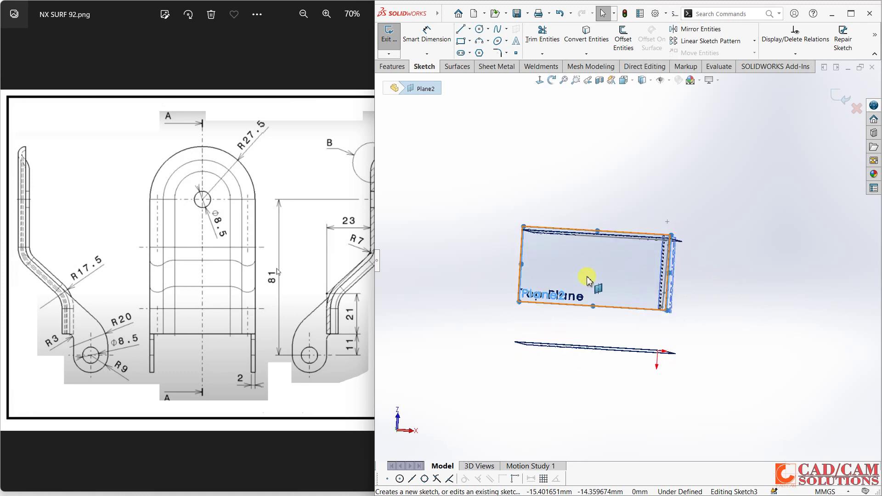
{"action": "left_click", "coordinate": [588, 278]}
{"action": "left_click", "coordinate": [489, 336]}
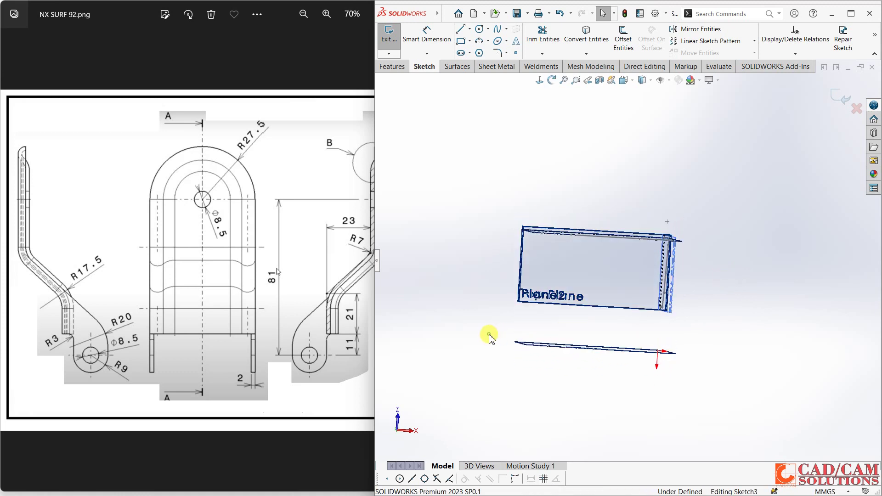
{"action": "key", "text": "ctrl+7"}
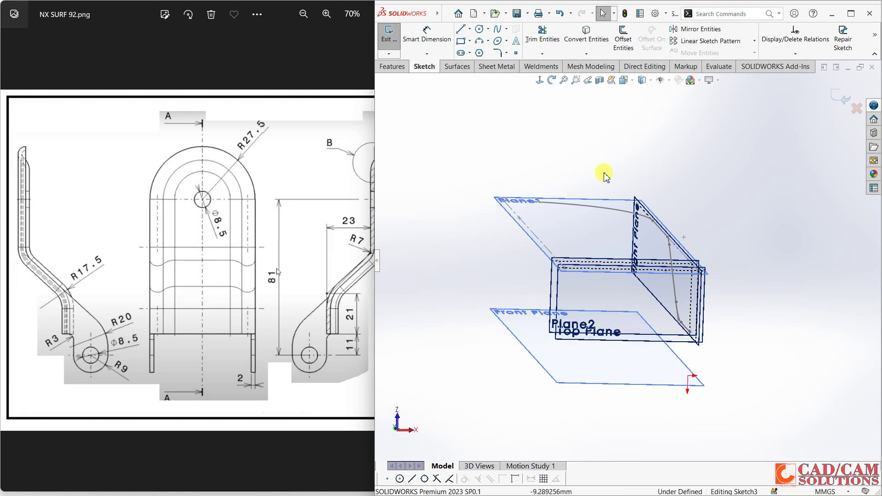
Step: Pan the reference drawing in Windows Photos to section B and the 3D render, beside SOLIDWORKS
{"action": "left_click", "coordinate": [106, 16]}
{"action": "left_click_drag", "start_coordinate": [345, 195], "coordinate": [289, 194]}
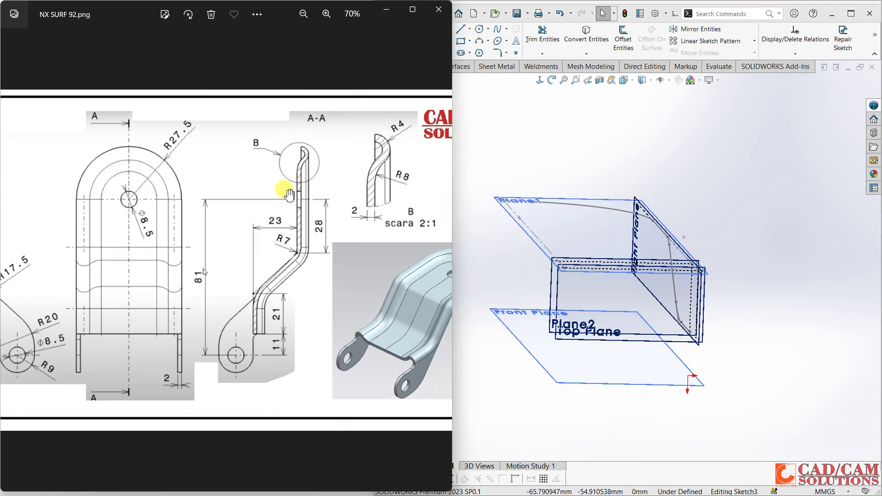
{"action": "left_click", "coordinate": [573, 125]}
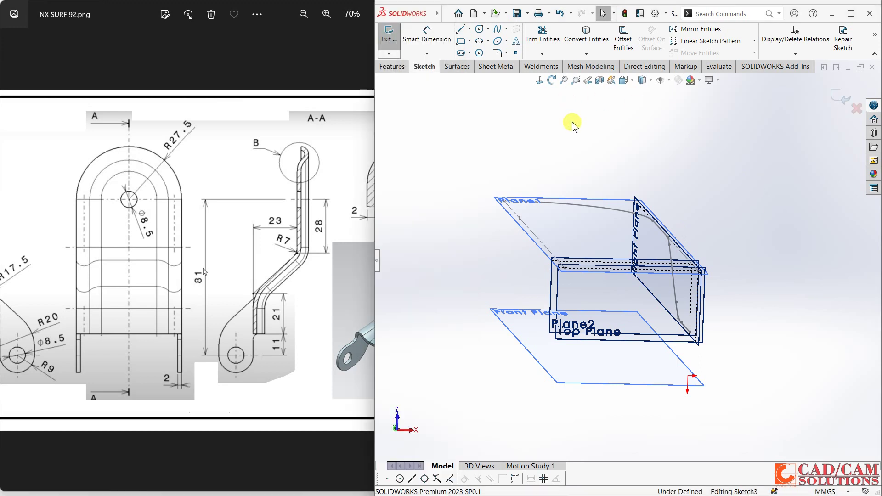
{"action": "left_click_drag", "start_coordinate": [137, 9], "coordinate": [101, 13]}
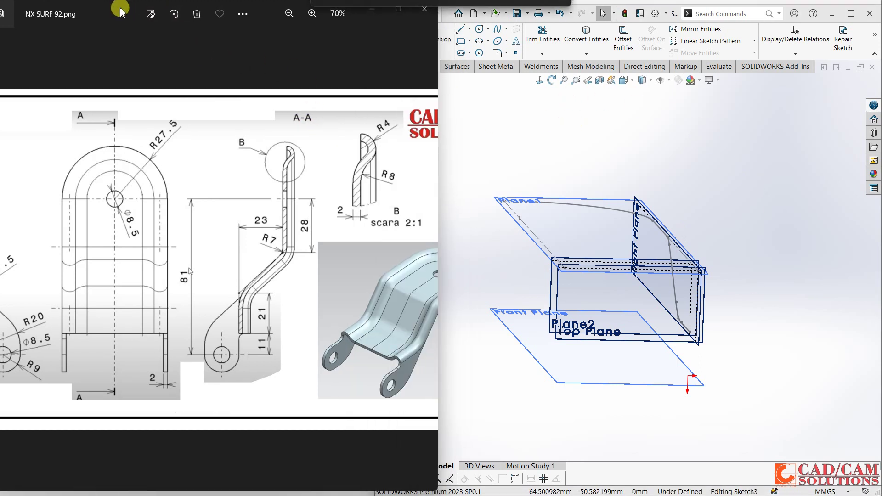
{"action": "left_click", "coordinate": [465, 146]}
Step: Draw a circle in Sketch3 centred near the lower end of the bent path curve
{"action": "left_click", "coordinate": [480, 30]}
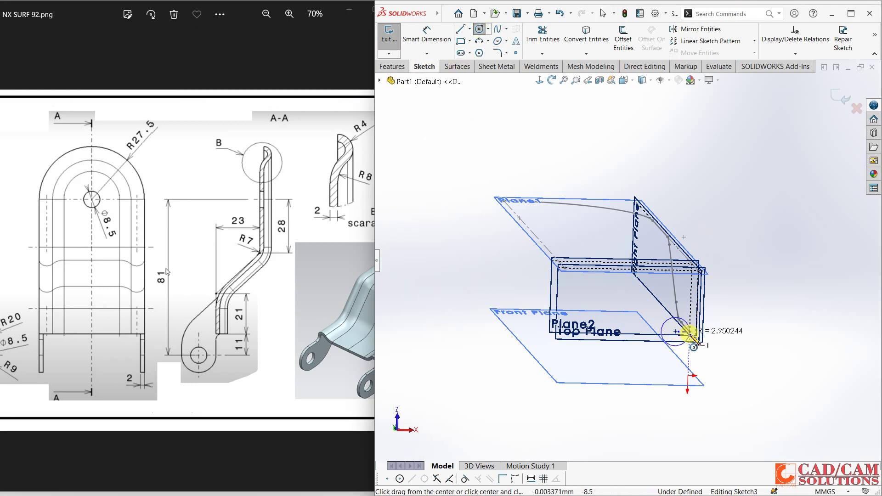
{"action": "scroll", "coordinate": [687, 327], "scroll_direction": "down", "scroll_amount": 2}
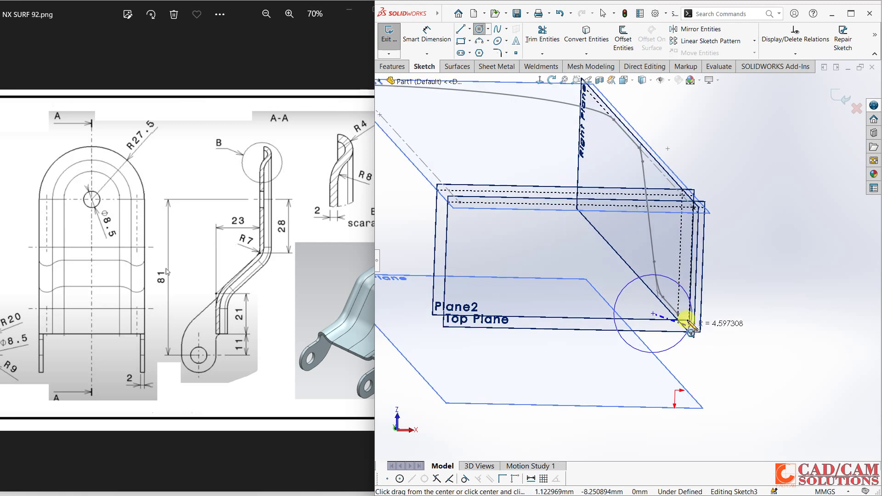
{"action": "scroll", "coordinate": [664, 308], "scroll_direction": "down", "scroll_amount": 2}
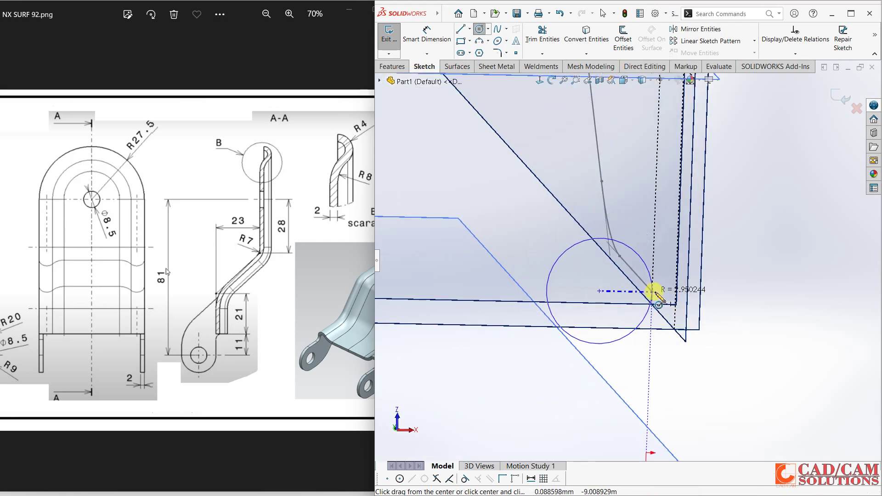
{"action": "left_click", "coordinate": [647, 292]}
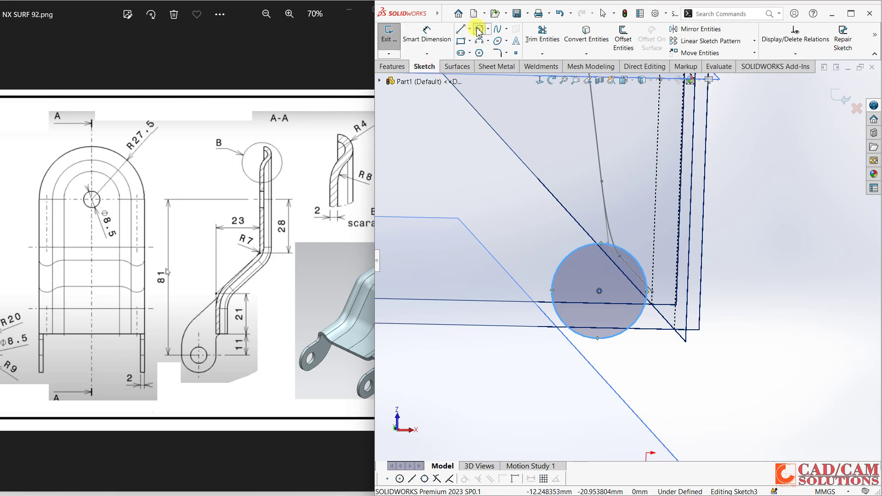
{"action": "left_click", "coordinate": [732, 294]}
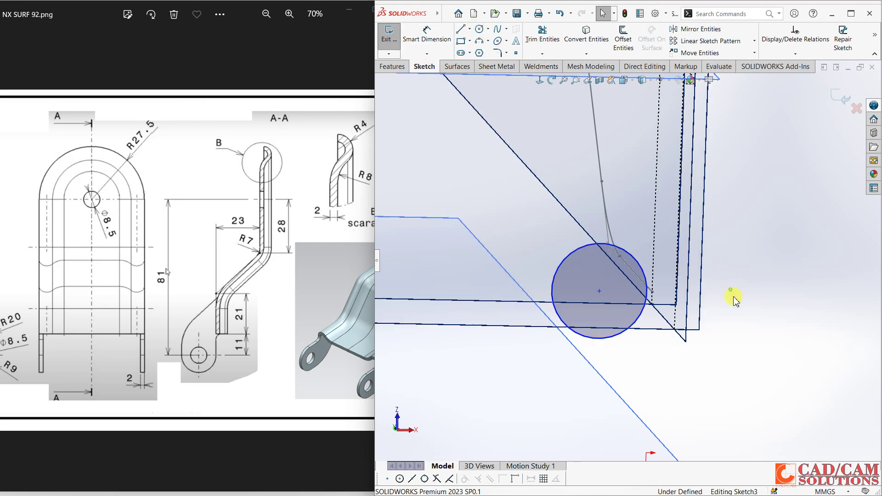
{"action": "left_click", "coordinate": [649, 290]}
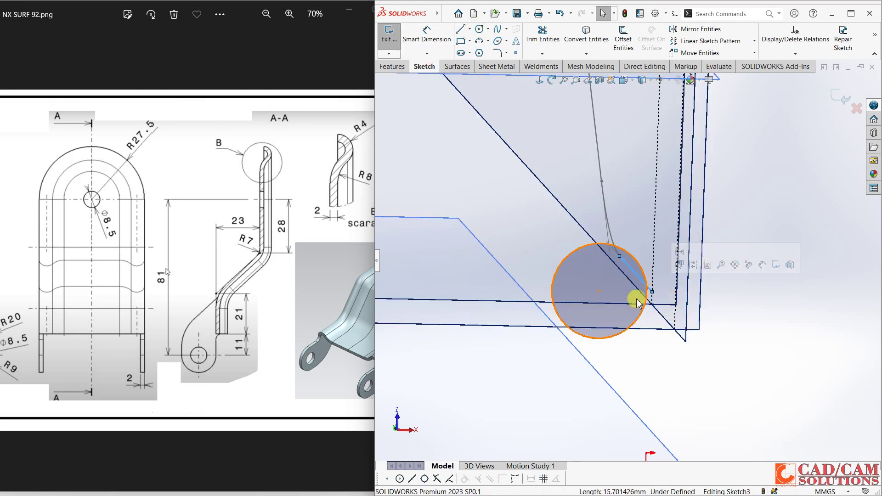
{"action": "left_click", "coordinate": [599, 292], "text": "ctrl"}
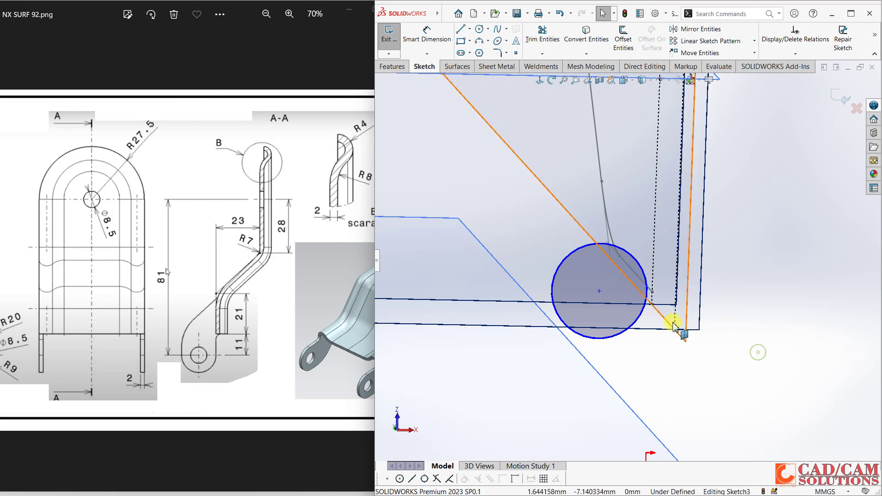
{"action": "left_click", "coordinate": [650, 290], "text": "ctrl"}
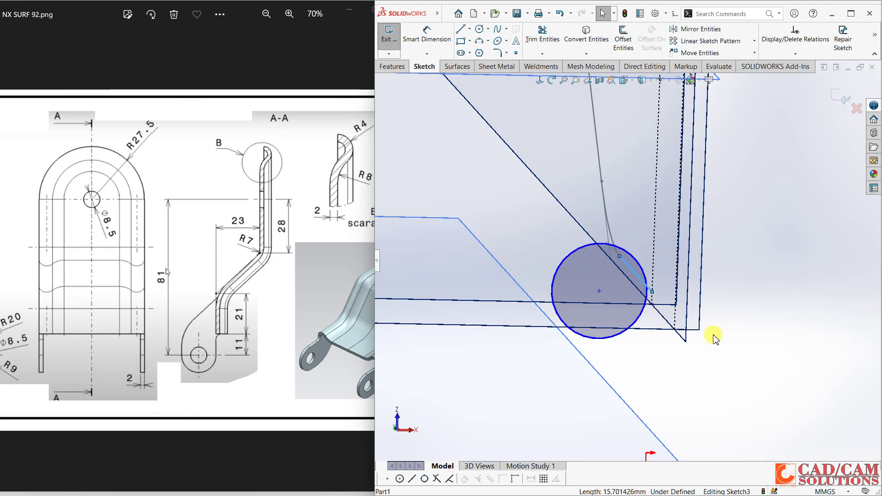
Step: Check the circle's position with Normal To and orbiting, then select its centre point
{"action": "left_click", "coordinate": [540, 80]}
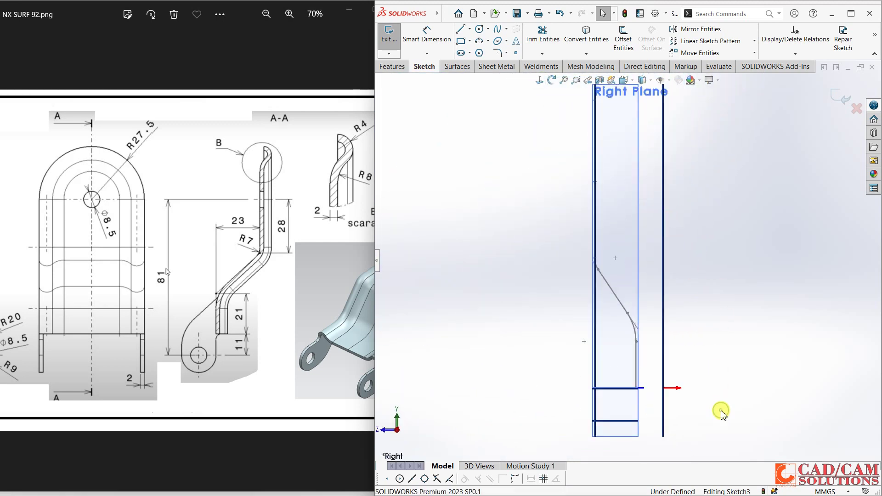
{"action": "mouse_move", "coordinate": [721, 413]}
{"action": "middle_mouse_down"}
{"action": "mouse_move", "coordinate": [684, 329]}
{"action": "mouse_move", "coordinate": [581, 283]}
{"action": "mouse_move", "coordinate": [619, 312]}
{"action": "middle_mouse_up"}
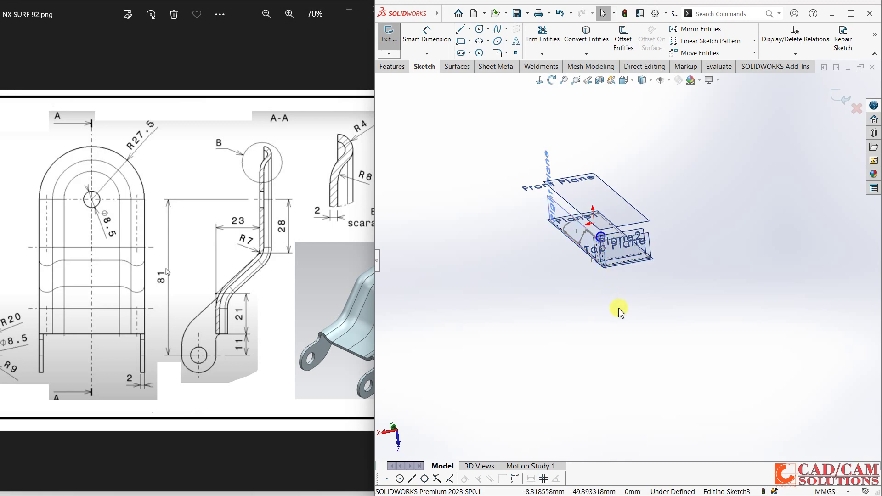
{"action": "left_click", "coordinate": [539, 81]}
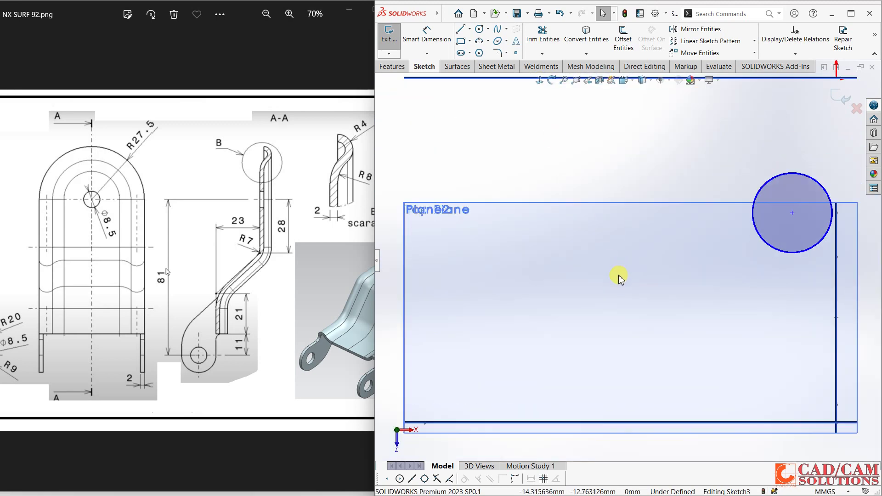
{"action": "scroll", "coordinate": [618, 278], "scroll_direction": "up", "scroll_amount": 3}
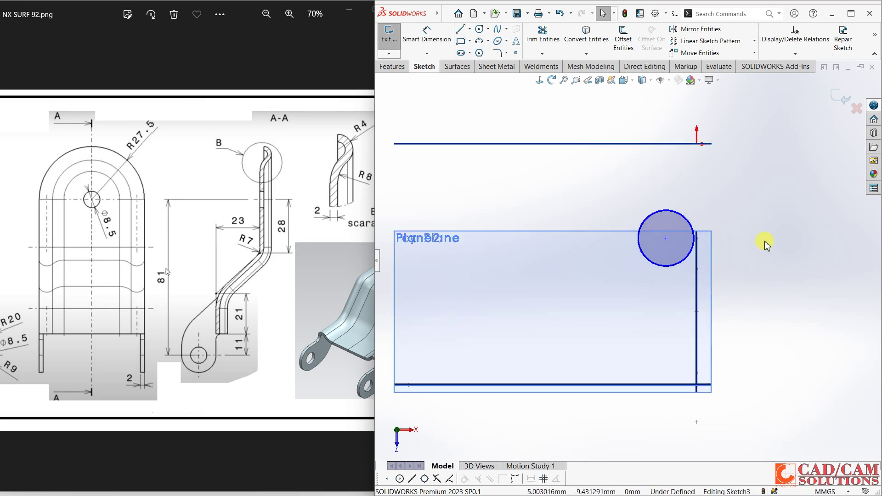
{"action": "middle_click_drag", "start_coordinate": [764, 242], "coordinate": [752, 244]}
{"action": "scroll", "coordinate": [750, 214], "scroll_direction": "down", "scroll_amount": 3}
{"action": "scroll", "coordinate": [751, 211], "scroll_direction": "down", "scroll_amount": 2}
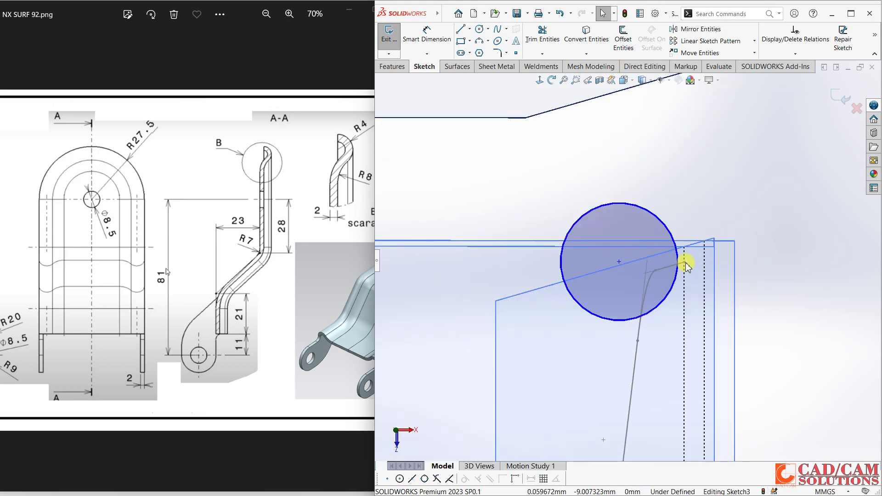
{"action": "left_click", "coordinate": [619, 261]}
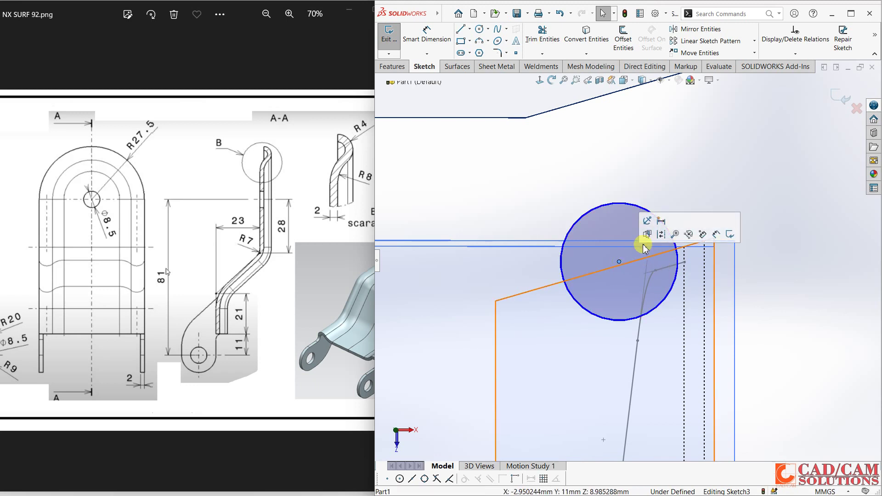
Step: Draw a centerline through the circle centre and relate its end to the path's end
{"action": "left_click", "coordinate": [469, 31]}
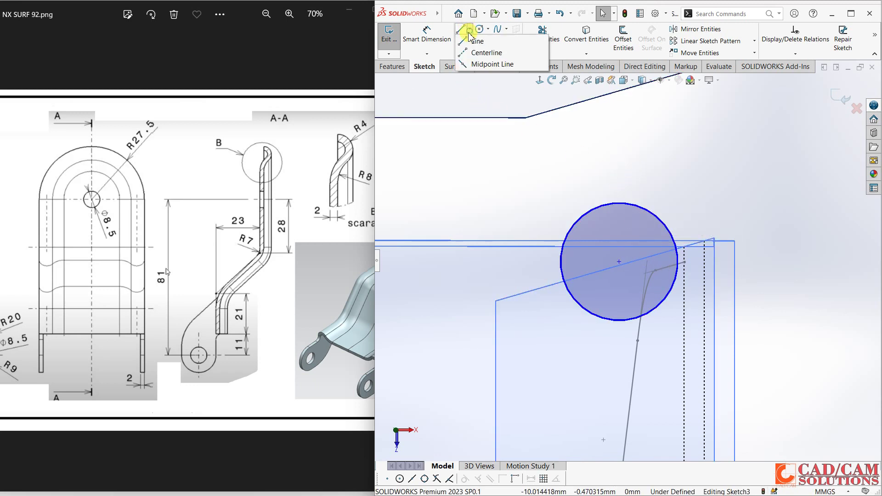
{"action": "left_click", "coordinate": [480, 54]}
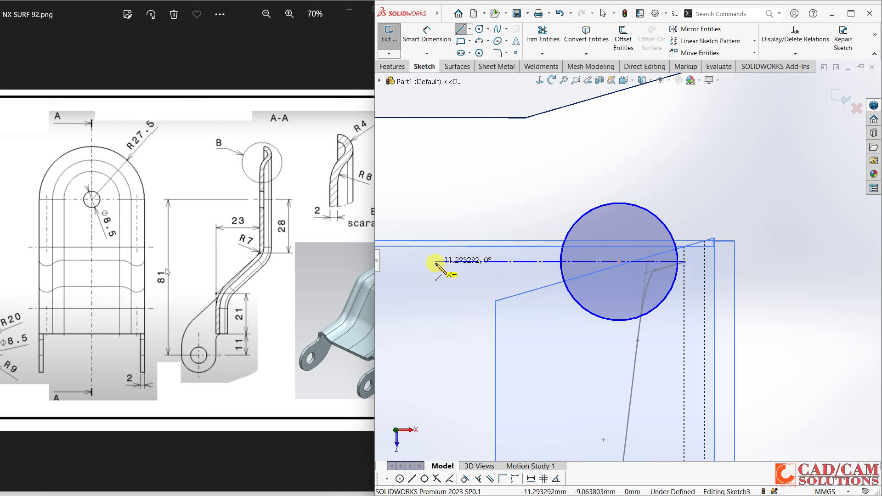
{"action": "left_click", "coordinate": [434, 262]}
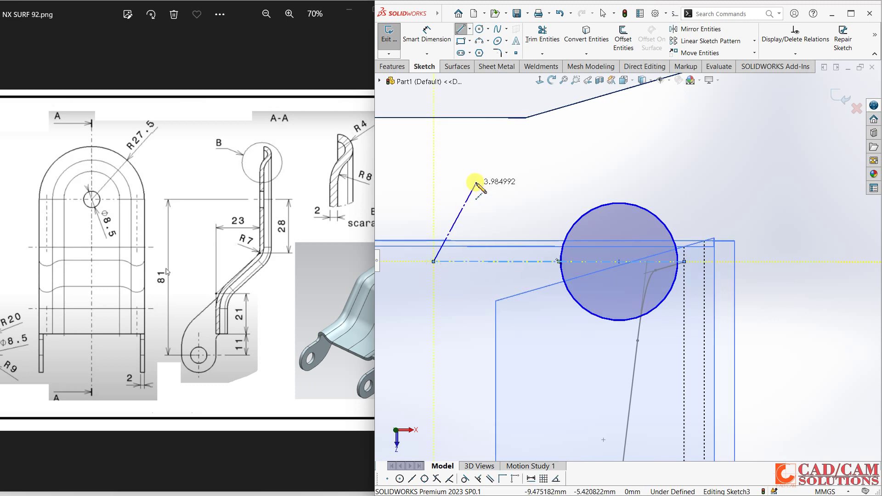
{"action": "right_click", "coordinate": [478, 180]}
{"action": "left_click", "coordinate": [492, 188]}
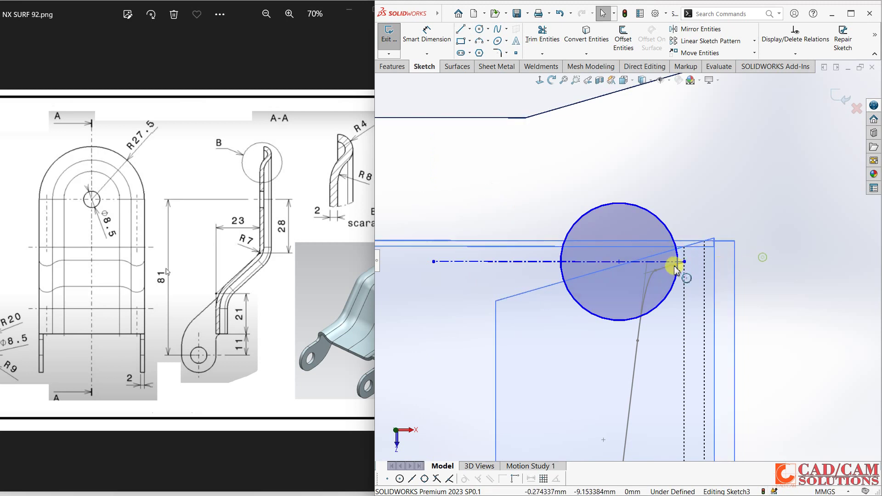
{"action": "left_click_drag", "start_coordinate": [684, 261], "coordinate": [684, 248]}
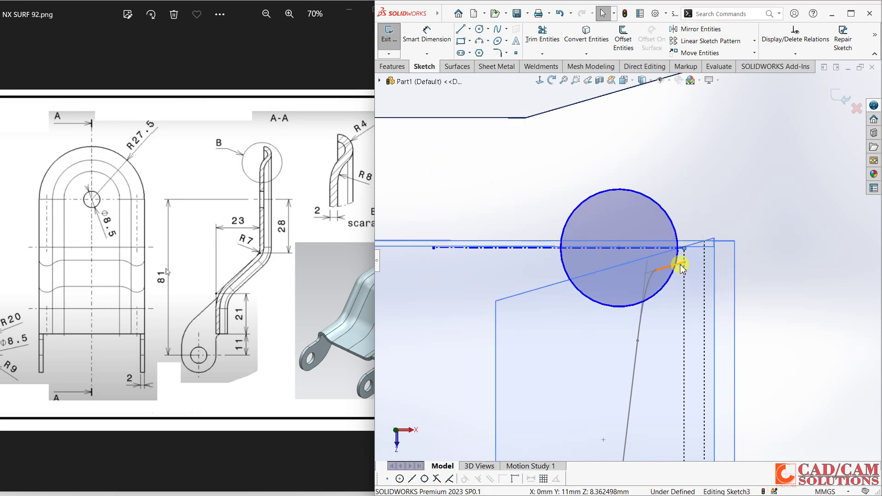
{"action": "left_click", "coordinate": [681, 268]}
{"action": "left_click", "coordinate": [685, 251], "text": "ctrl"}
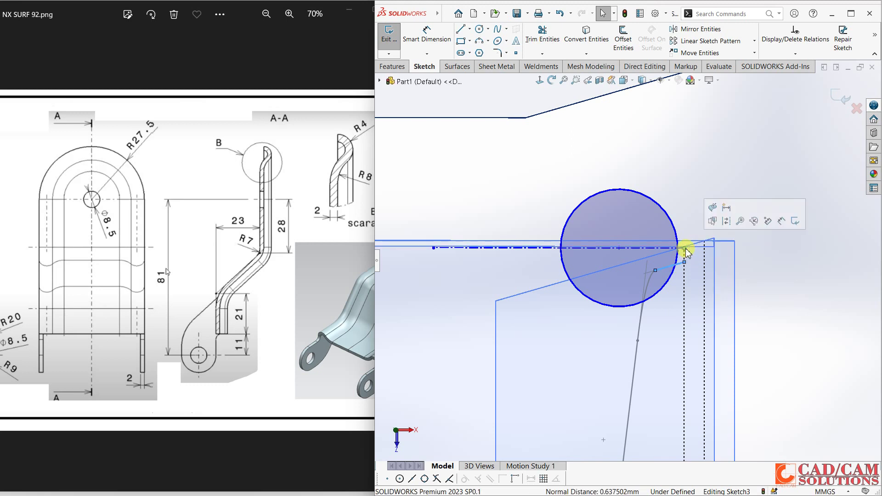
{"action": "left_click", "coordinate": [713, 207]}
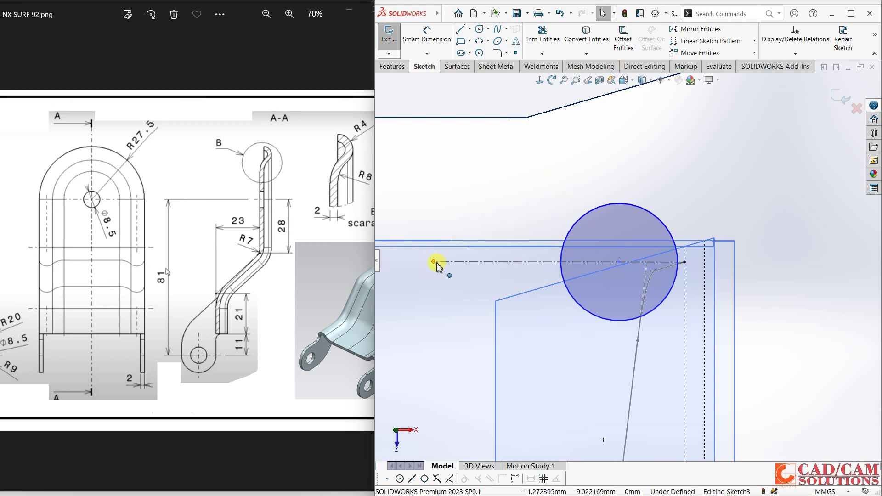
Step: Inspect the sketch from several angles and end the line on the circle's right edge
{"action": "left_click", "coordinate": [540, 80]}
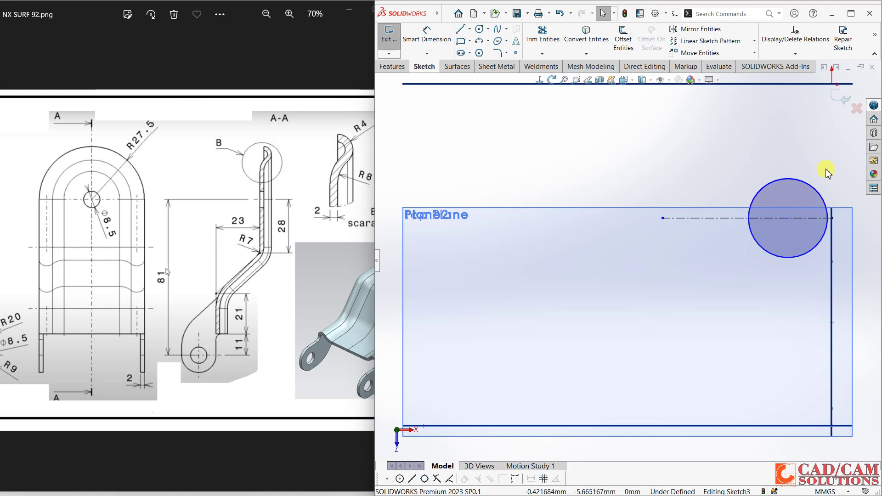
{"action": "scroll", "coordinate": [742, 168], "scroll_direction": "up", "scroll_amount": 2}
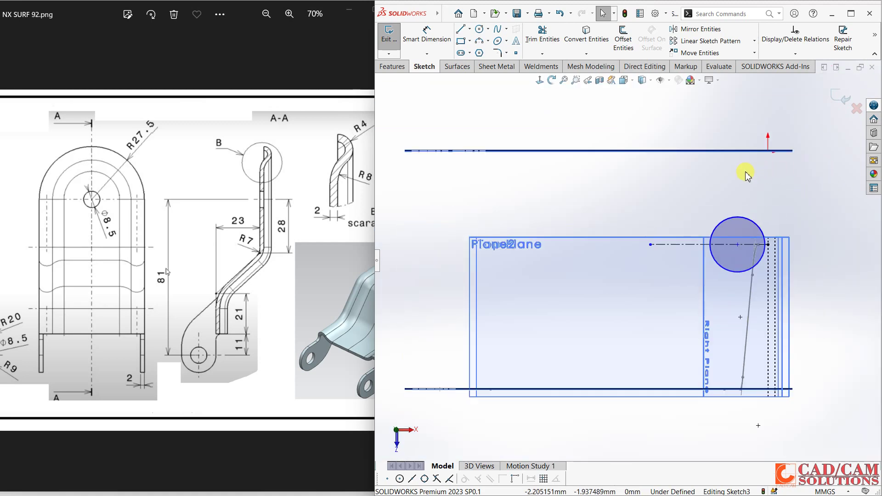
{"action": "mouse_move", "coordinate": [746, 176]}
{"action": "middle_mouse_down"}
{"action": "mouse_move", "coordinate": [761, 173]}
{"action": "mouse_move", "coordinate": [746, 191]}
{"action": "mouse_move", "coordinate": [756, 324]}
{"action": "mouse_move", "coordinate": [744, 339]}
{"action": "mouse_move", "coordinate": [744, 407]}
{"action": "mouse_move", "coordinate": [758, 404]}
{"action": "middle_mouse_up"}
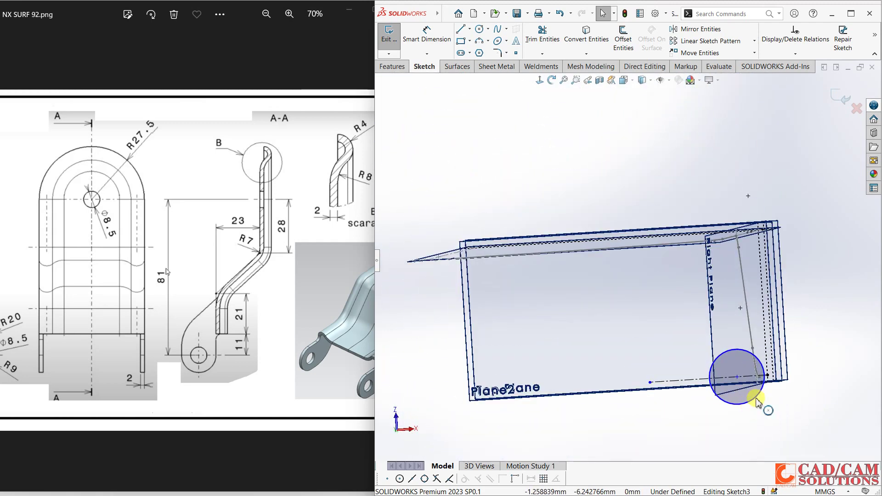
{"action": "scroll", "coordinate": [781, 388], "scroll_direction": "up", "scroll_amount": 3}
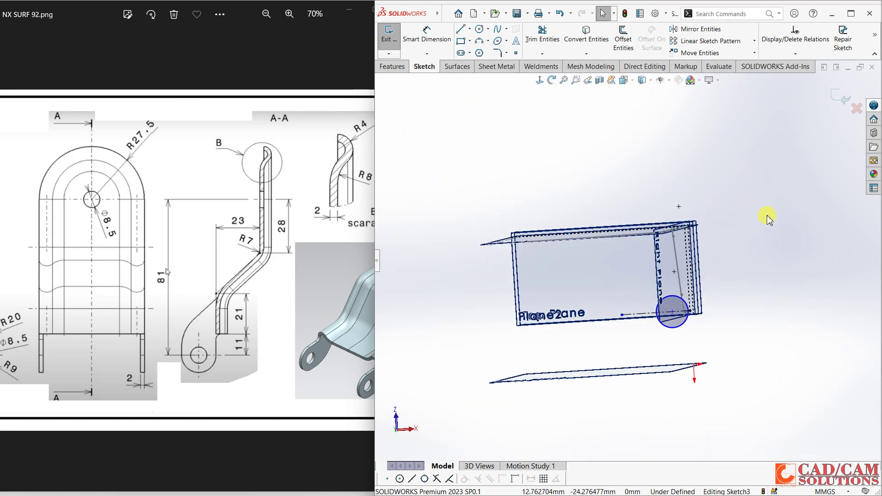
{"action": "middle_click_drag", "start_coordinate": [767, 218], "coordinate": [754, 167]}
{"action": "scroll", "coordinate": [626, 363], "scroll_direction": "down", "scroll_amount": 3}
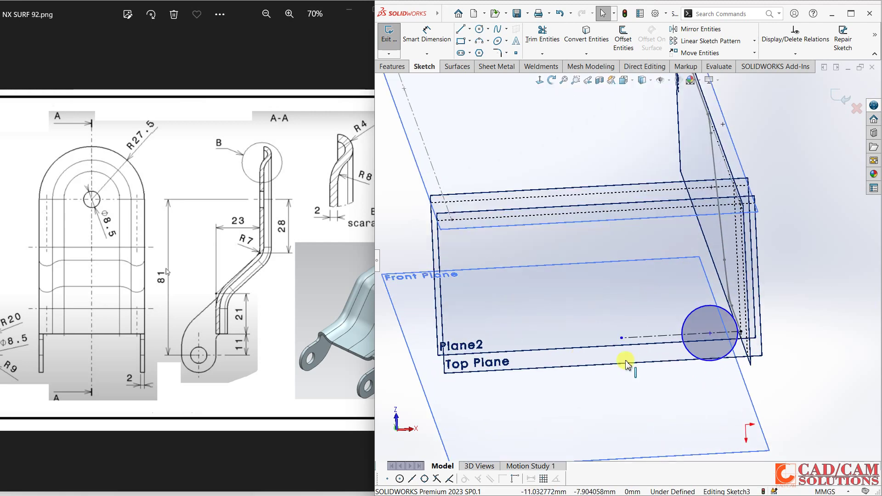
{"action": "scroll", "coordinate": [626, 364], "scroll_direction": "down", "scroll_amount": 1}
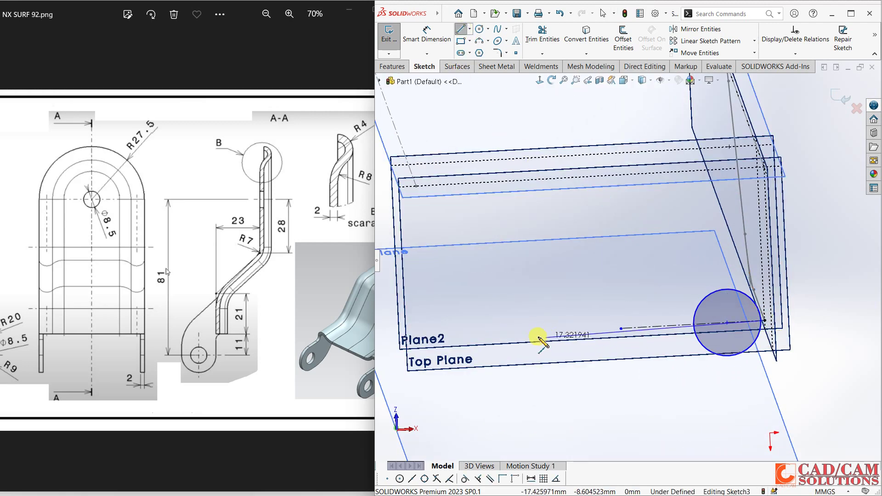
{"action": "left_click", "coordinate": [500, 336]}
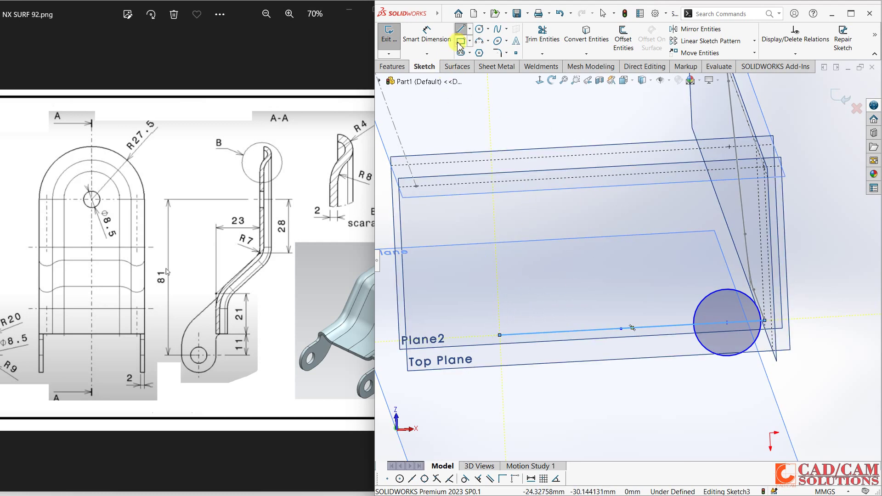
{"action": "left_click", "coordinate": [471, 29]}
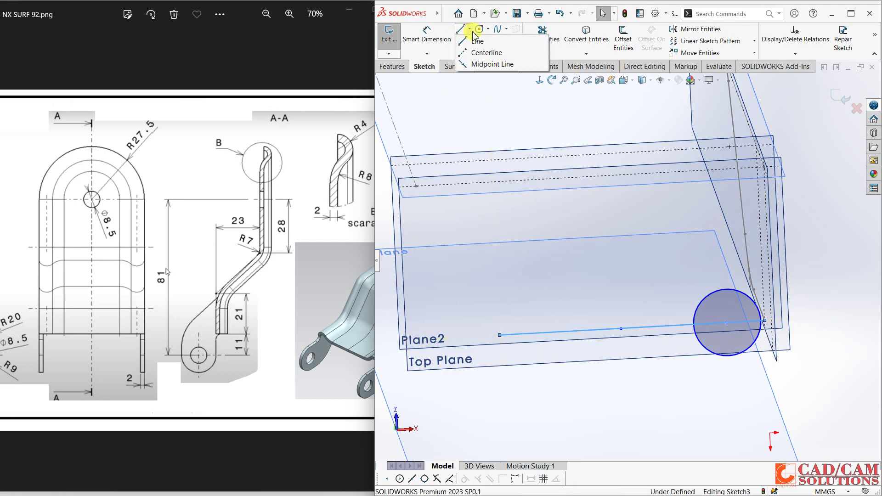
{"action": "left_click", "coordinate": [747, 116]}
{"action": "left_click", "coordinate": [542, 33]}
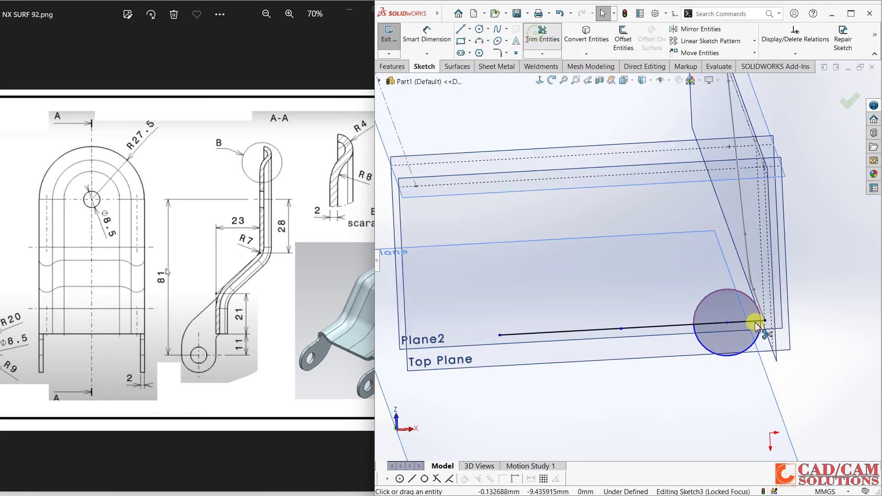
Step: Trim away the circle's lower half and make the arc end coincident with the line end
{"action": "left_click", "coordinate": [738, 355]}
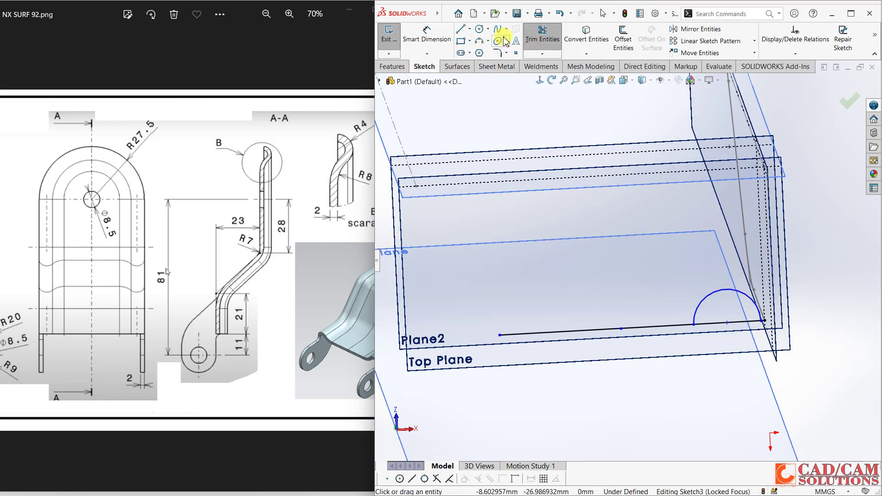
{"action": "left_click", "coordinate": [542, 34]}
{"action": "scroll", "coordinate": [761, 324], "scroll_direction": "down", "scroll_amount": 2}
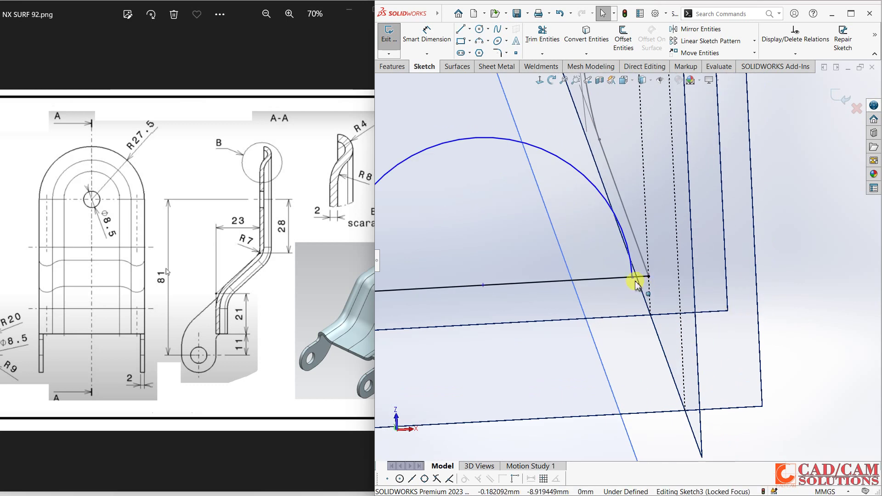
{"action": "left_click", "coordinate": [636, 278]}
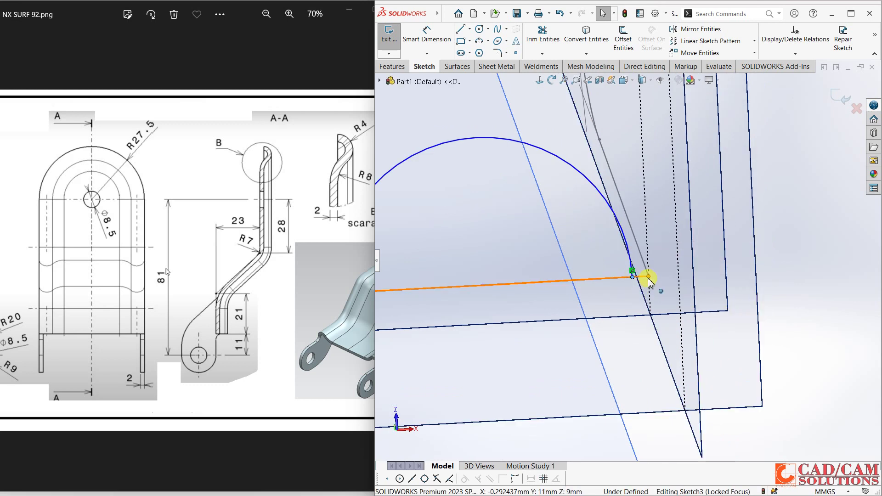
{"action": "left_click", "coordinate": [648, 277]}
{"action": "left_click", "coordinate": [708, 240]}
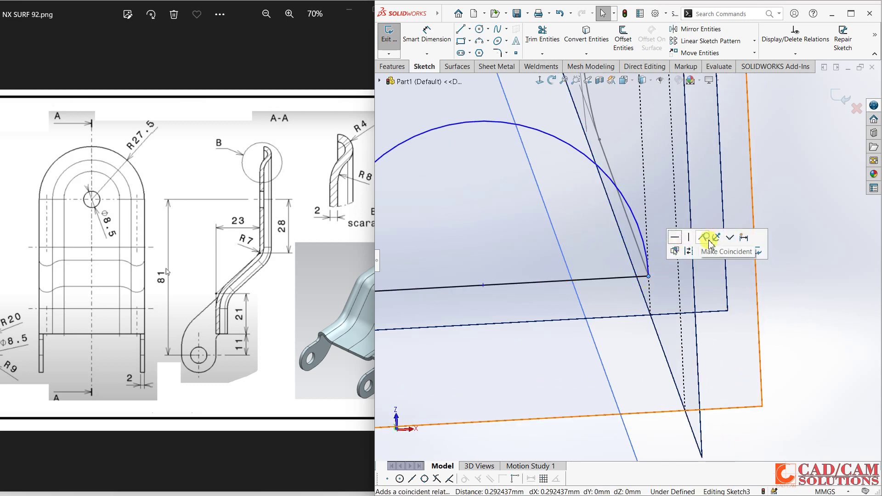
Step: Dimension the arc radius to 4 mm
{"action": "scroll", "coordinate": [783, 355], "scroll_direction": "up", "scroll_amount": 3}
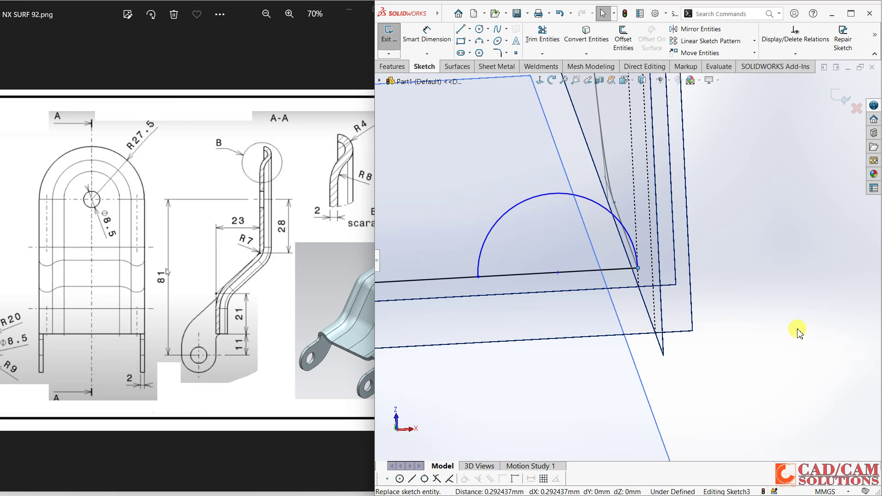
{"action": "left_click", "coordinate": [426, 35]}
{"action": "left_click", "coordinate": [570, 220]}
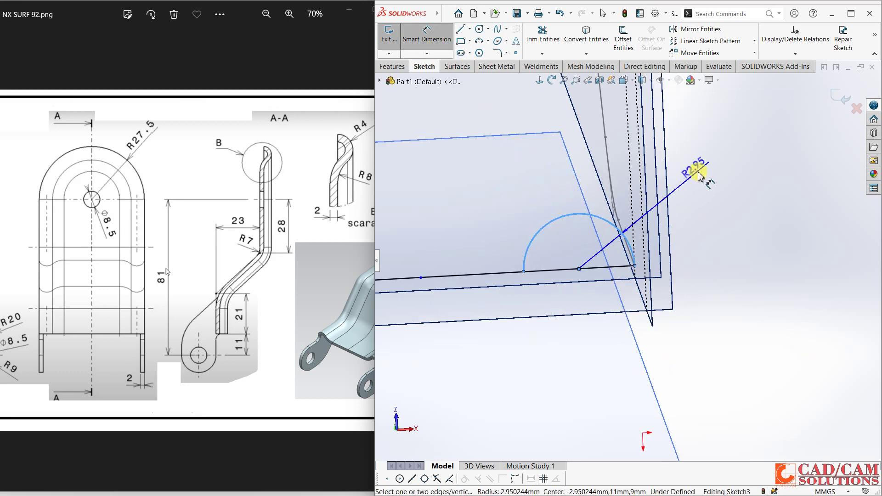
{"action": "left_click", "coordinate": [728, 223]}
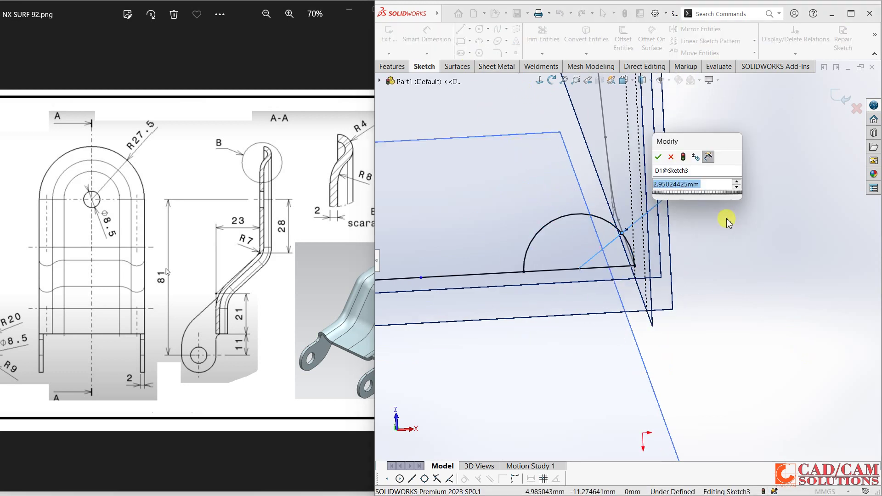
{"action": "type", "text": "4"}
{"action": "key", "text": "Return"}
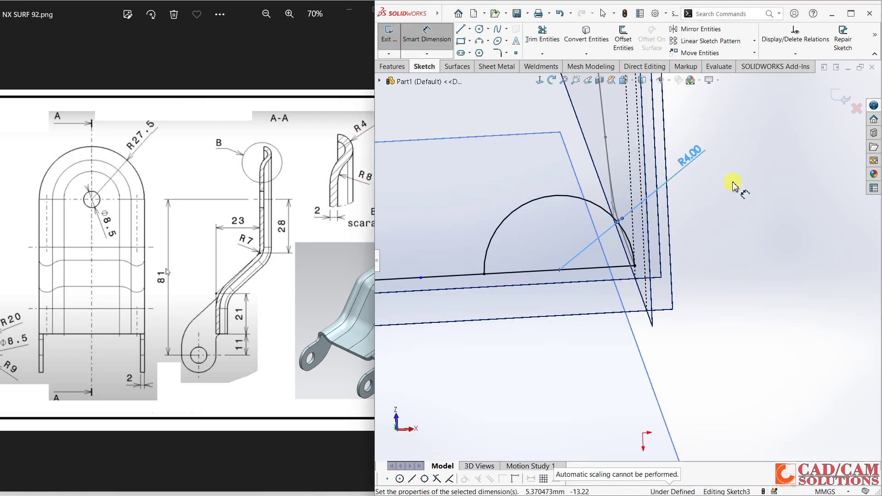
{"action": "left_click", "coordinate": [728, 198]}
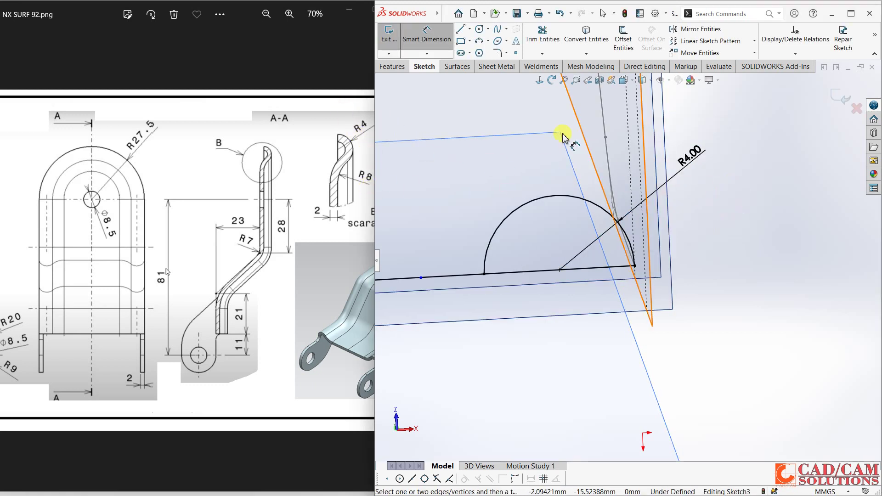
Step: Try a sketch fillet between the arc and the line, then clear the picks
{"action": "left_click", "coordinate": [499, 53]}
{"action": "left_click", "coordinate": [487, 249]}
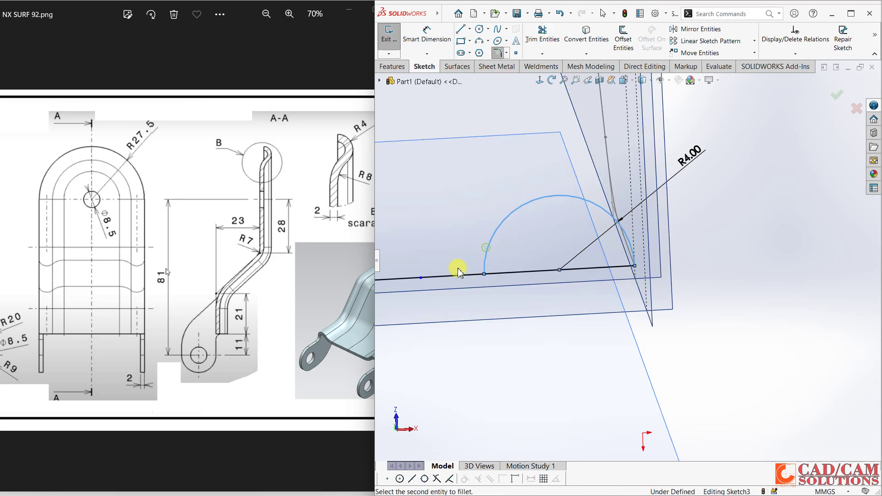
{"action": "left_click", "coordinate": [412, 277]}
{"action": "left_click", "coordinate": [460, 269]}
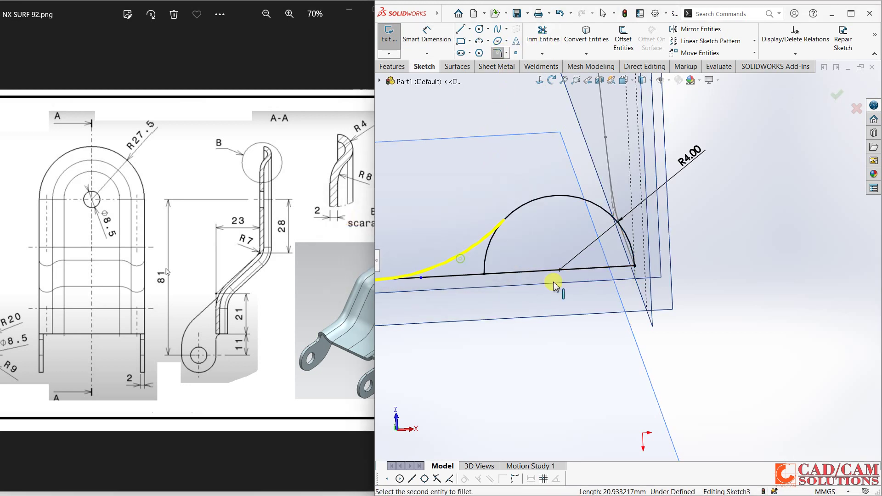
{"action": "right_click", "coordinate": [757, 315]}
{"action": "left_click", "coordinate": [781, 390]}
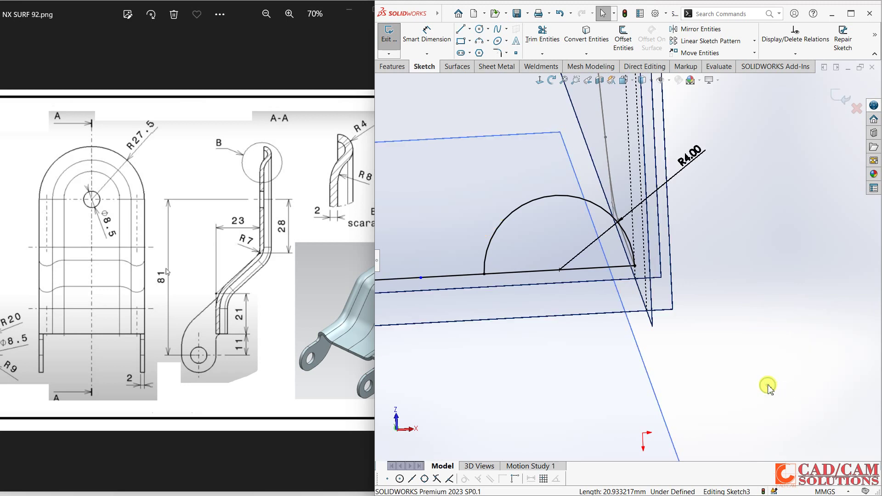
Step: Create a sketch fillet between the R4 arc and the horizontal line, accepting the relation warning
{"action": "left_click", "coordinate": [510, 213]}
{"action": "left_click", "coordinate": [391, 278]}
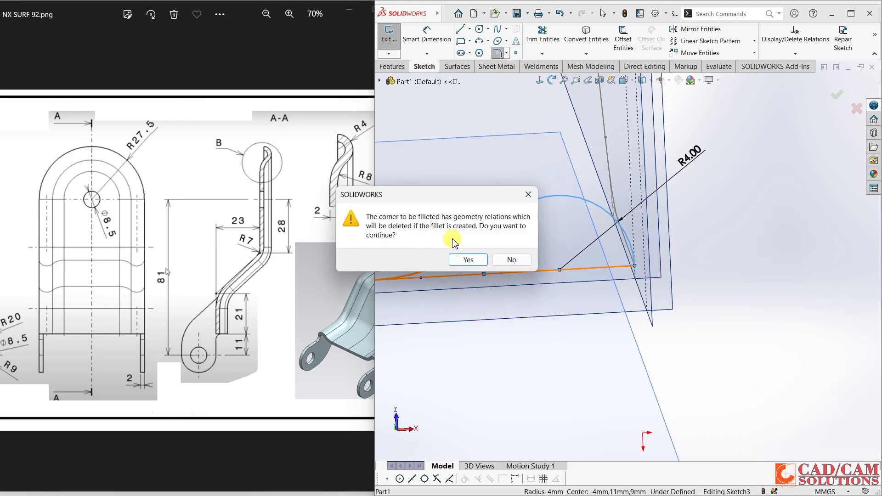
{"action": "left_click", "coordinate": [467, 260]}
{"action": "right_click", "coordinate": [471, 224]}
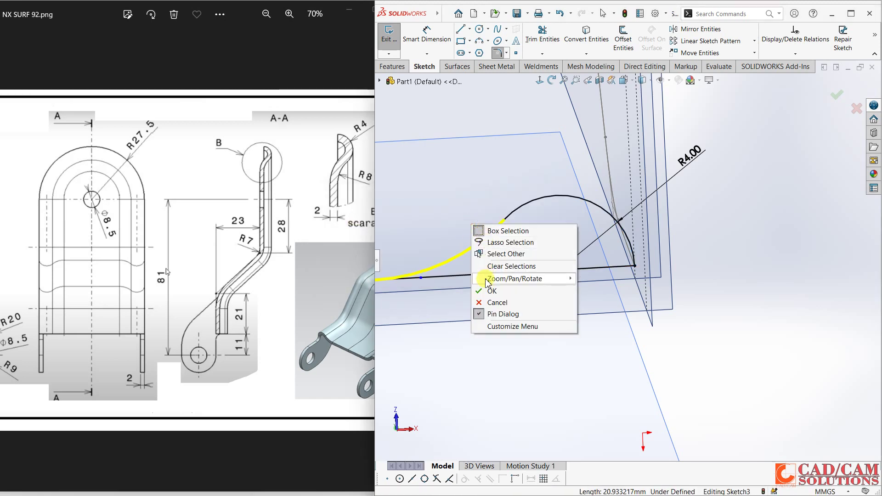
{"action": "left_click", "coordinate": [519, 292]}
{"action": "key", "text": "f"}
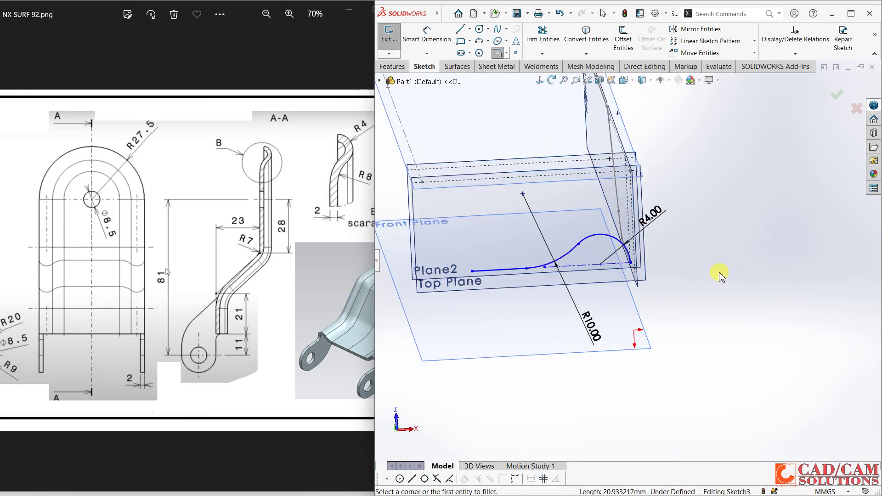
{"action": "scroll", "coordinate": [720, 274], "scroll_direction": "down", "scroll_amount": 2}
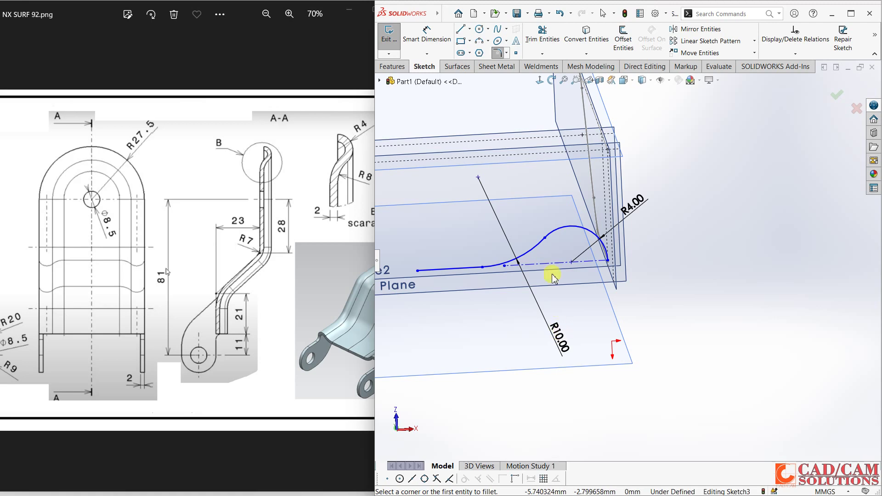
Step: Change the fillet radius from R10 to R8
{"action": "double_click", "coordinate": [561, 337]}
{"action": "type", "text": "8"}
{"action": "key", "text": "Escape"}
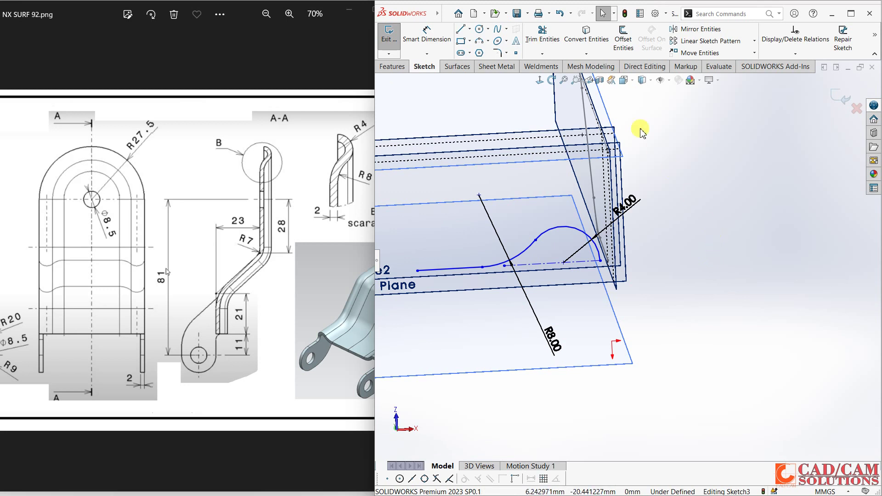
{"action": "left_click", "coordinate": [427, 34]}
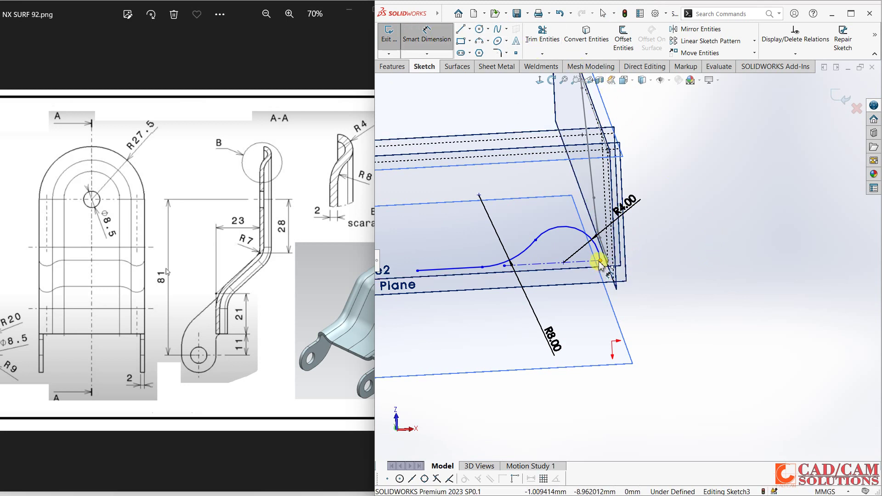
Step: Dimension the profile's overall horizontal length to 27.5 mm
{"action": "left_click", "coordinate": [418, 271]}
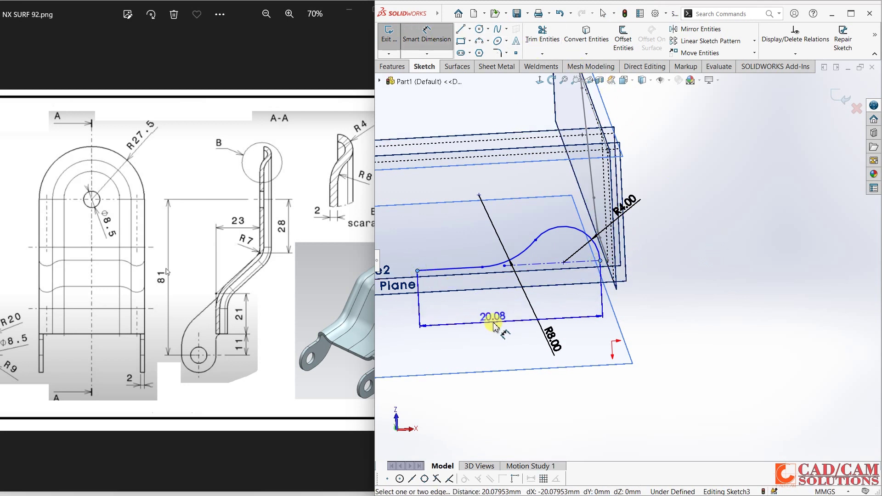
{"action": "left_click", "coordinate": [585, 308]}
{"action": "type", "text": "2"}
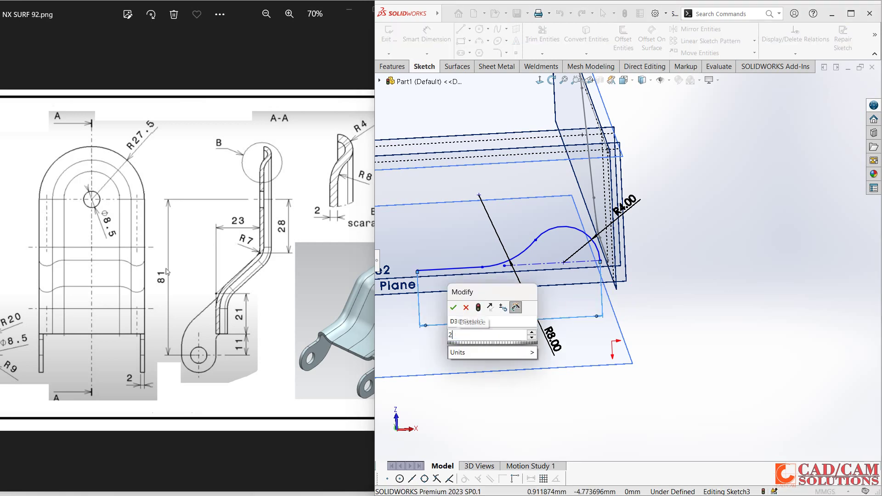
{"action": "type", "text": "7.5"}
{"action": "key", "text": "Return"}
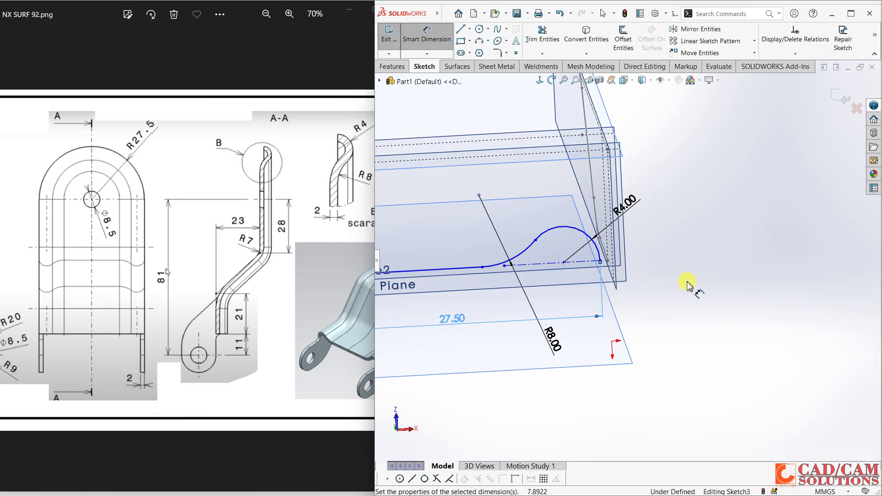
{"action": "scroll", "coordinate": [699, 286], "scroll_direction": "up", "scroll_amount": 2}
{"action": "left_click", "coordinate": [708, 276]}
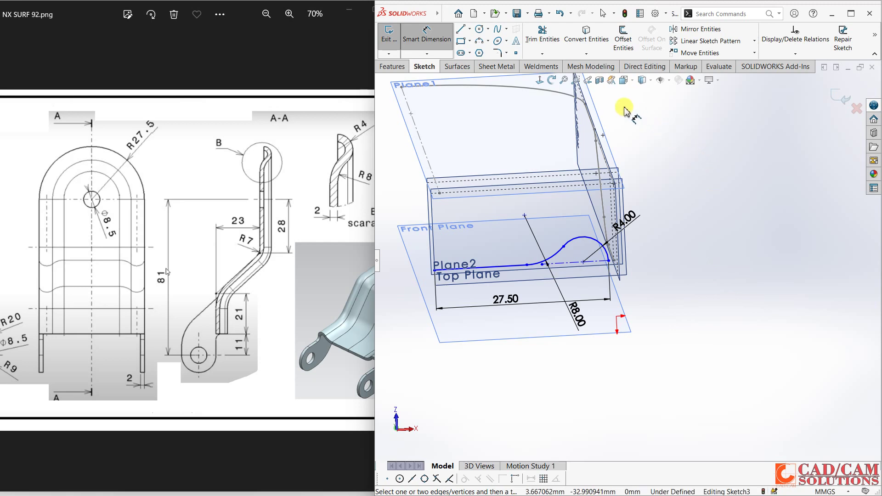
Step: Pierce the profile endpoint onto the path curve, fully defining Sketch3, and exit the sketch
{"action": "left_click", "coordinate": [539, 80]}
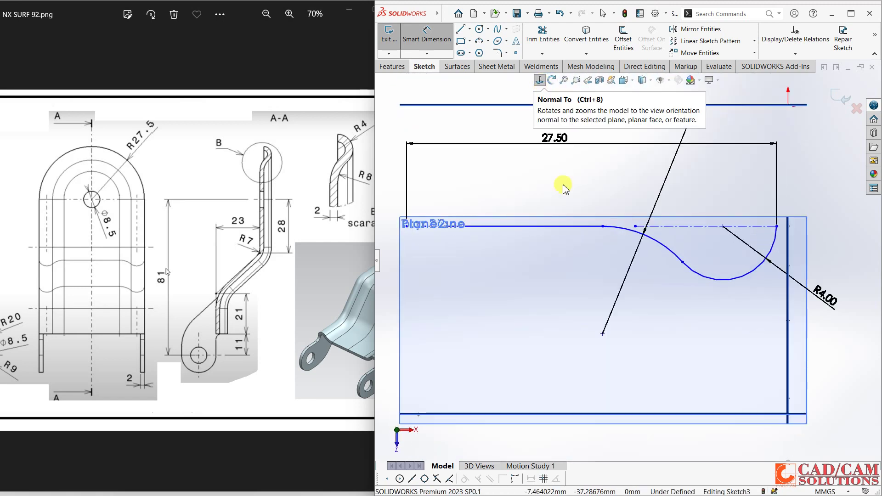
{"action": "left_click", "coordinate": [427, 37]}
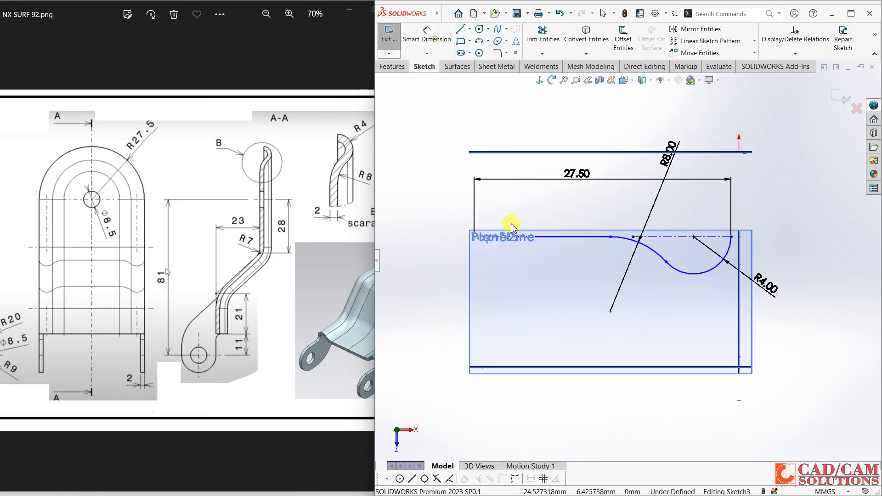
{"action": "left_click_drag", "start_coordinate": [604, 239], "coordinate": [611, 244]}
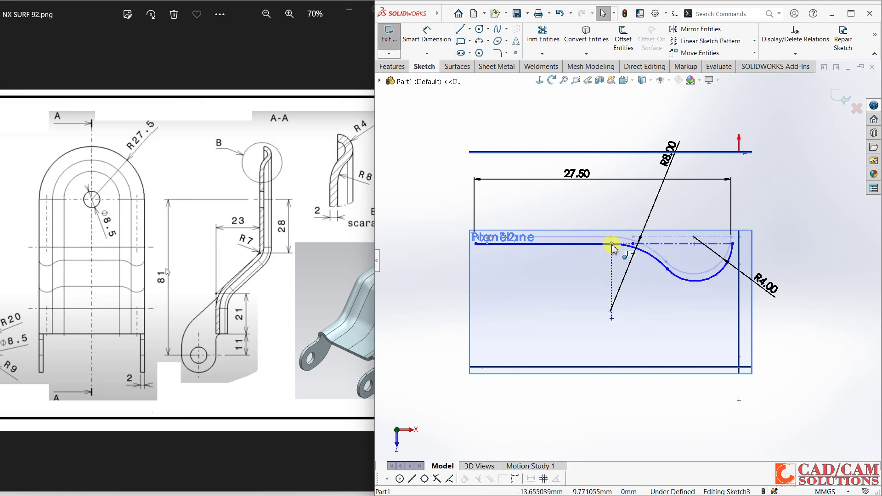
{"action": "middle_click_drag", "start_coordinate": [774, 216], "coordinate": [723, 230]}
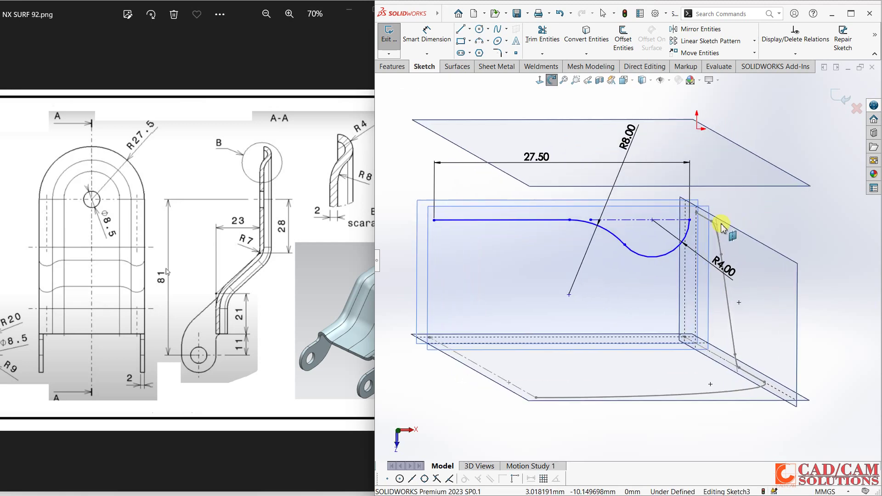
{"action": "left_click", "coordinate": [692, 222]}
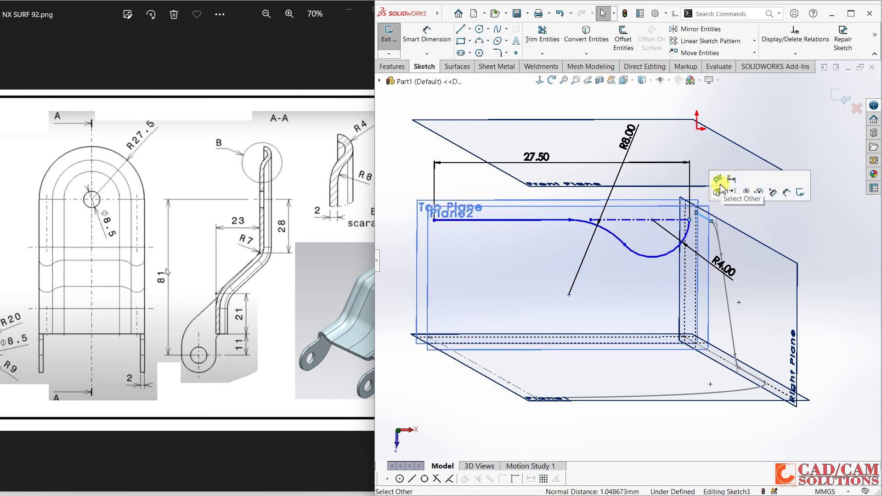
{"action": "left_click", "coordinate": [718, 180]}
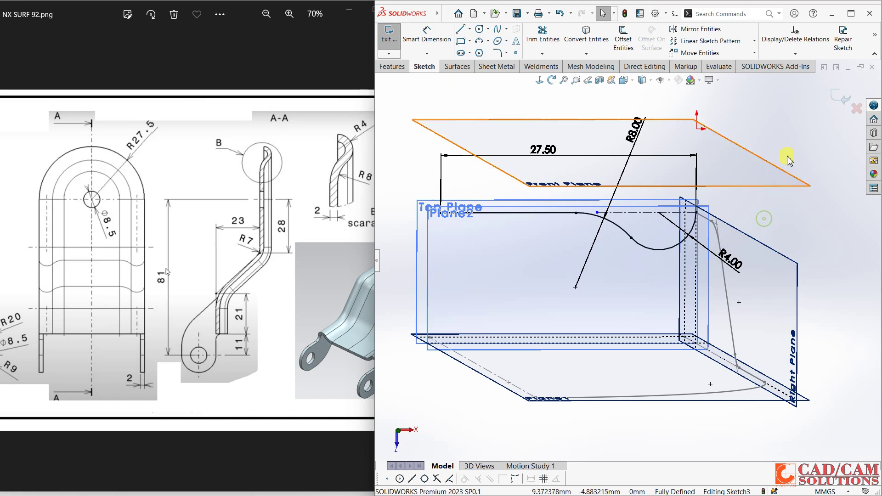
{"action": "left_click", "coordinate": [843, 98]}
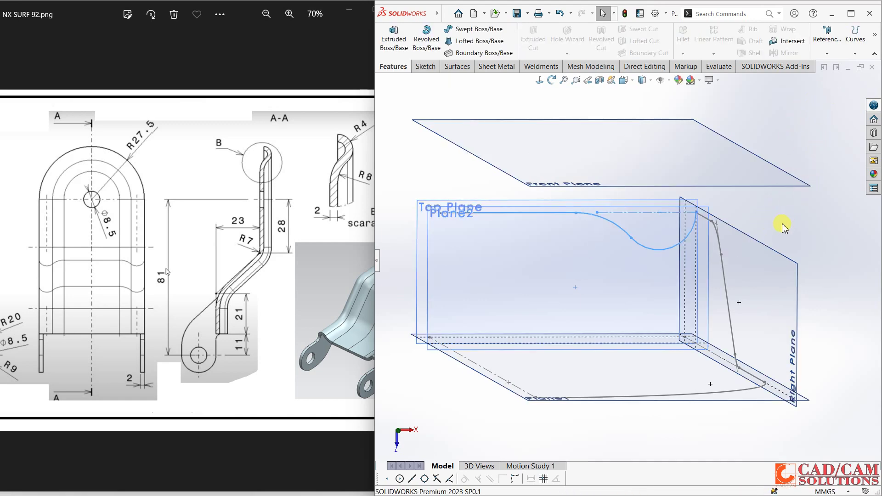
Step: Hide all reference planes so only the path and profile sketches show
{"action": "key", "text": "z"}
{"action": "mouse_move", "coordinate": [772, 271]}
{"action": "middle_mouse_down"}
{"action": "mouse_move", "coordinate": [737, 225]}
{"action": "mouse_move", "coordinate": [729, 276]}
{"action": "mouse_move", "coordinate": [727, 265]}
{"action": "middle_mouse_up"}
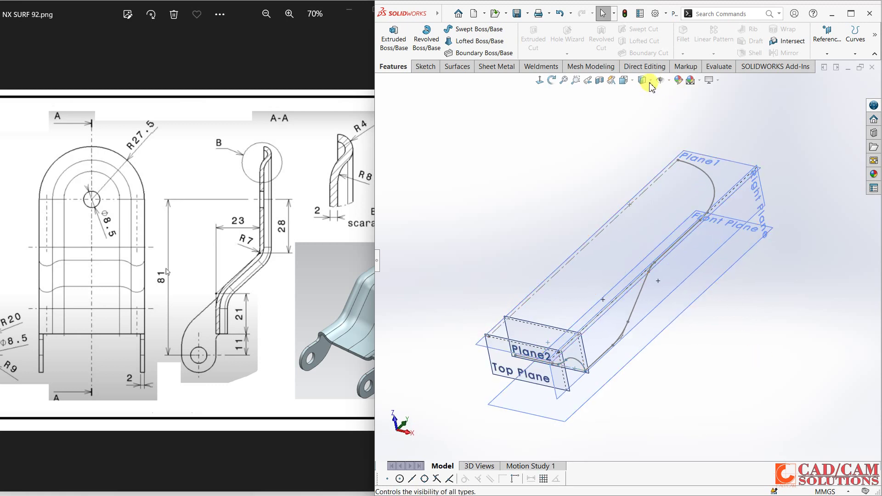
{"action": "left_click", "coordinate": [669, 80]}
{"action": "left_click", "coordinate": [662, 184]}
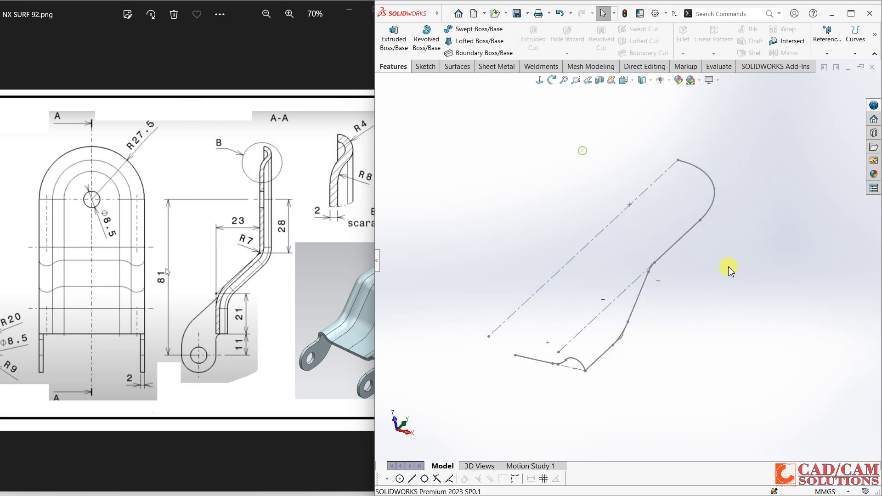
{"action": "mouse_move", "coordinate": [730, 271]}
{"action": "middle_mouse_down"}
{"action": "mouse_move", "coordinate": [732, 250]}
{"action": "mouse_move", "coordinate": [731, 264]}
{"action": "middle_mouse_up"}
Step: Cancel the Boundary Boss/Base, then bring up the Surfaces commands and FeatureManager tree
{"action": "left_click", "coordinate": [464, 54]}
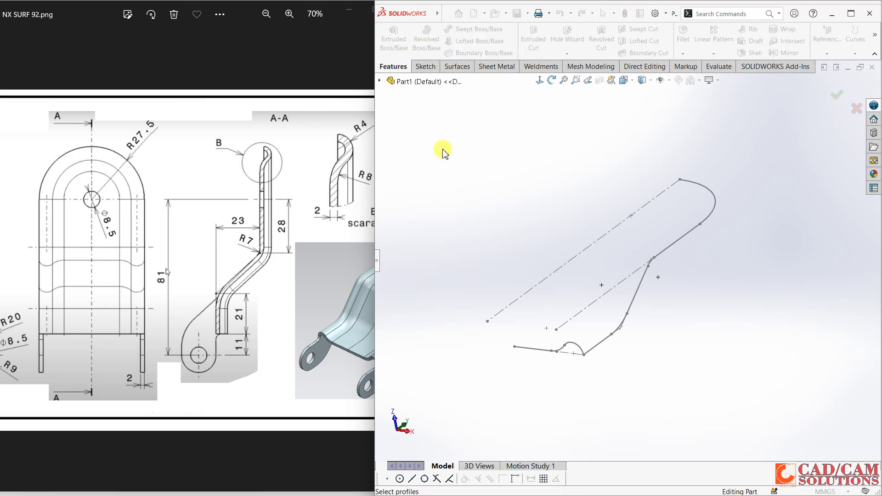
{"action": "left_click", "coordinate": [855, 108]}
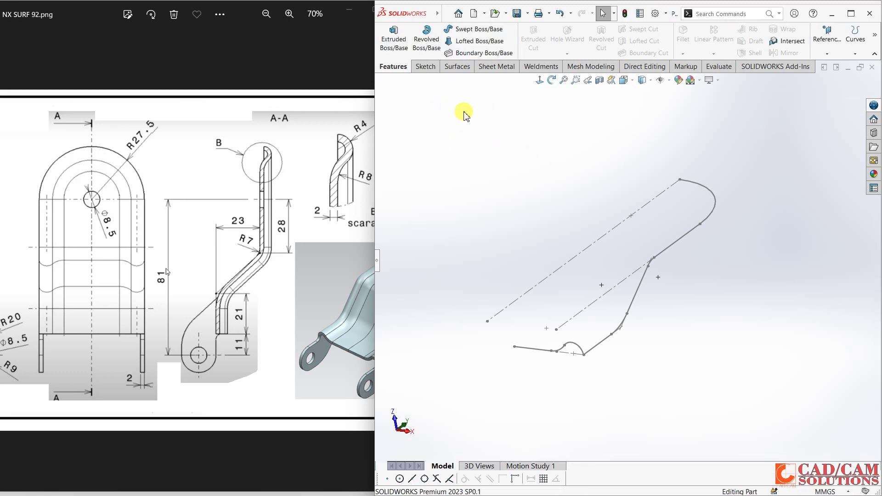
{"action": "left_click", "coordinate": [460, 68]}
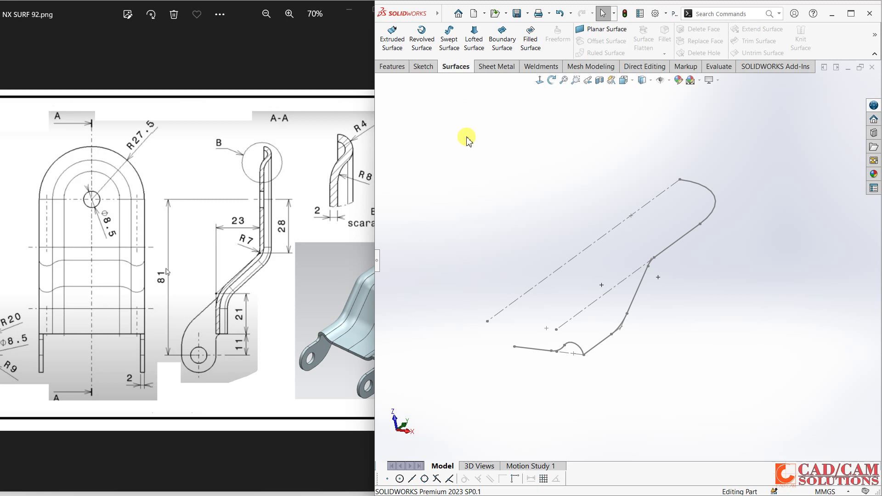
{"action": "key", "text": "ctrl+z"}
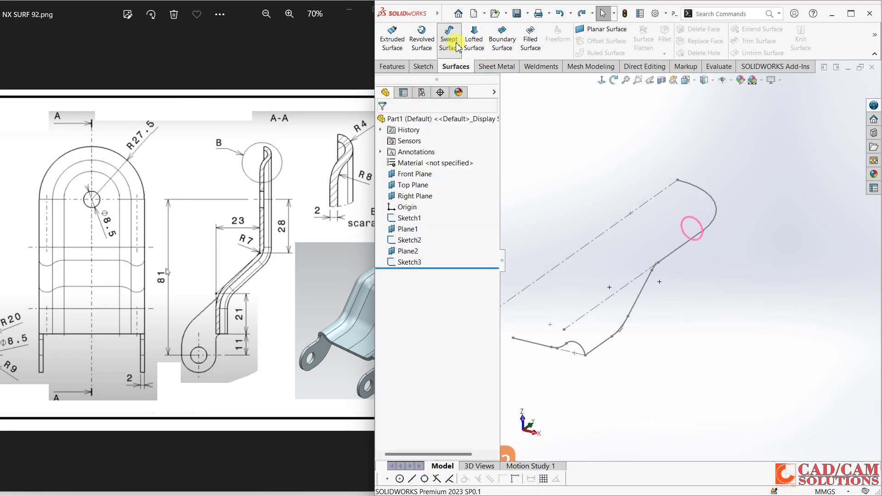
Step: Sweep the Sketch3 profile along the grouped bent path segments to create Surface-Sweep2
{"action": "left_click", "coordinate": [458, 46]}
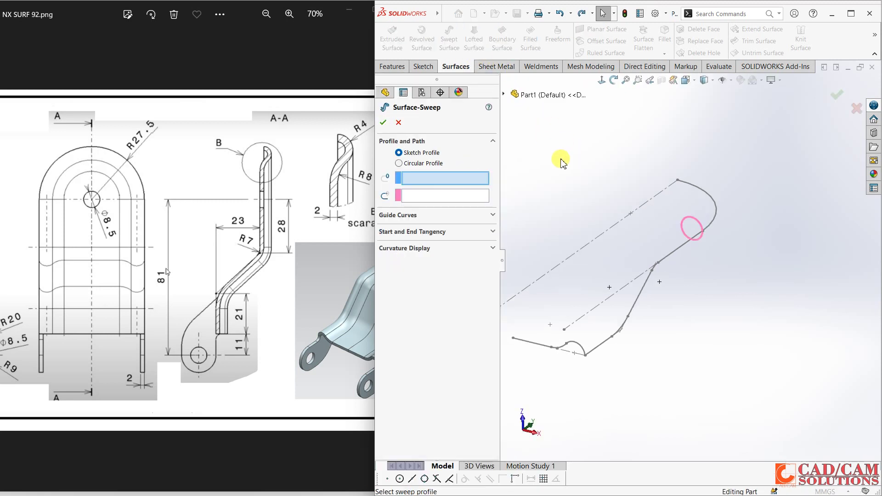
{"action": "left_click", "coordinate": [578, 346]}
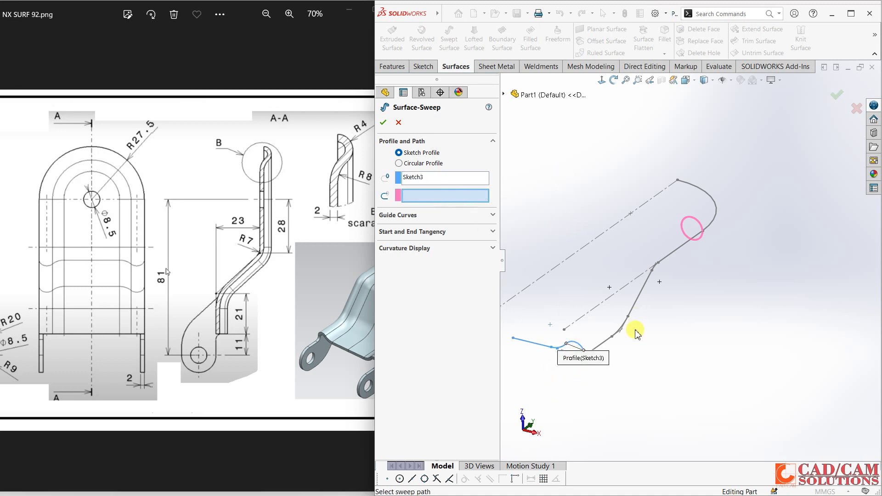
{"action": "right_click", "coordinate": [607, 344]}
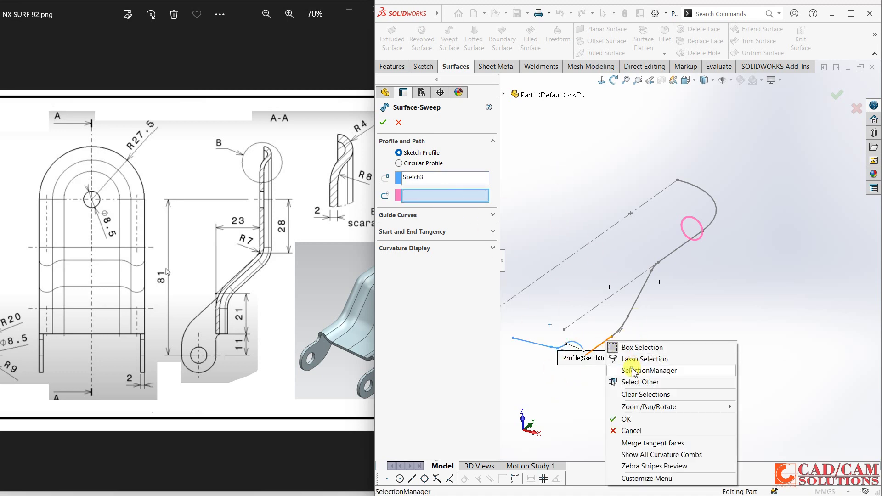
{"action": "left_click", "coordinate": [607, 379]}
{"action": "left_click", "coordinate": [608, 340]}
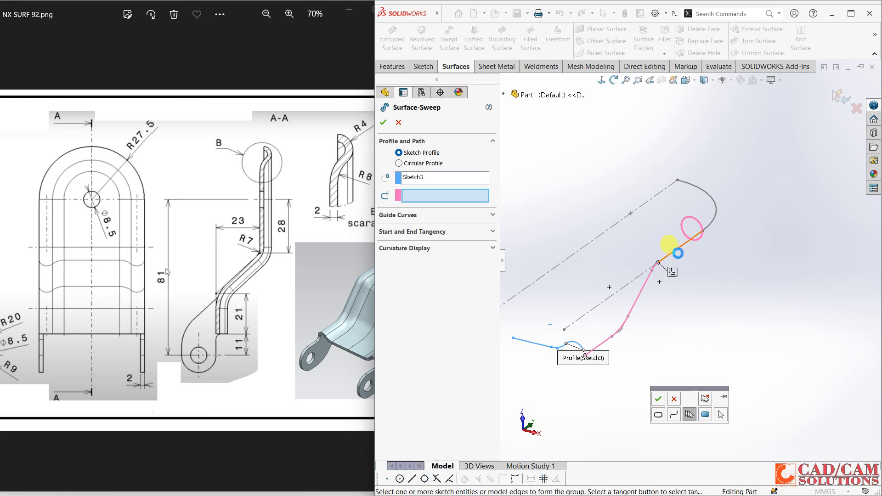
{"action": "left_click", "coordinate": [669, 245]}
{"action": "left_click", "coordinate": [659, 399]}
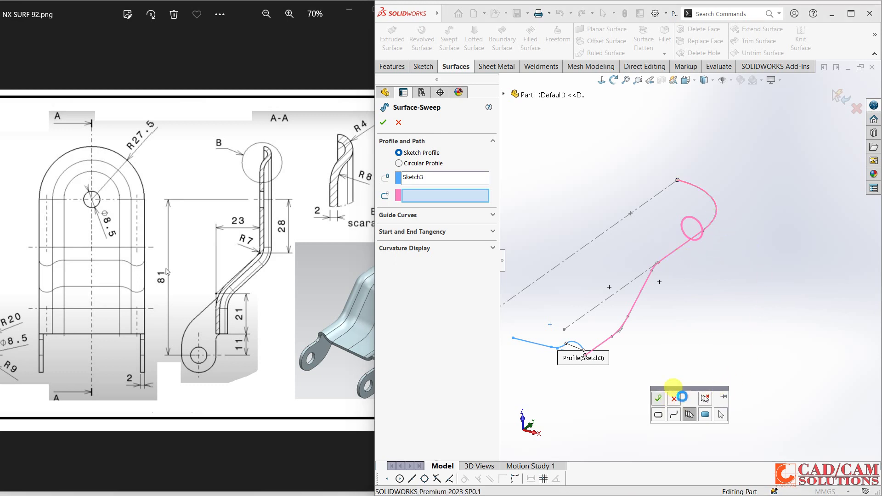
{"action": "right_click", "coordinate": [707, 287]}
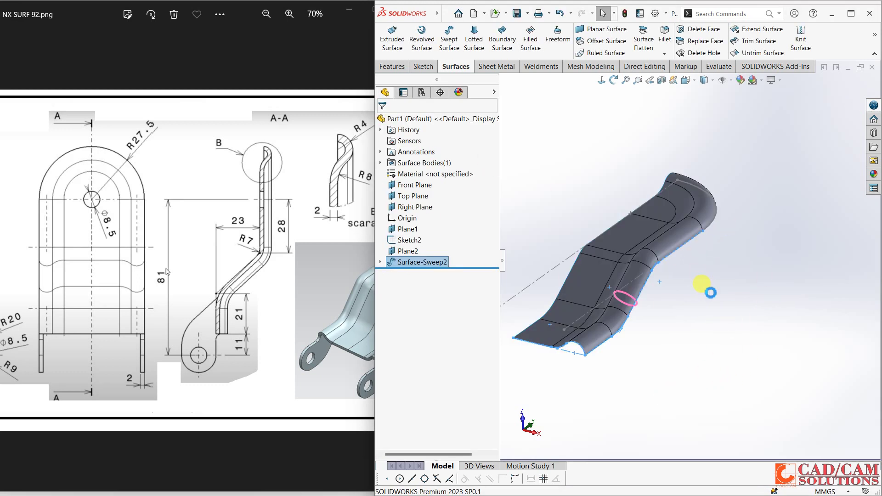
Step: Thicken Surface-Sweep2 by 2 mm into a solid body, Thicken1
{"action": "left_click", "coordinate": [398, 66]}
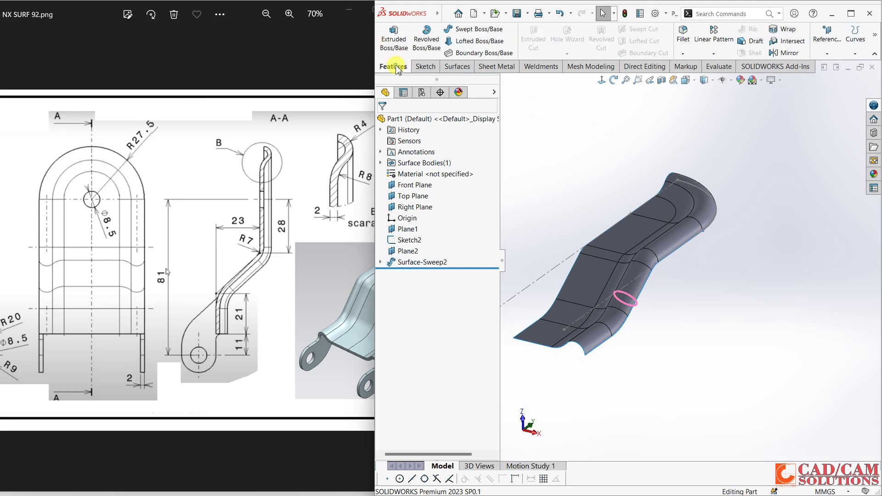
{"action": "left_click", "coordinate": [452, 67]}
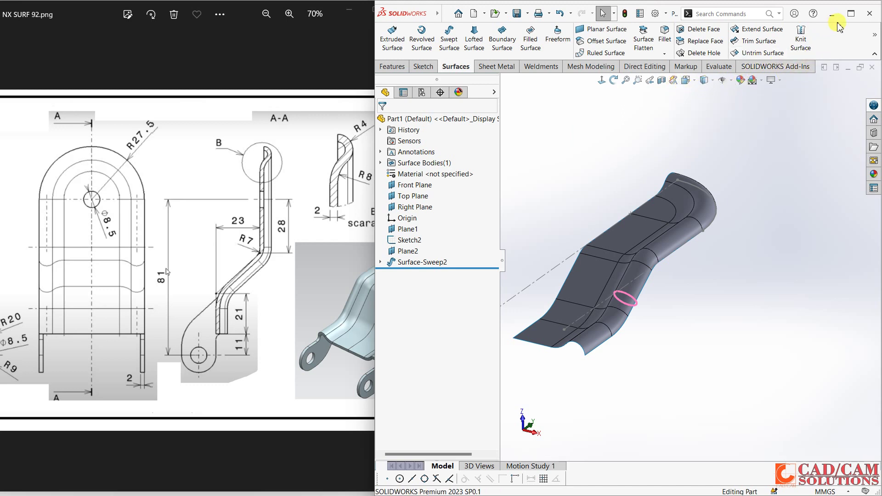
{"action": "left_click", "coordinate": [869, 34]}
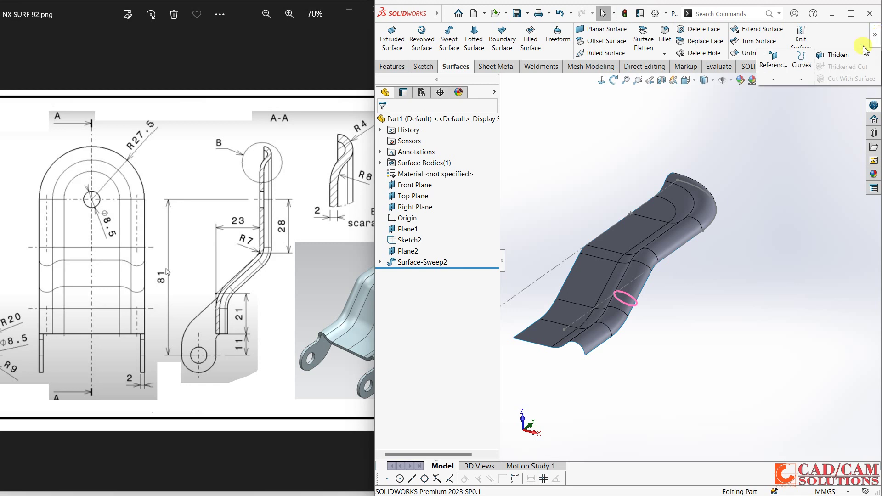
{"action": "left_click", "coordinate": [839, 56]}
{"action": "left_click", "coordinate": [614, 220]}
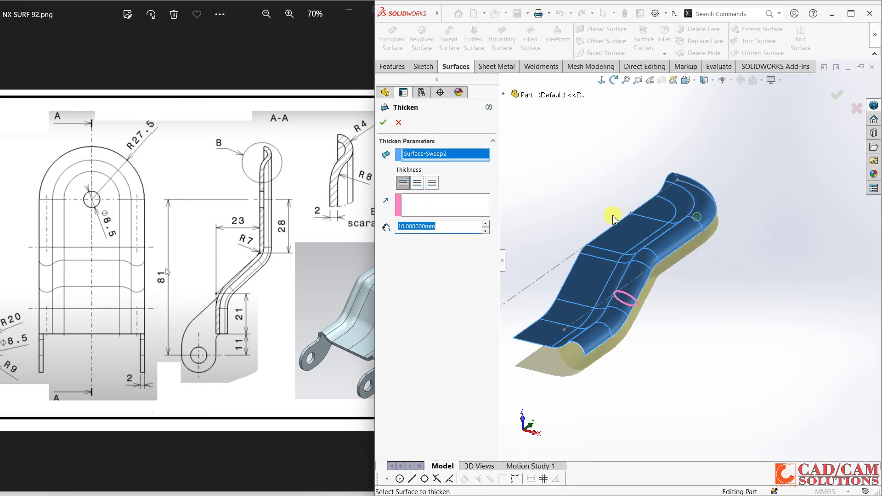
{"action": "type", "text": "2"}
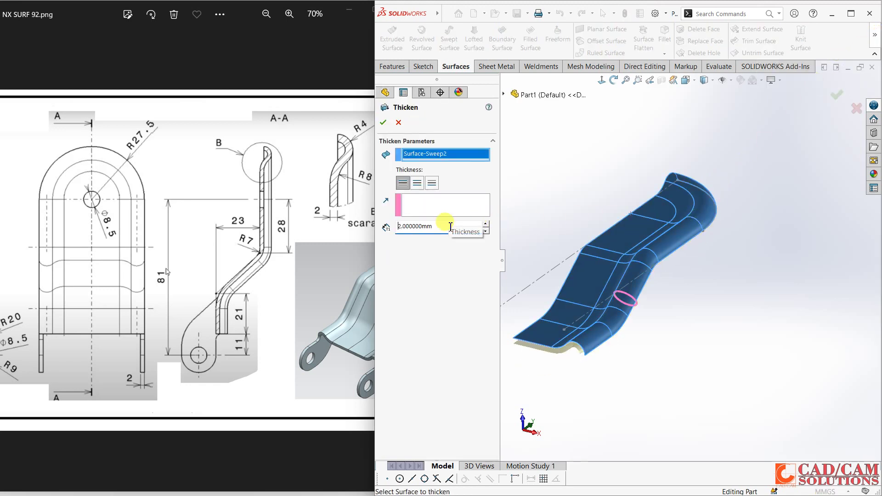
{"action": "left_click", "coordinate": [383, 123]}
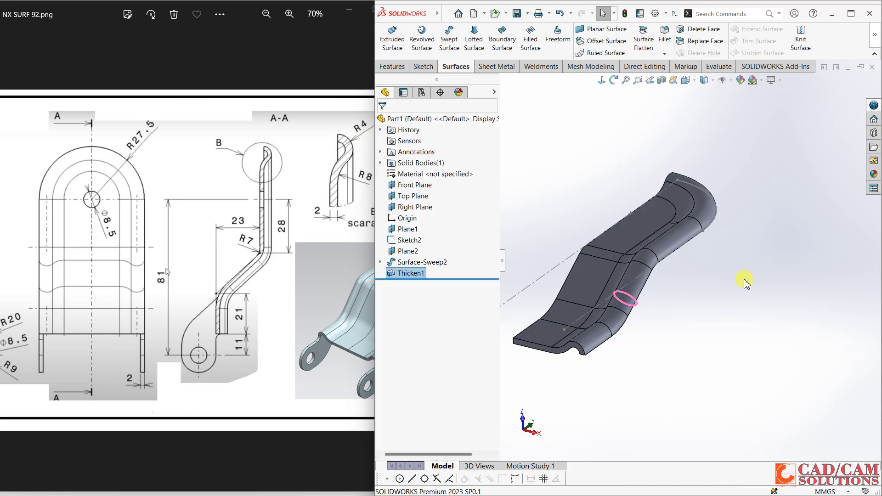
Step: Show the reference planes again and orbit to inspect the thickened body from several angles
{"action": "mouse_move", "coordinate": [726, 318]}
{"action": "middle_mouse_down"}
{"action": "mouse_move", "coordinate": [706, 299]}
{"action": "mouse_move", "coordinate": [577, 238]}
{"action": "mouse_move", "coordinate": [739, 240]}
{"action": "mouse_move", "coordinate": [823, 253]}
{"action": "mouse_move", "coordinate": [817, 227]}
{"action": "mouse_move", "coordinate": [793, 270]}
{"action": "middle_mouse_up"}
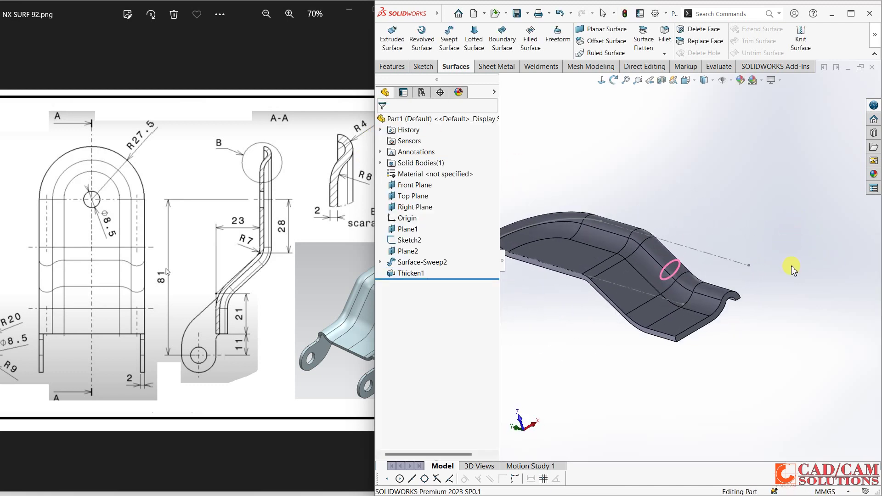
{"action": "left_click", "coordinate": [731, 80]}
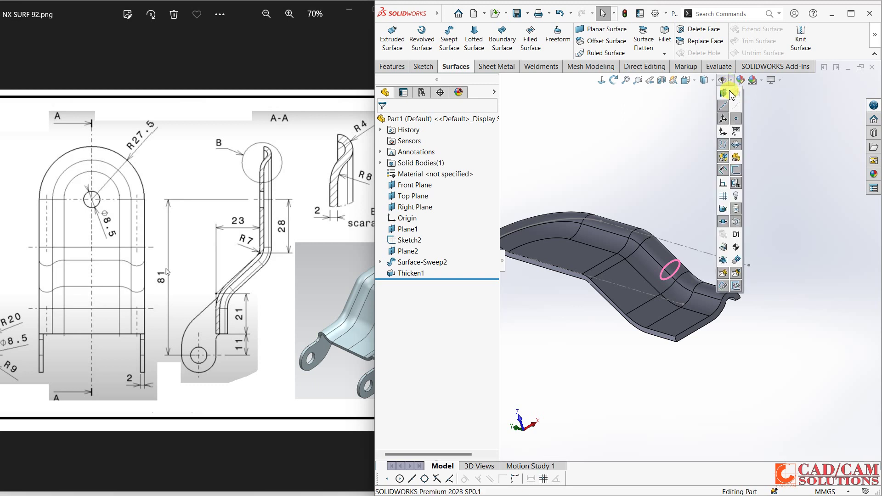
{"action": "left_click", "coordinate": [809, 266]}
{"action": "mouse_move", "coordinate": [810, 275]}
{"action": "middle_mouse_down"}
{"action": "mouse_move", "coordinate": [799, 286]}
{"action": "mouse_move", "coordinate": [813, 291]}
{"action": "middle_mouse_up"}
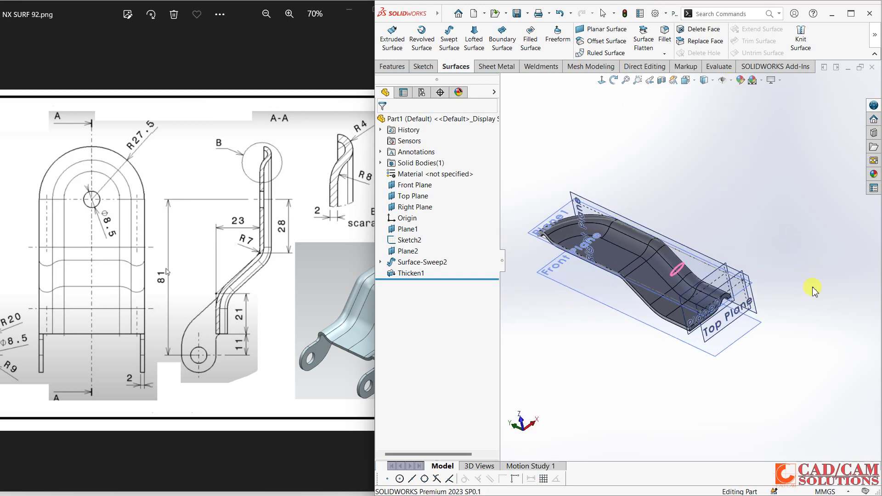
{"action": "mouse_move", "coordinate": [696, 332]}
{"action": "middle_mouse_down"}
{"action": "mouse_move", "coordinate": [667, 334]}
{"action": "mouse_move", "coordinate": [640, 367]}
{"action": "mouse_move", "coordinate": [536, 317]}
{"action": "mouse_move", "coordinate": [553, 364]}
{"action": "middle_mouse_up"}
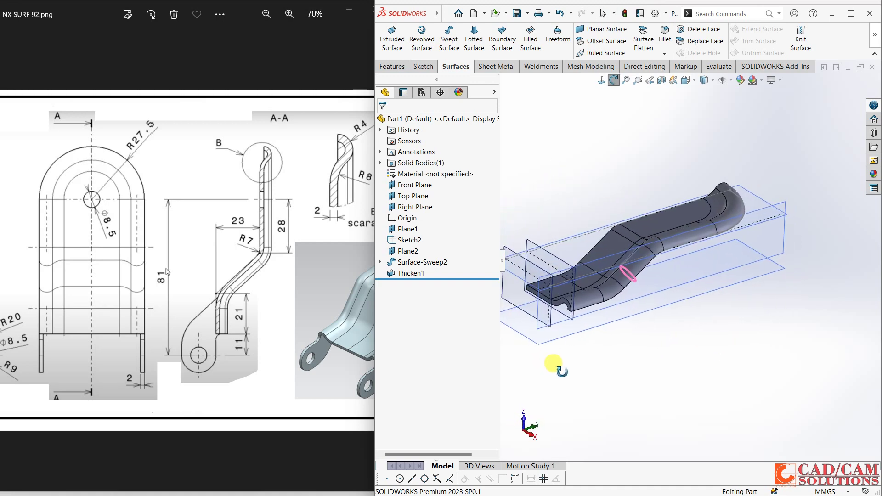
{"action": "key", "text": "ctrl+1"}
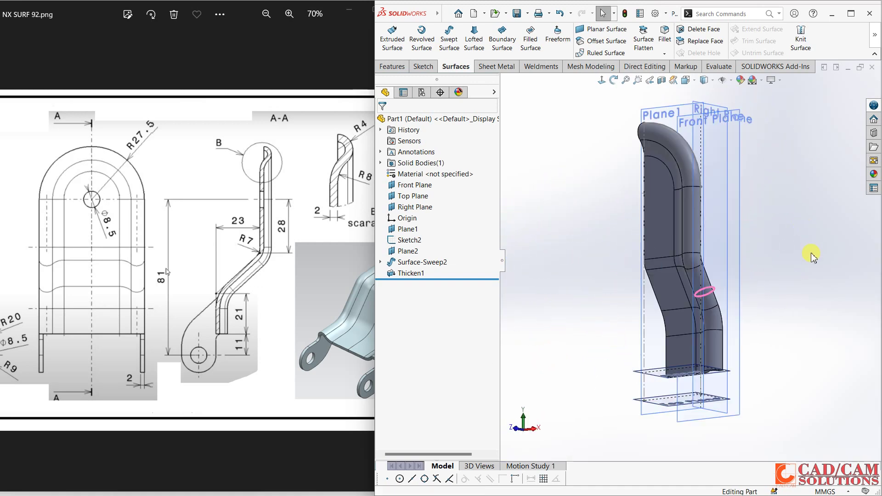
{"action": "mouse_move", "coordinate": [813, 258]}
{"action": "middle_mouse_down"}
{"action": "mouse_move", "coordinate": [764, 109]}
{"action": "mouse_move", "coordinate": [705, 252]}
{"action": "mouse_move", "coordinate": [749, 276]}
{"action": "mouse_move", "coordinate": [744, 304]}
{"action": "mouse_move", "coordinate": [735, 233]}
{"action": "mouse_move", "coordinate": [751, 305]}
{"action": "middle_mouse_up"}
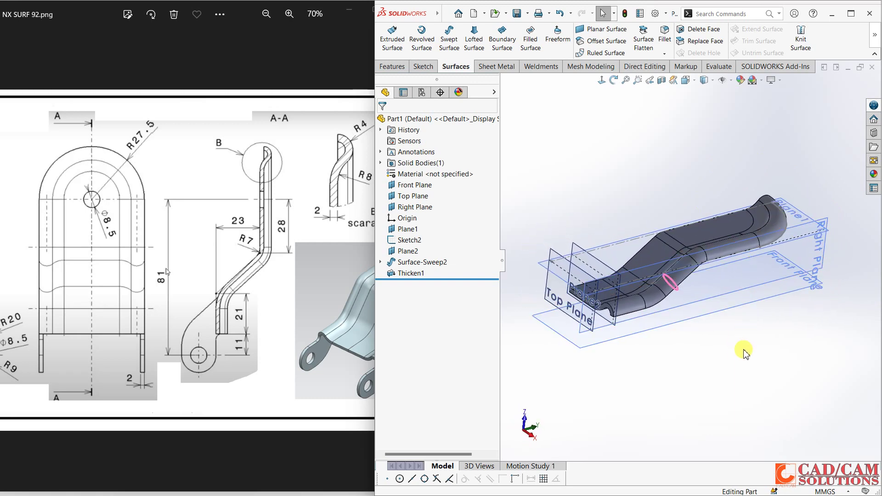
{"action": "mouse_move", "coordinate": [744, 350]}
{"action": "middle_mouse_down"}
{"action": "mouse_move", "coordinate": [794, 336]}
{"action": "mouse_move", "coordinate": [823, 344]}
{"action": "mouse_move", "coordinate": [808, 376]}
{"action": "mouse_move", "coordinate": [817, 374]}
{"action": "mouse_move", "coordinate": [813, 363]}
{"action": "middle_mouse_up"}
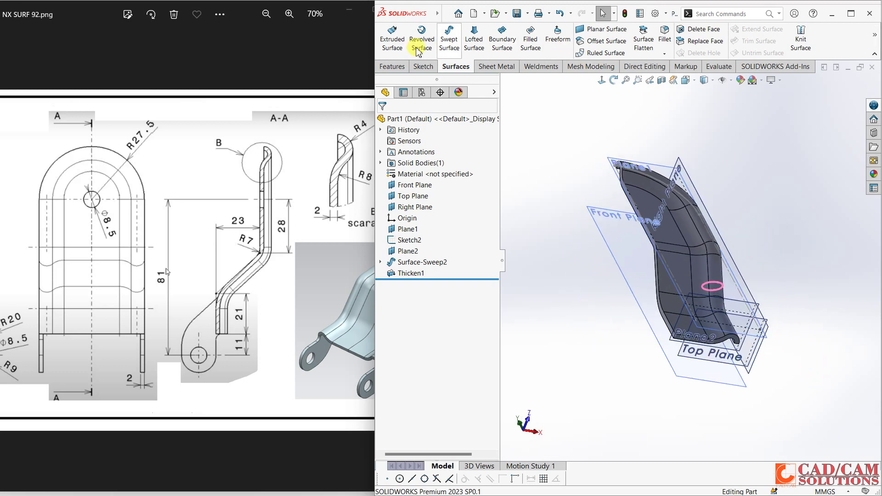
{"action": "left_click", "coordinate": [400, 66]}
Step: Mirror the Thicken1 body across its flat side face to create Mirror1
{"action": "left_click", "coordinate": [787, 53]}
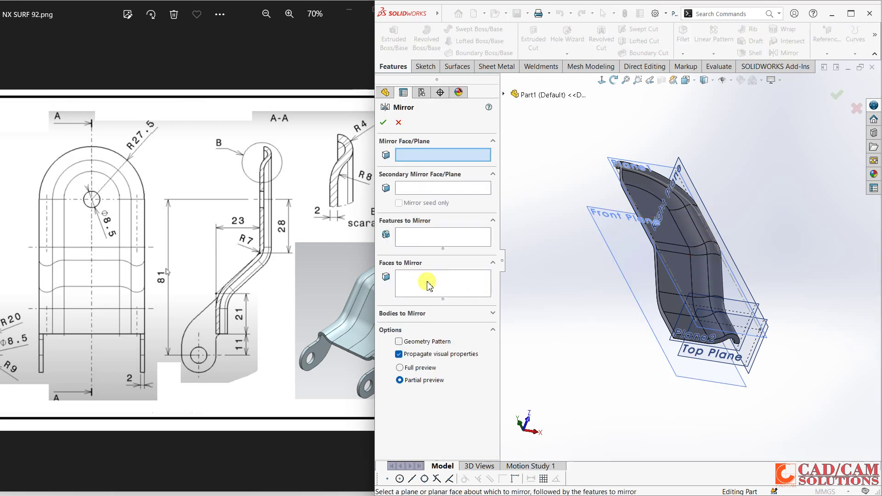
{"action": "left_click", "coordinate": [432, 242]}
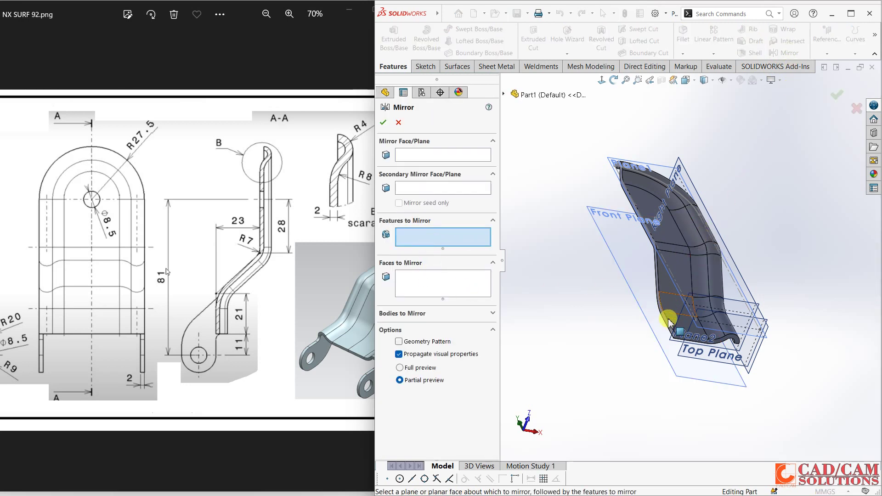
{"action": "left_click", "coordinate": [423, 315]}
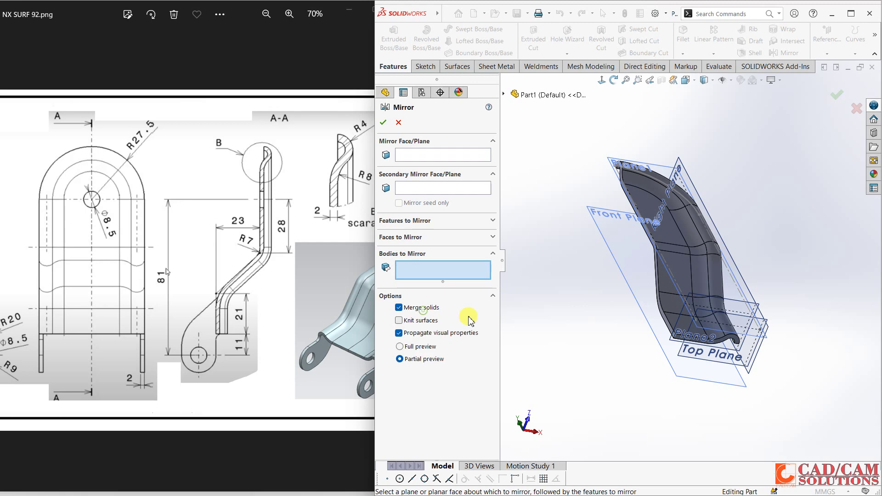
{"action": "left_click", "coordinate": [660, 286]}
{"action": "left_click", "coordinate": [419, 158]}
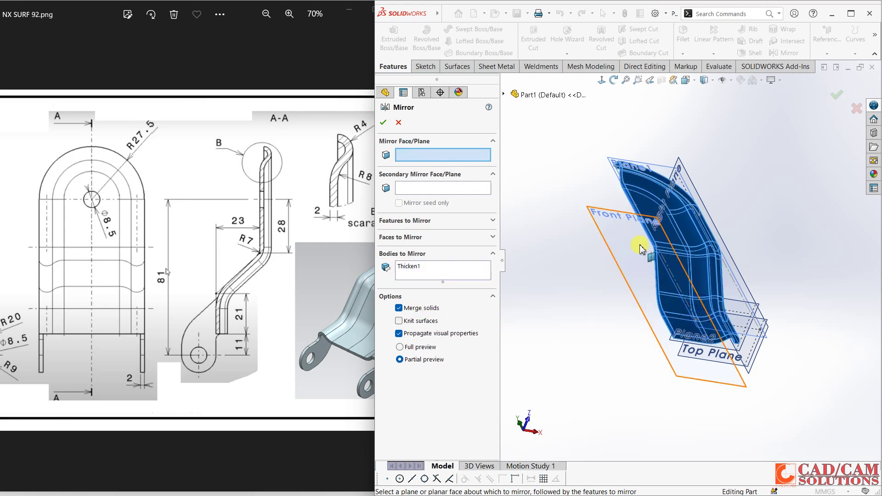
{"action": "left_click", "coordinate": [650, 237]}
{"action": "scroll", "coordinate": [652, 212], "scroll_direction": "down", "scroll_amount": 6}
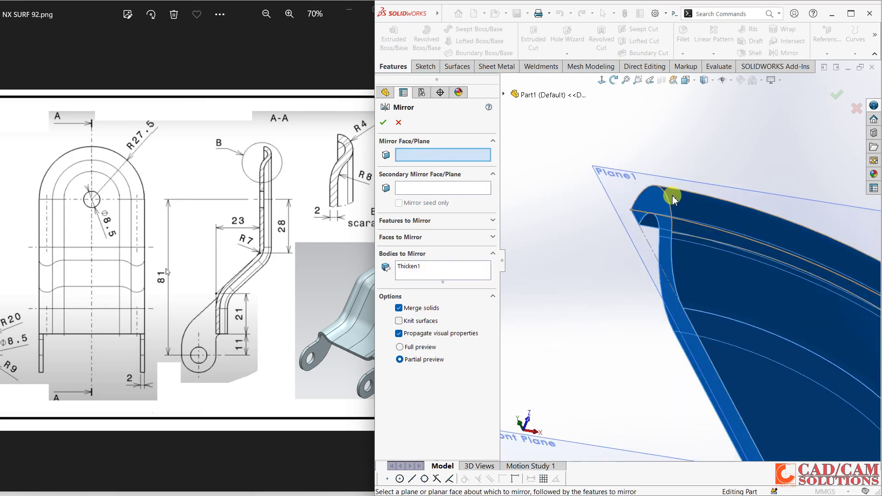
{"action": "left_click", "coordinate": [655, 203]}
{"action": "scroll", "coordinate": [611, 246], "scroll_direction": "up", "scroll_amount": 3}
{"action": "scroll", "coordinate": [611, 246], "scroll_direction": "up", "scroll_amount": 3}
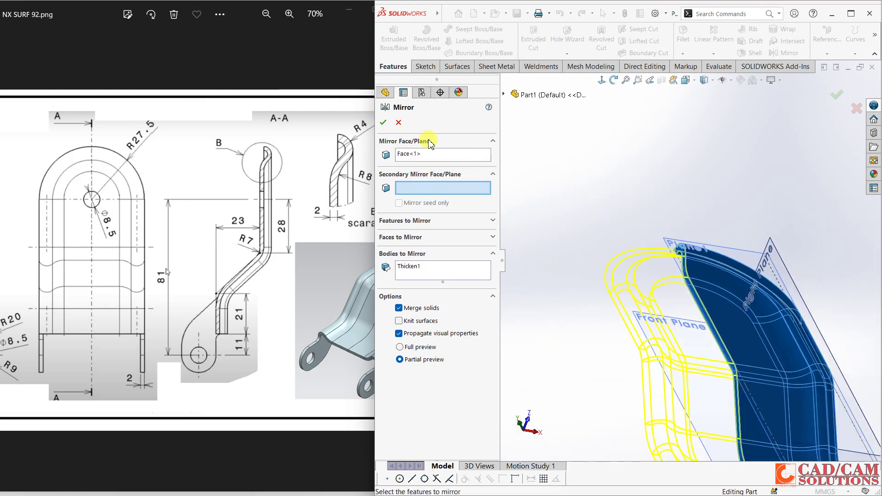
{"action": "left_click", "coordinate": [389, 122]}
{"action": "mouse_move", "coordinate": [586, 188]}
{"action": "middle_mouse_down"}
{"action": "mouse_move", "coordinate": [642, 192]}
{"action": "mouse_move", "coordinate": [641, 124]}
{"action": "mouse_move", "coordinate": [609, 159]}
{"action": "mouse_move", "coordinate": [616, 170]}
{"action": "mouse_move", "coordinate": [788, 359]}
{"action": "middle_mouse_up"}
{"action": "left_click", "coordinate": [789, 360]}
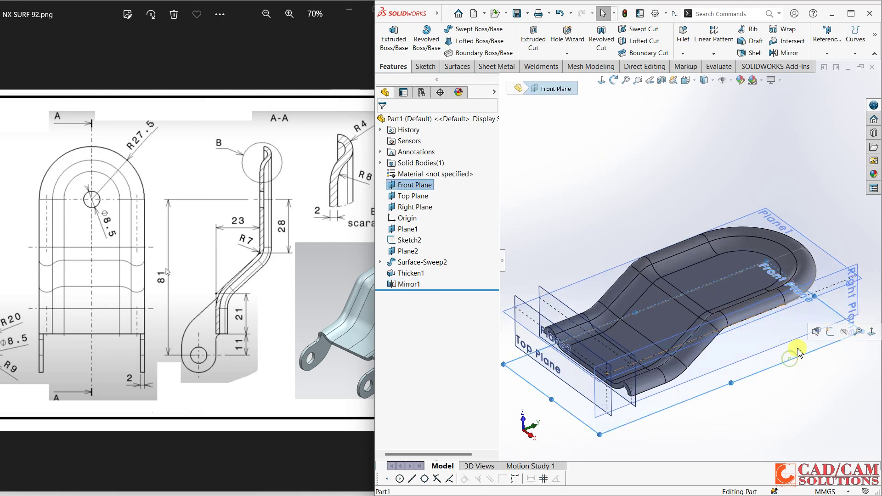
Step: Sketch a circle on the Front Plane at the top arc's centre, dimensioned Ø8.5
{"action": "left_click", "coordinate": [830, 331]}
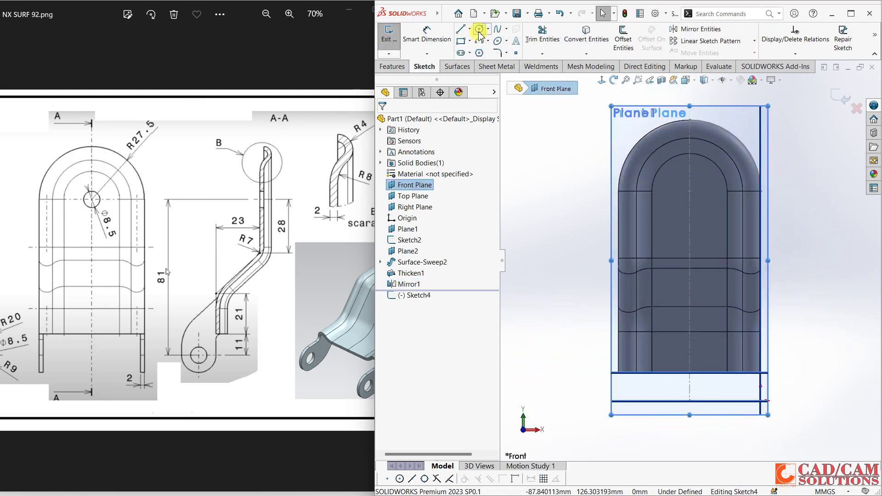
{"action": "left_click", "coordinate": [479, 30]}
{"action": "left_click", "coordinate": [689, 190]}
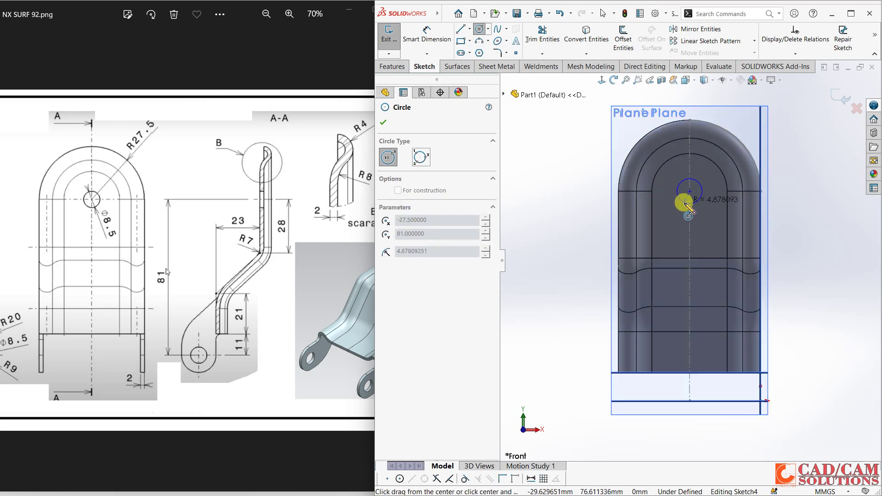
{"action": "left_click", "coordinate": [686, 205]}
{"action": "left_click", "coordinate": [427, 35]}
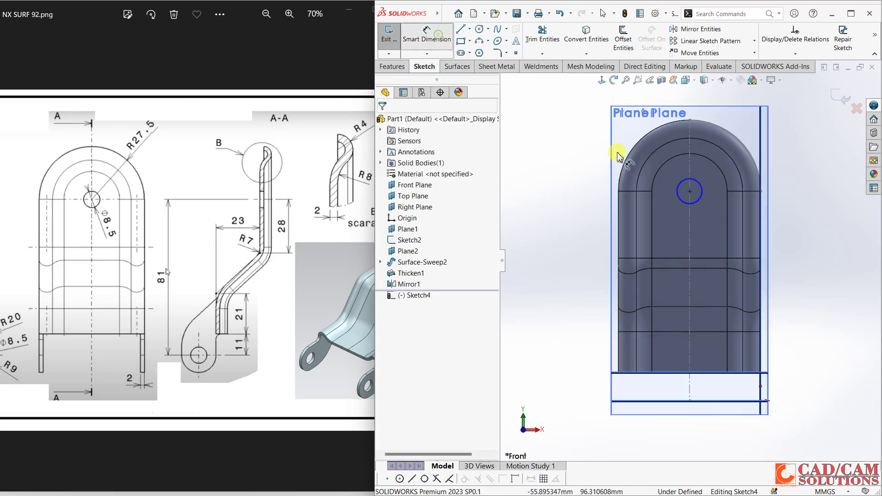
{"action": "left_click", "coordinate": [694, 181]}
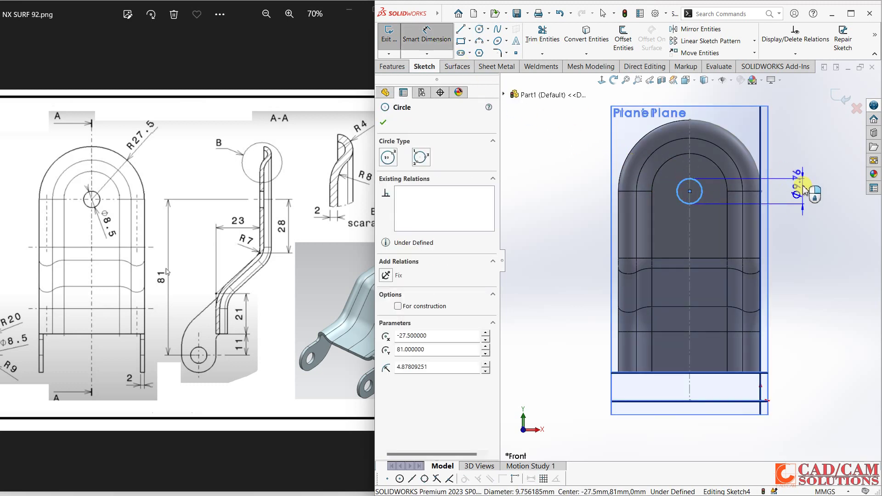
{"action": "left_click", "coordinate": [813, 216]}
{"action": "type", "text": "8.5"}
{"action": "key", "text": "Return"}
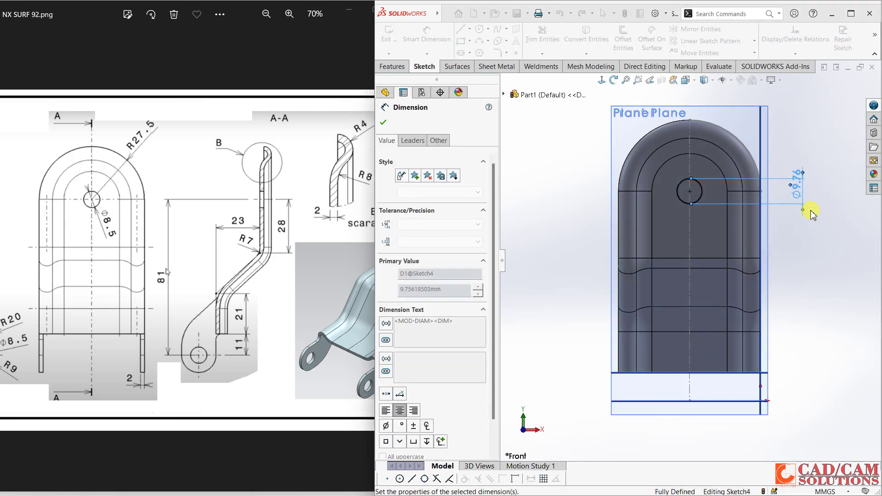
{"action": "left_click", "coordinate": [831, 91]}
Step: Extrude-cut the circle through the bracket's rounded top as Cut-Extrude1
{"action": "right_click_drag", "start_coordinate": [835, 305], "coordinate": [814, 289]}
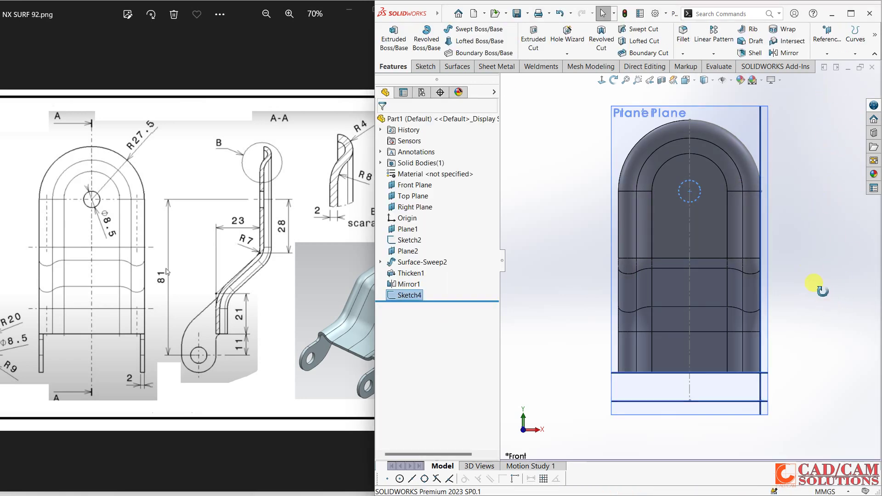
{"action": "left_click", "coordinate": [527, 46]}
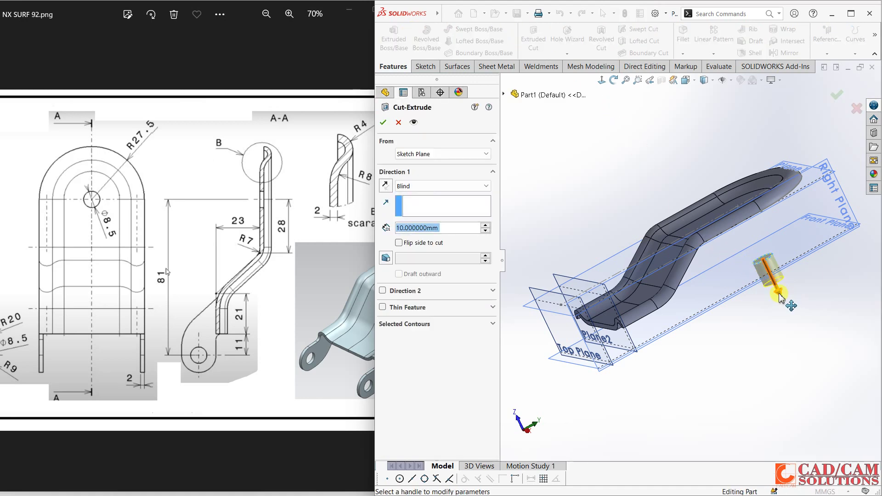
{"action": "left_click_drag", "start_coordinate": [779, 298], "coordinate": [790, 91]}
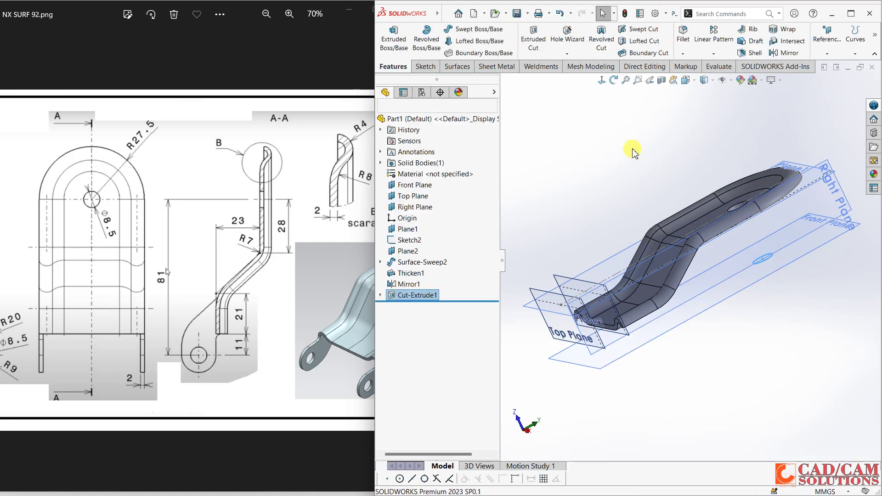
{"action": "mouse_move", "coordinate": [630, 147]}
{"action": "middle_mouse_down"}
{"action": "mouse_move", "coordinate": [692, 115]}
{"action": "mouse_move", "coordinate": [849, 215]}
{"action": "middle_mouse_up"}
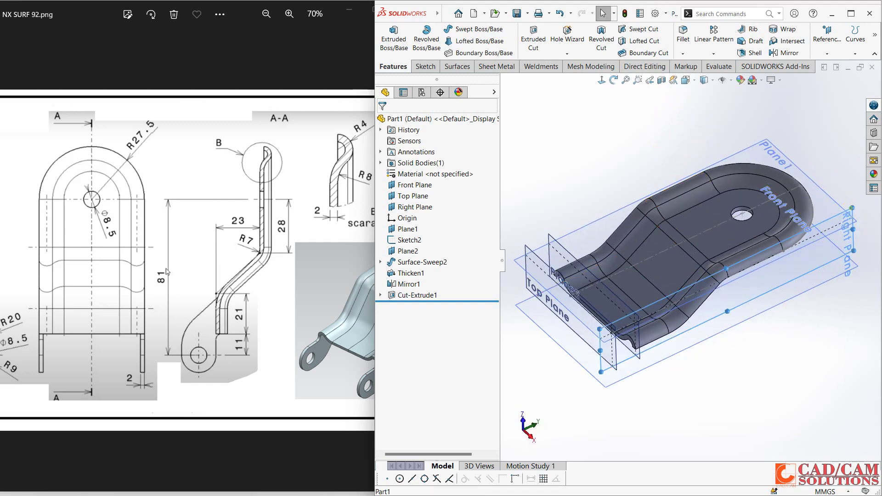
Step: Start a new sketch on the Right Plane, viewed normal to it
{"action": "left_click", "coordinate": [850, 214]}
{"action": "key", "text": "ctrl+8"}
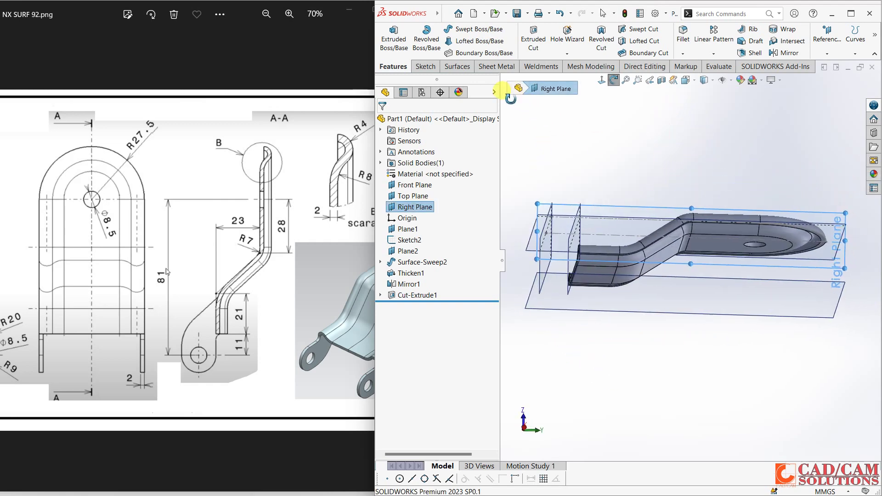
{"action": "left_click", "coordinate": [426, 67]}
{"action": "left_click", "coordinate": [396, 40]}
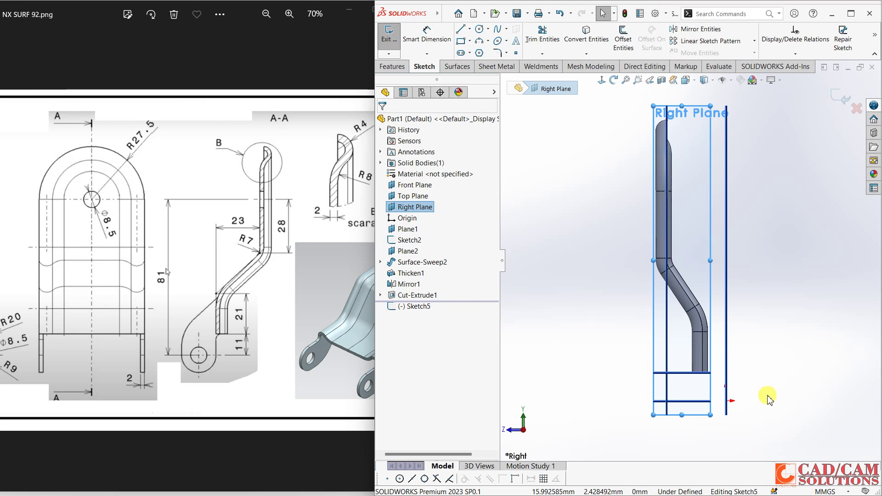
Step: Shift the reference drawing window to reveal the lug eye side view
{"action": "mouse_move", "coordinate": [99, 15]}
{"action": "left_mouse_down"}
{"action": "mouse_move", "coordinate": [174, 15]}
{"action": "mouse_move", "coordinate": [137, 16]}
{"action": "left_mouse_up"}
{"action": "left_click_drag", "start_coordinate": [109, 133], "coordinate": [182, 133]}
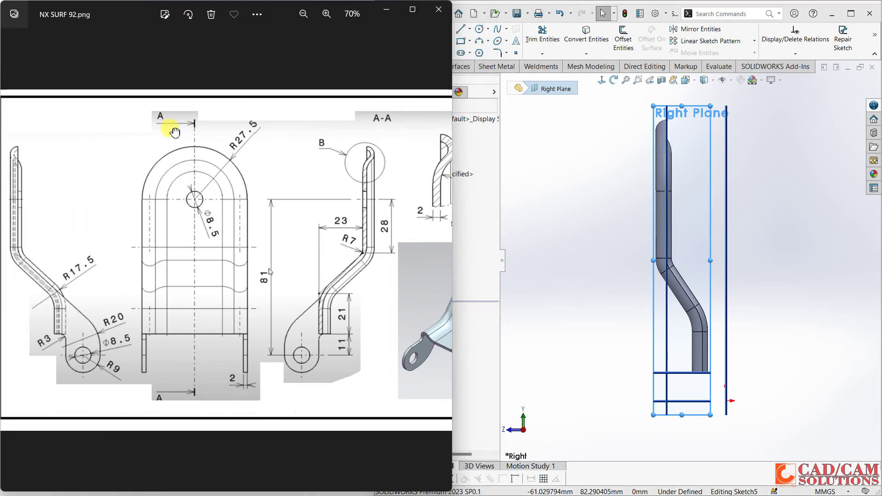
{"action": "left_click", "coordinate": [645, 15]}
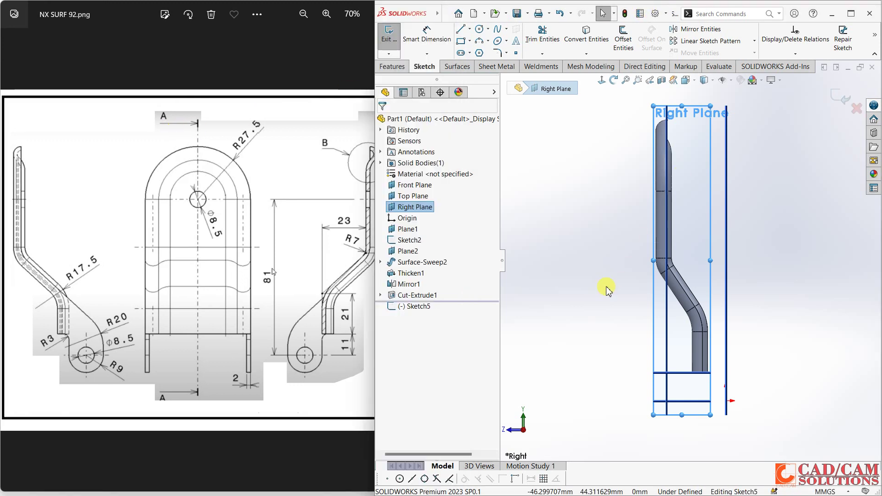
Step: Hide the reference planes from the SOLIDWORKS view
{"action": "left_click", "coordinate": [604, 289]}
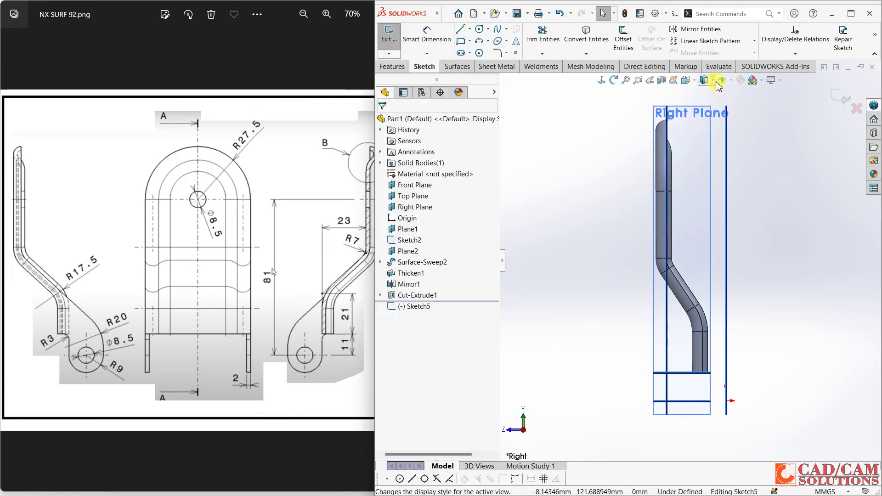
{"action": "left_click", "coordinate": [732, 82]}
{"action": "left_click", "coordinate": [731, 209]}
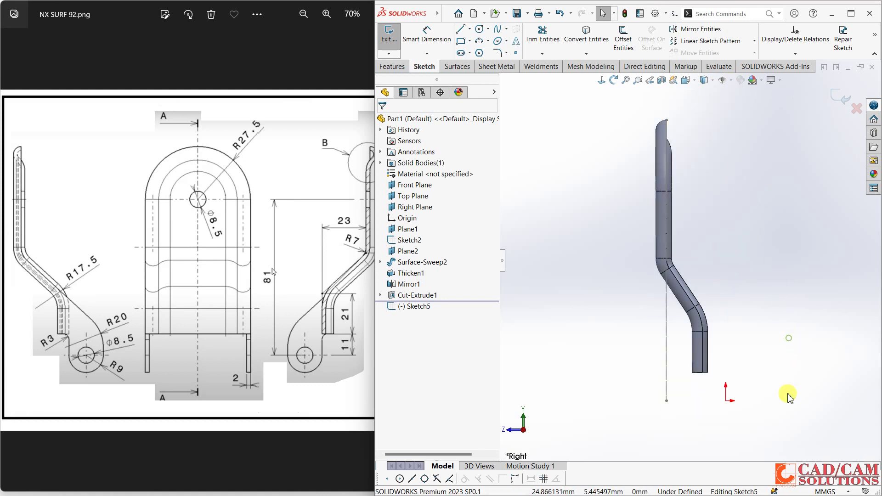
{"action": "scroll", "coordinate": [774, 421], "scroll_direction": "down", "scroll_amount": 1}
{"action": "scroll", "coordinate": [774, 421], "scroll_direction": "down", "scroll_amount": 1}
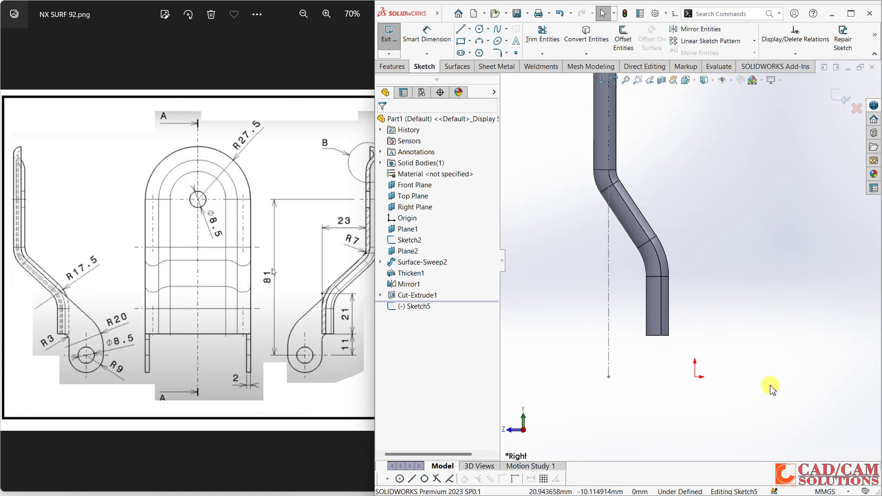
Step: Draw the lug eye circle below the bracket's lower leg
{"action": "left_click", "coordinate": [480, 30]}
{"action": "scroll", "coordinate": [664, 381], "scroll_direction": "up", "scroll_amount": 2}
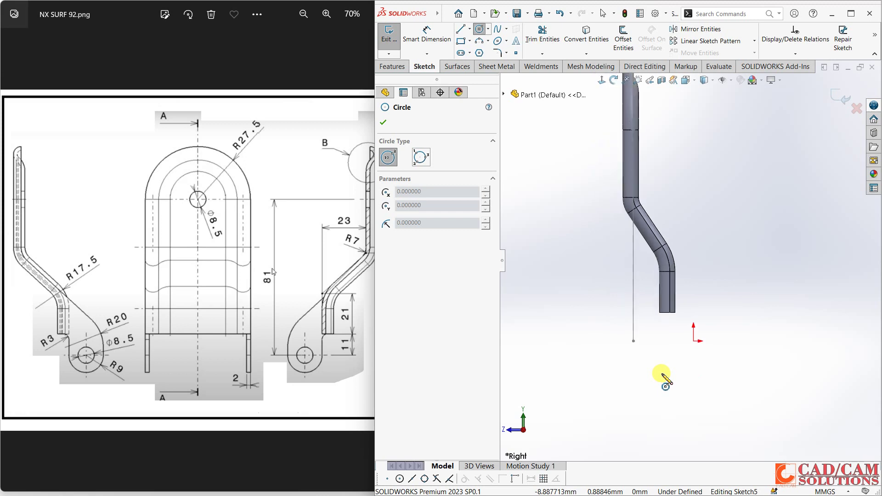
{"action": "scroll", "coordinate": [725, 256], "scroll_direction": "down", "scroll_amount": 1}
{"action": "scroll", "coordinate": [701, 352], "scroll_direction": "up", "scroll_amount": 1}
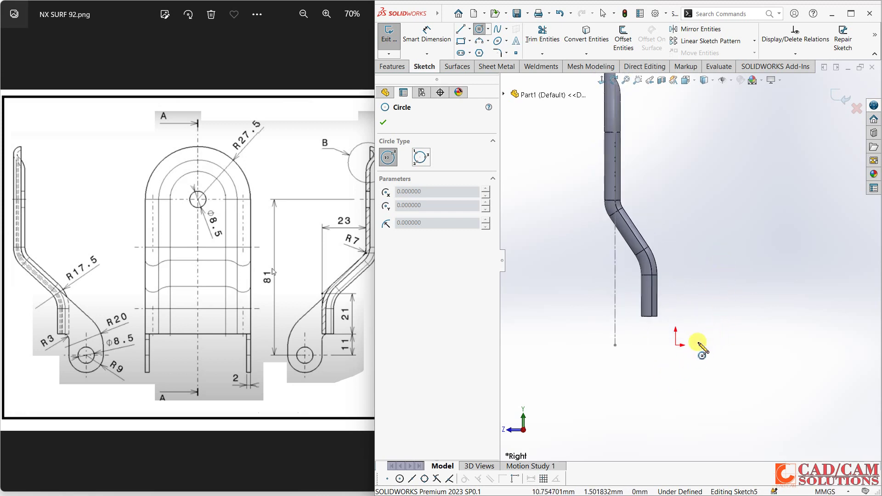
{"action": "left_click", "coordinate": [693, 346]}
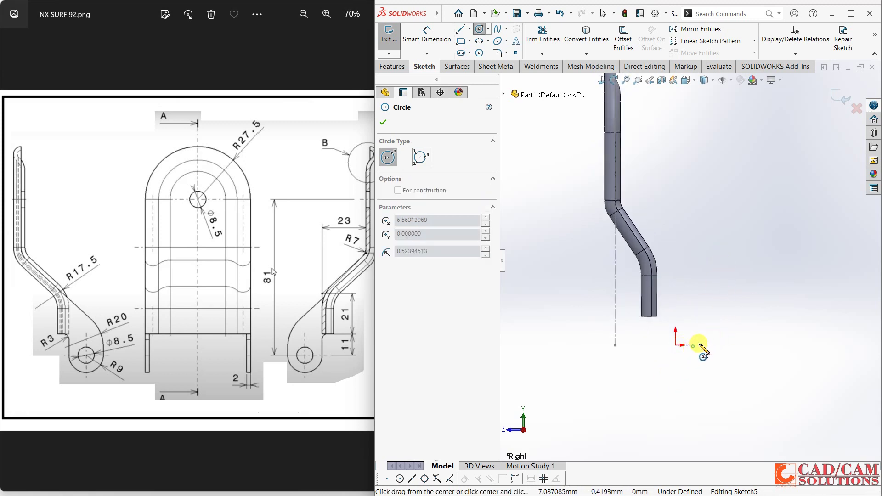
{"action": "left_click", "coordinate": [707, 330]}
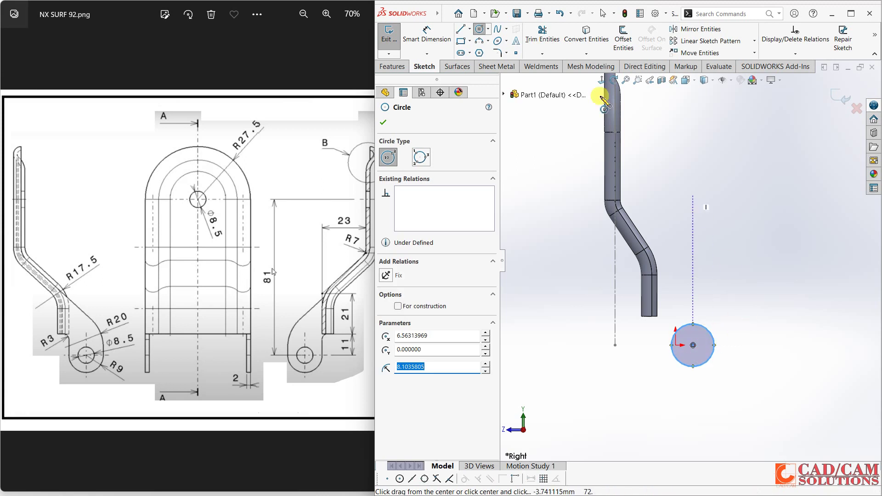
Step: Give the lug eye circle an 18 mm diameter dimension
{"action": "left_click", "coordinate": [427, 35]}
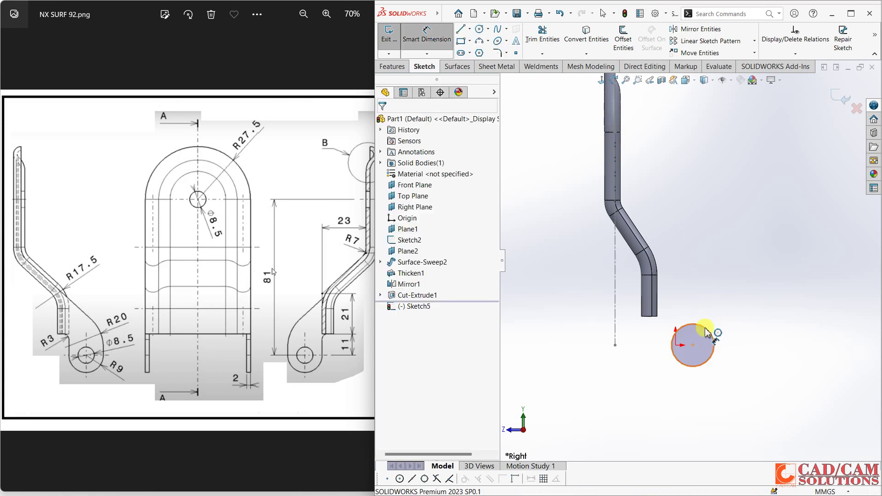
{"action": "left_click", "coordinate": [708, 326]}
{"action": "left_click", "coordinate": [759, 334]}
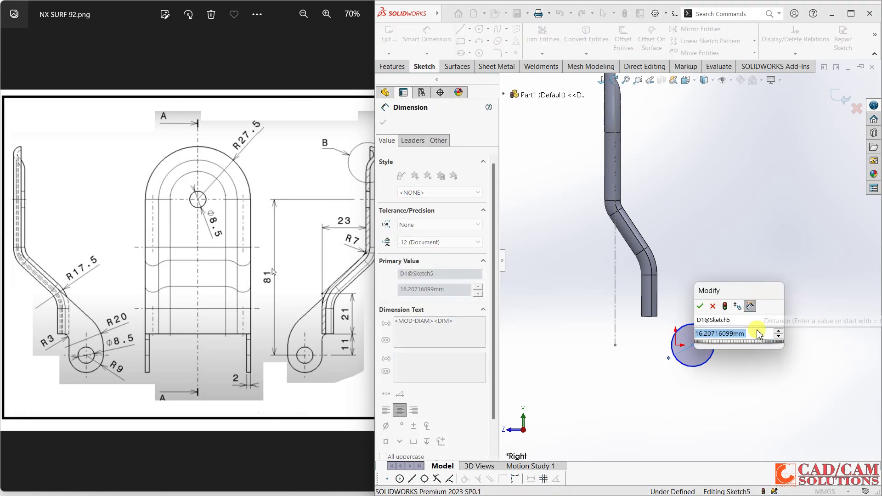
{"action": "type", "text": "18"}
{"action": "key", "text": "Return"}
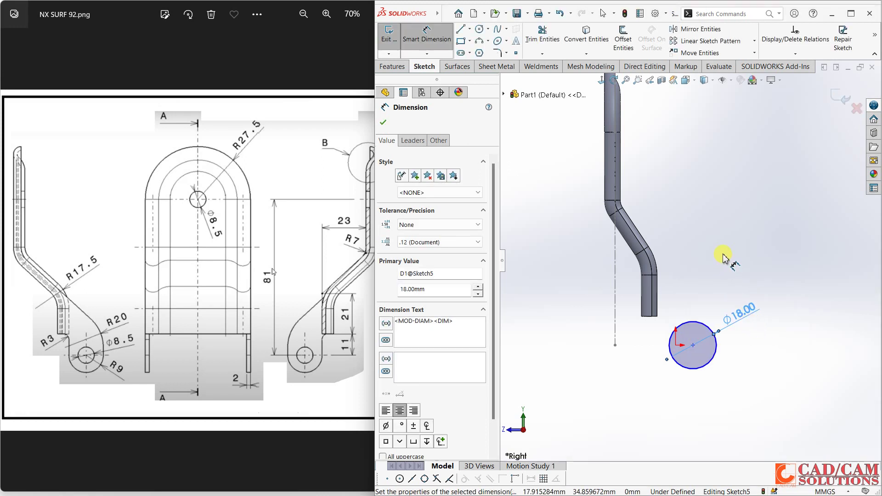
{"action": "left_click", "coordinate": [723, 258]}
{"action": "left_click", "coordinate": [461, 30]}
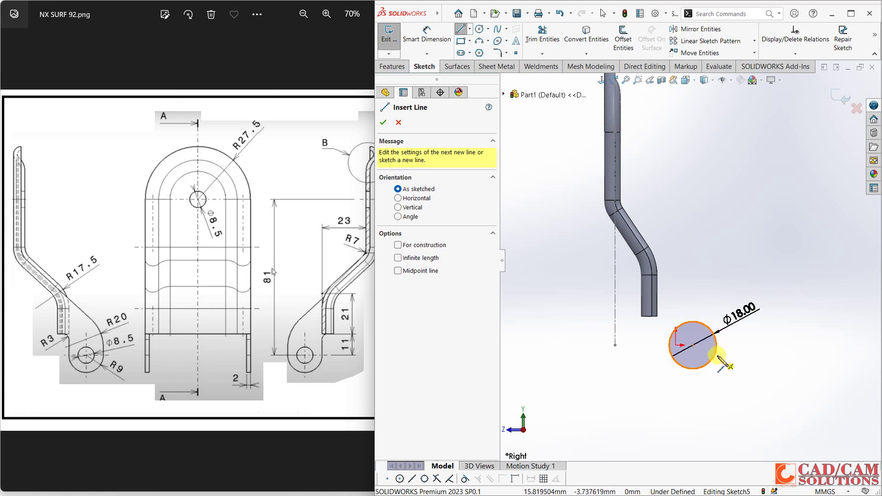
Step: Draw a vertical line up from the circle's right quadrant
{"action": "left_click", "coordinate": [716, 345]}
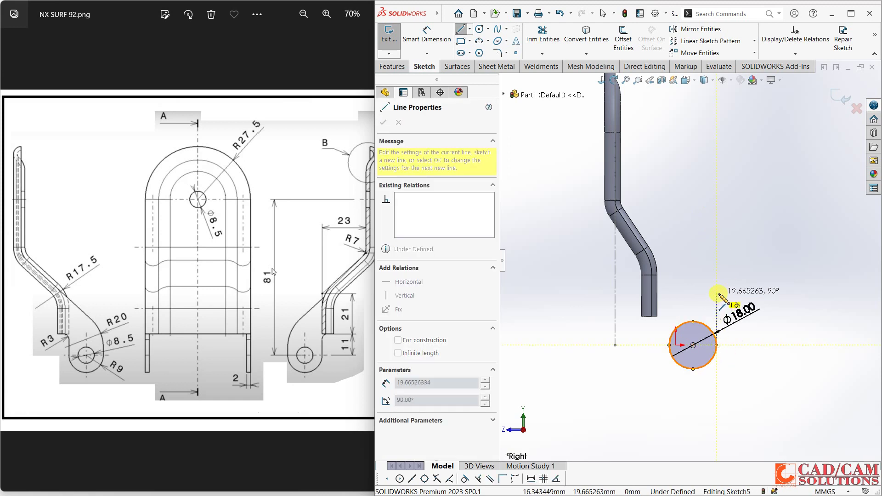
{"action": "left_click", "coordinate": [717, 293]}
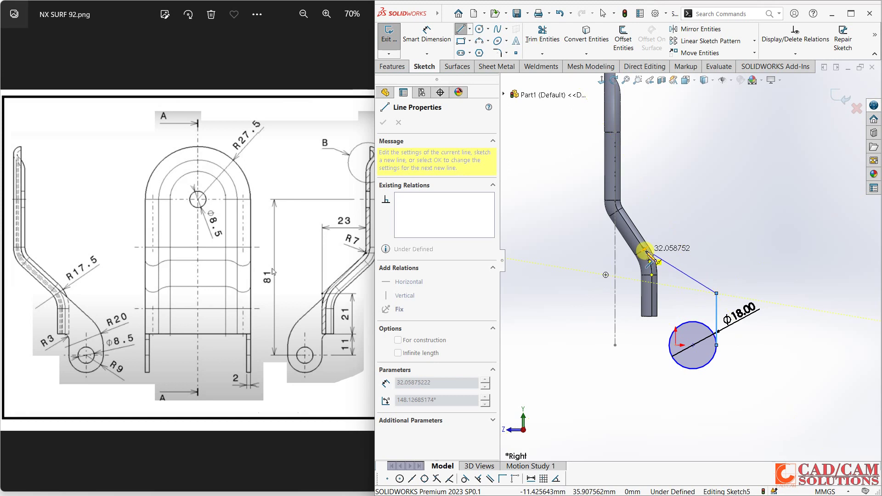
{"action": "scroll", "coordinate": [647, 253], "scroll_direction": "down", "scroll_amount": 4}
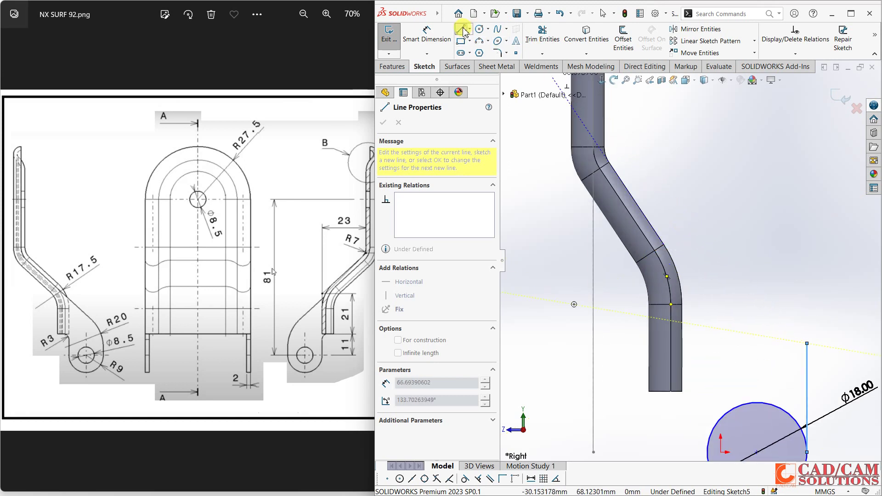
{"action": "left_click", "coordinate": [464, 30]}
Step: Convert the bend's arc edge and the straight edge below it into sketch entities
{"action": "left_click", "coordinate": [585, 40]}
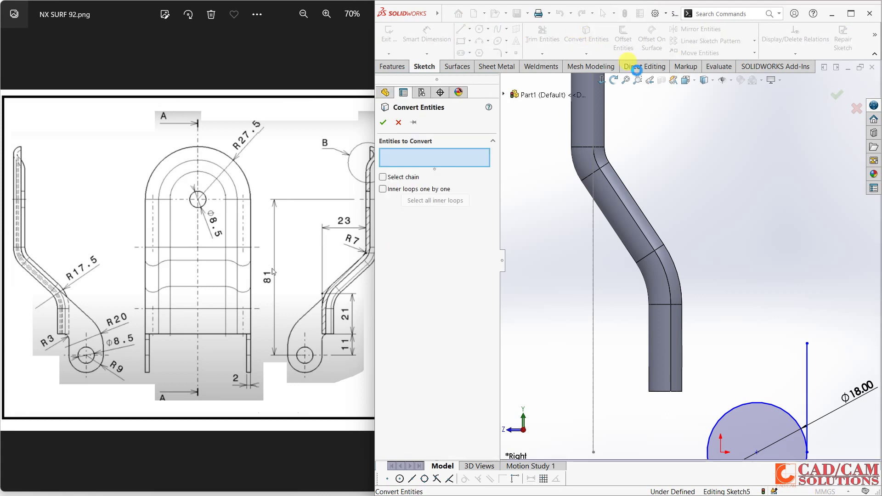
{"action": "left_click", "coordinate": [664, 270]}
{"action": "left_click", "coordinate": [670, 332]}
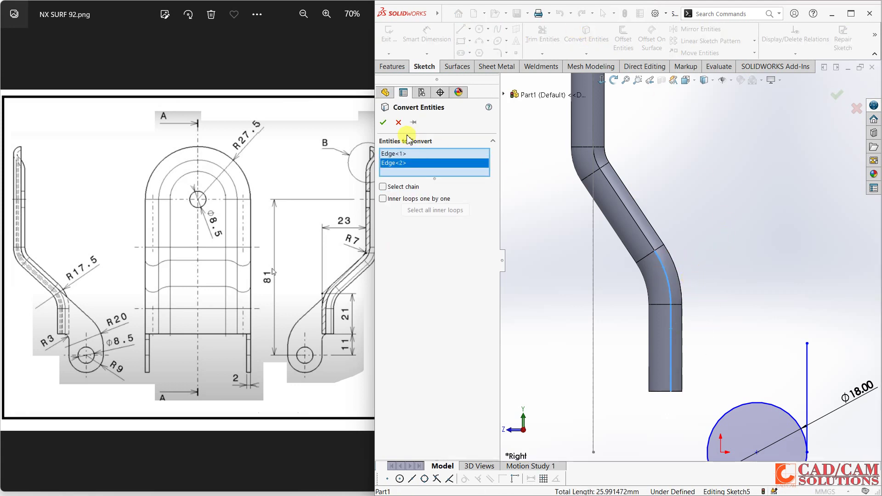
{"action": "left_click", "coordinate": [383, 122]}
Step: Draw an angled line from the vertical line to the bend's arc, made tangent to it
{"action": "left_click", "coordinate": [461, 29]}
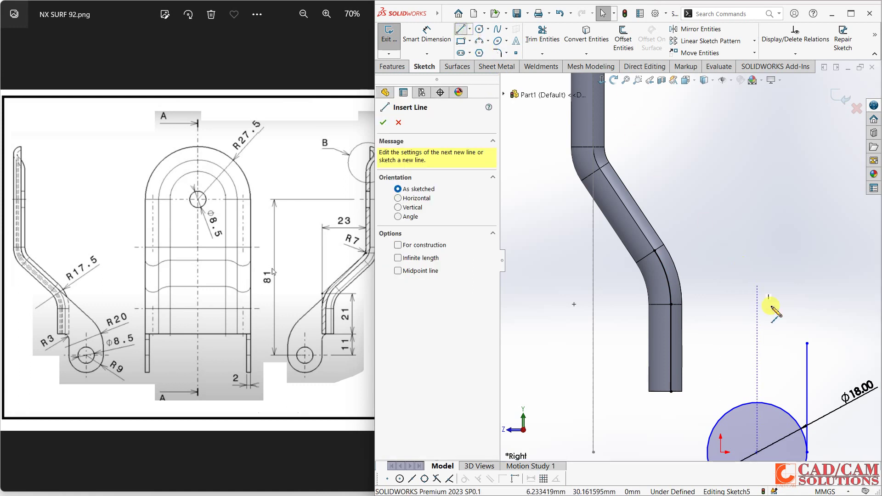
{"action": "left_click", "coordinate": [807, 344]}
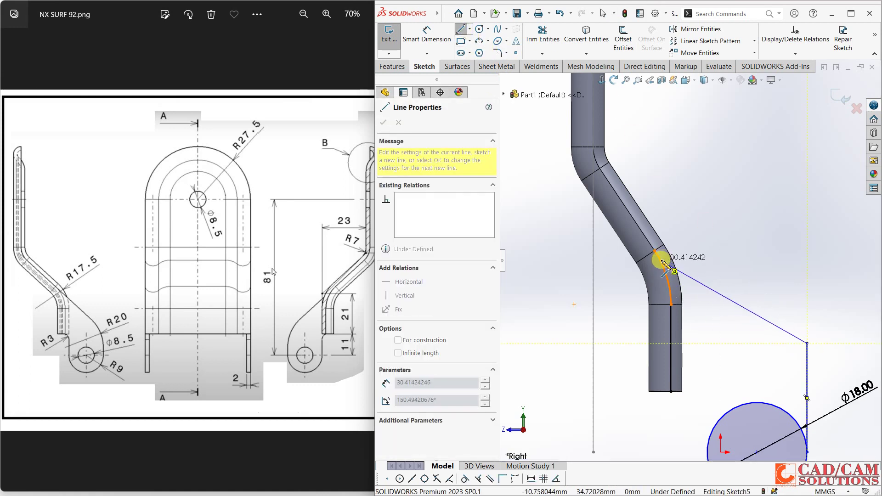
{"action": "left_click", "coordinate": [658, 256]}
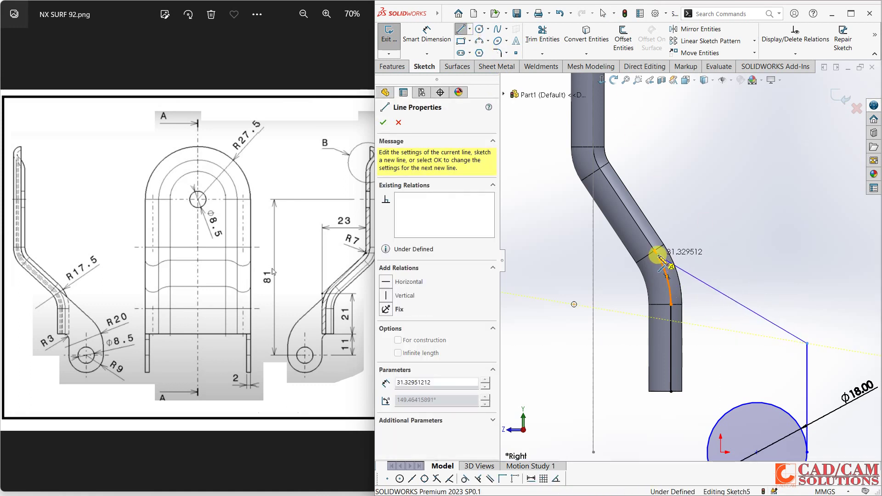
{"action": "right_click", "coordinate": [729, 232]}
{"action": "left_click", "coordinate": [745, 243]}
{"action": "key", "text": "Escape"}
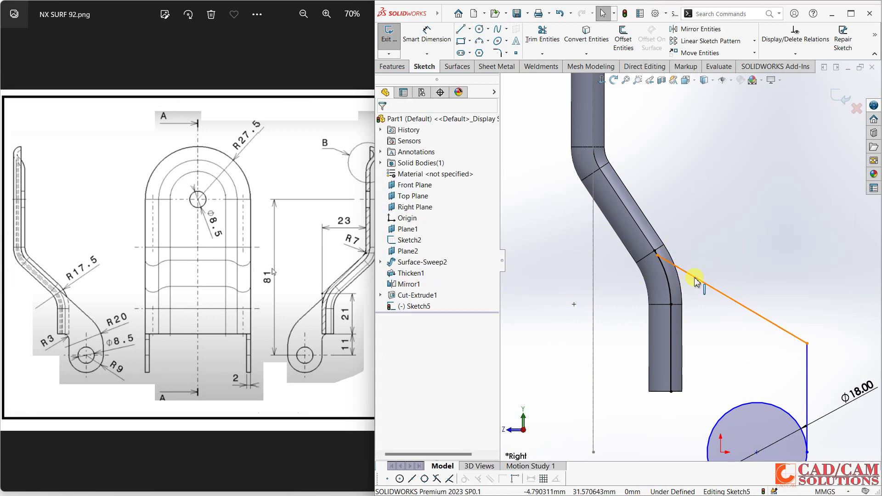
{"action": "left_click", "coordinate": [680, 270]}
{"action": "left_click", "coordinate": [671, 288], "text": "ctrl"}
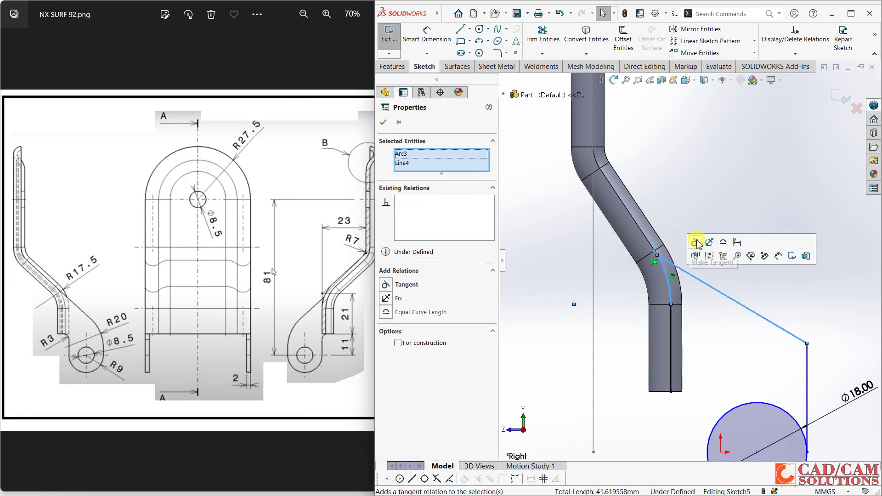
{"action": "left_click", "coordinate": [695, 242]}
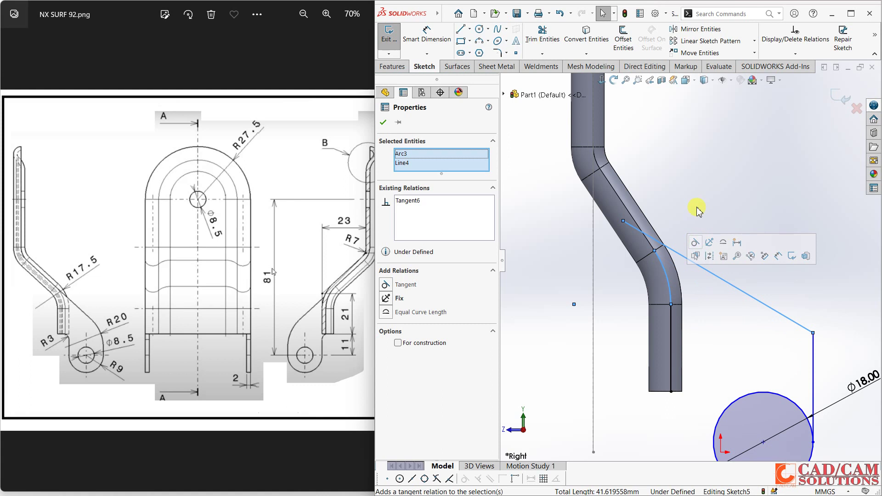
{"action": "left_click", "coordinate": [697, 208]}
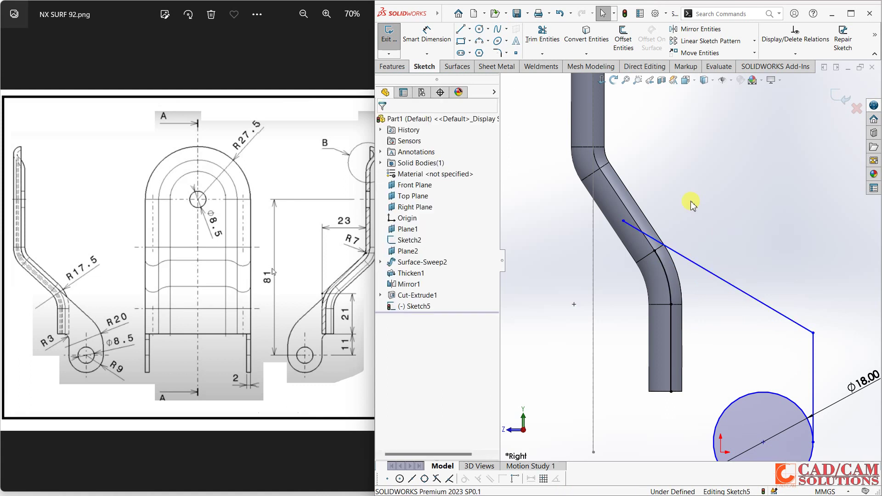
Step: Draw lines from the circle's left quadrant up and across to the leg's bottom corner
{"action": "scroll", "coordinate": [692, 205], "scroll_direction": "up", "scroll_amount": 3}
{"action": "scroll", "coordinate": [785, 396], "scroll_direction": "down", "scroll_amount": 2}
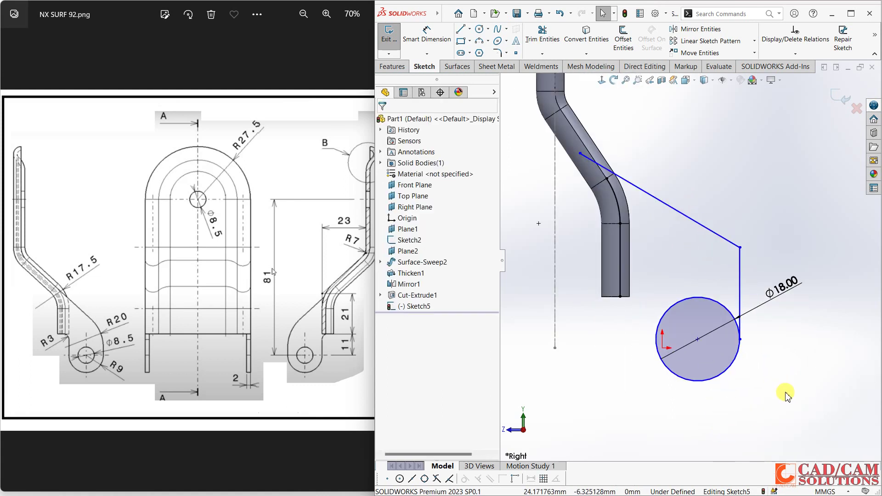
{"action": "left_click", "coordinate": [461, 30]}
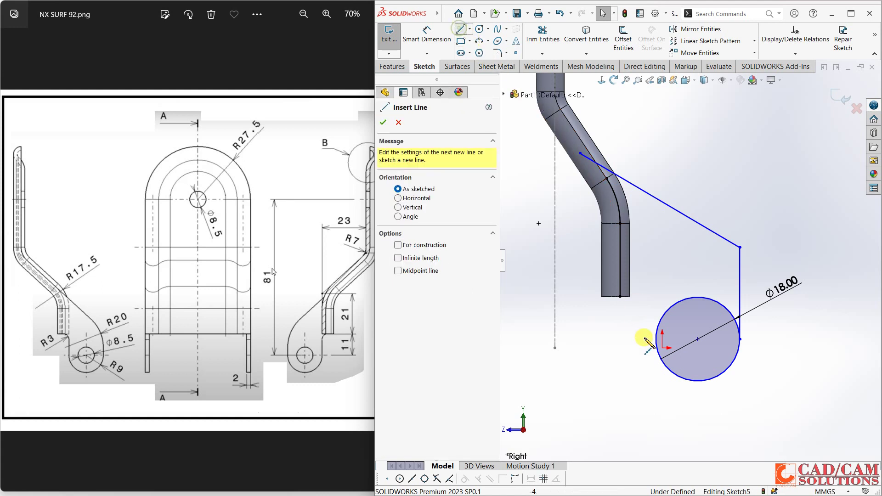
{"action": "left_click", "coordinate": [655, 340]}
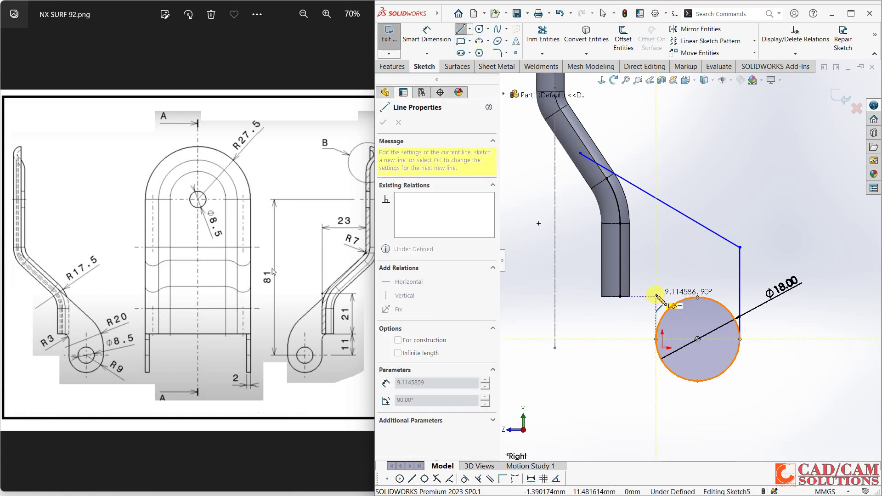
{"action": "left_click", "coordinate": [656, 297]}
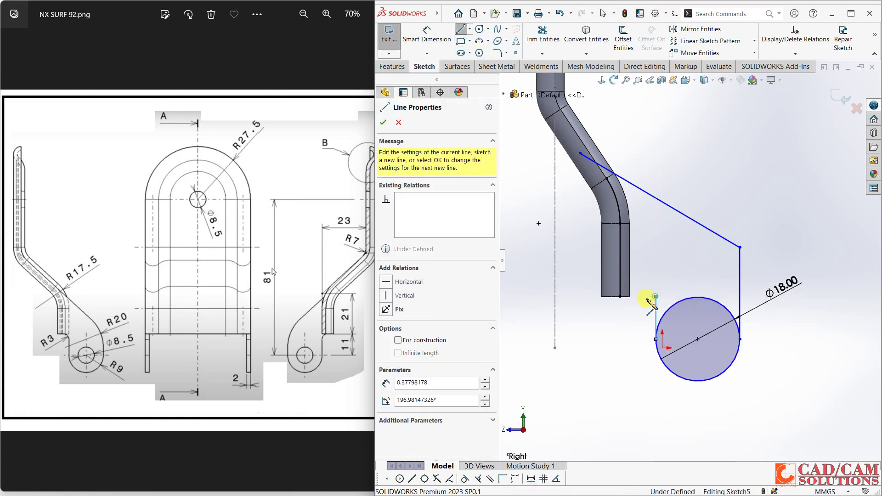
{"action": "double_click", "coordinate": [621, 297]}
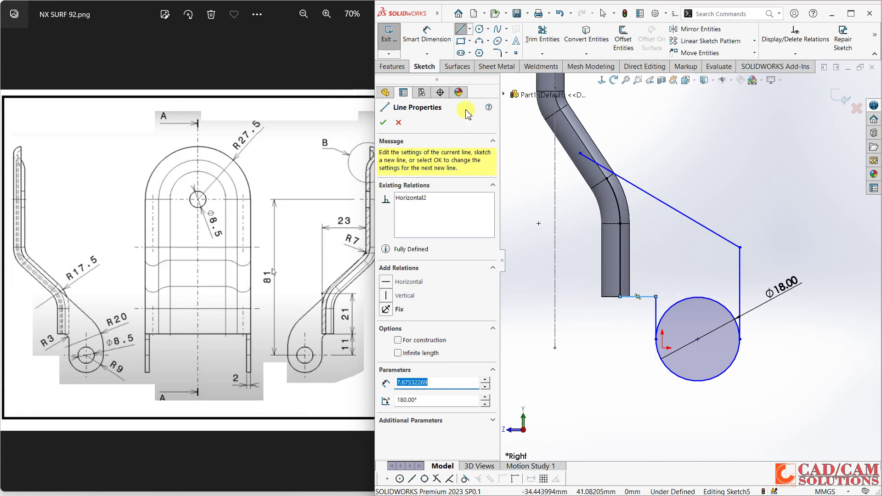
{"action": "left_click", "coordinate": [461, 30]}
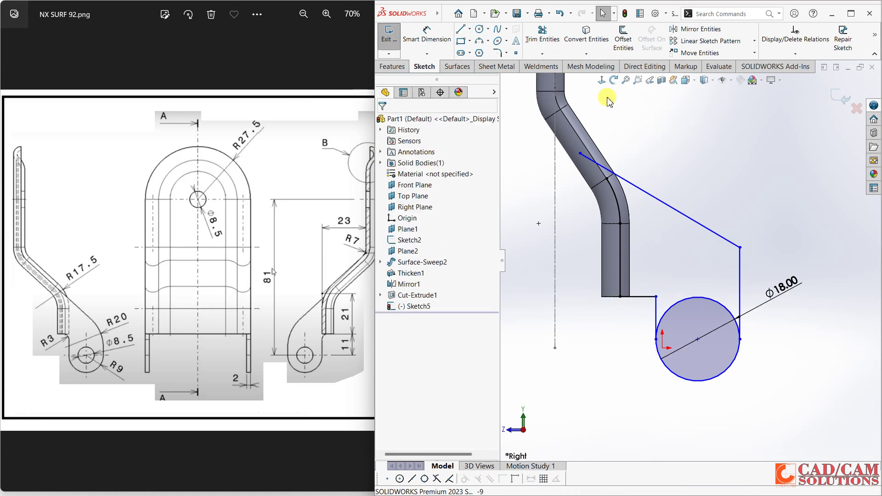
{"action": "left_click", "coordinate": [427, 34]}
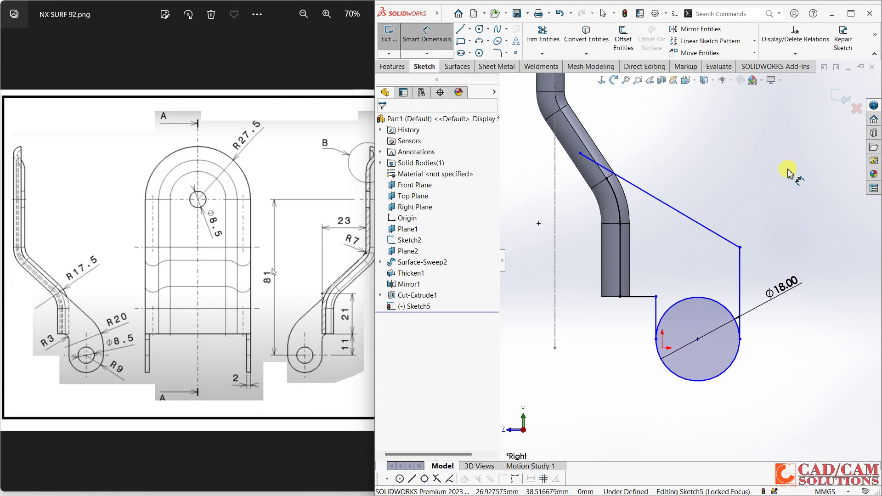
Step: Dimension the vertical line beside the circle to 11 mm
{"action": "left_click", "coordinate": [740, 289]}
{"action": "left_click", "coordinate": [812, 306]}
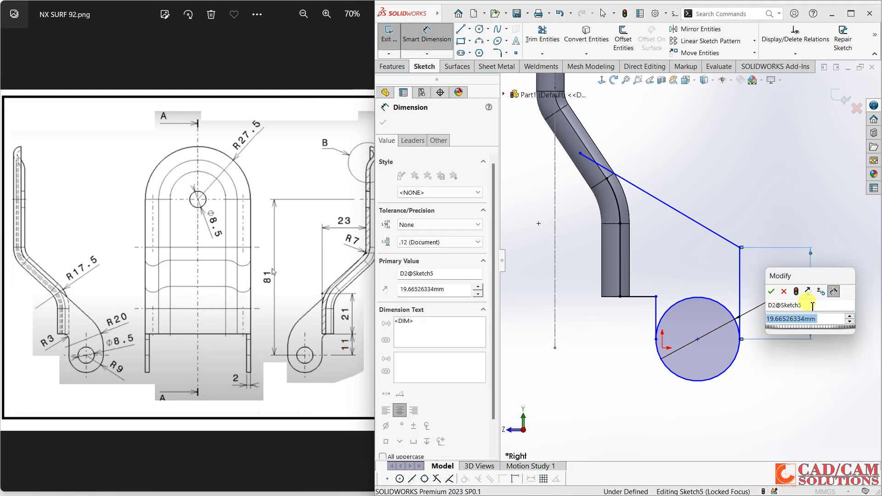
{"action": "type", "text": "11"}
{"action": "key", "text": "Return"}
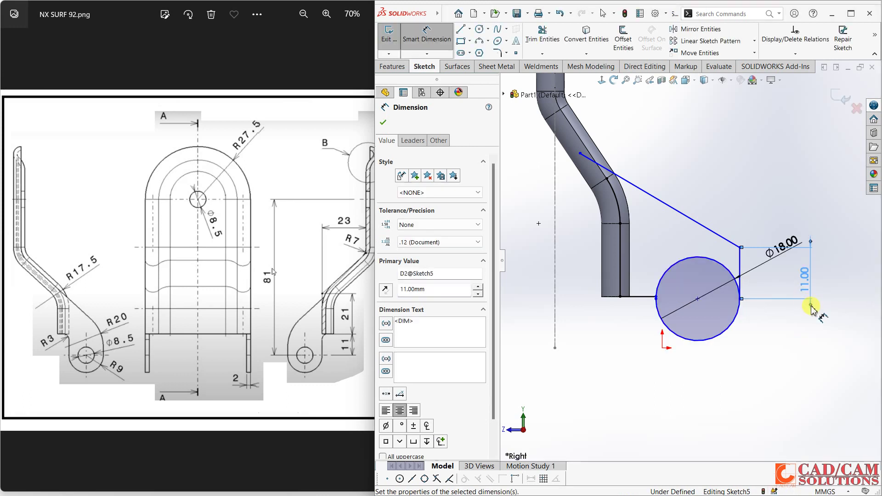
Step: Set a 0 vertical dimension between the origin and the circle's centre
{"action": "left_click", "coordinate": [662, 349]}
{"action": "left_click", "coordinate": [698, 300]}
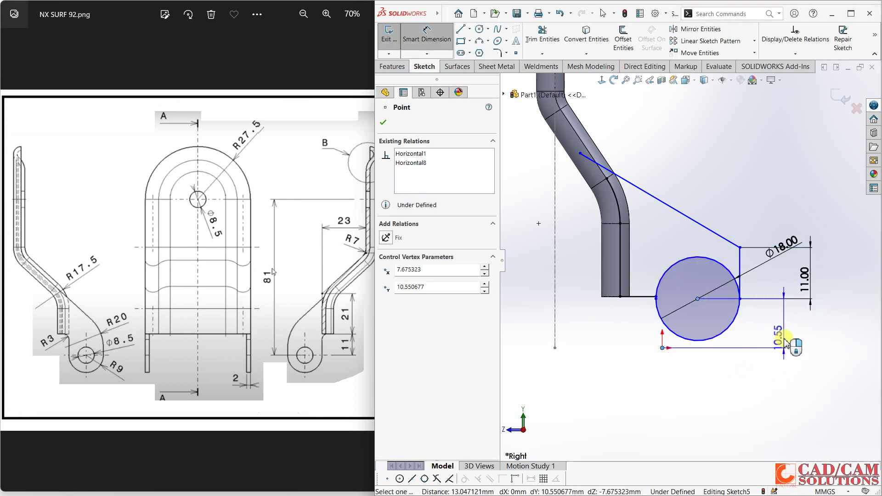
{"action": "left_click", "coordinate": [824, 329]}
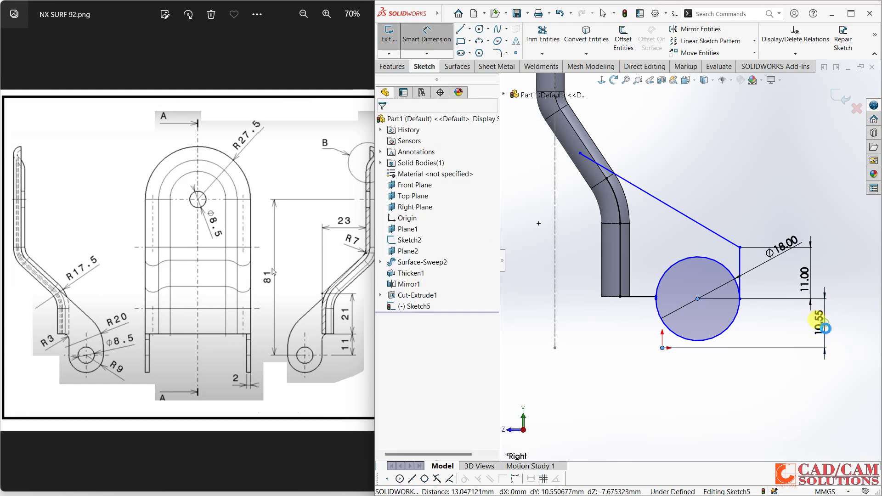
{"action": "type", "text": "0.00mm"}
{"action": "key", "text": "Return"}
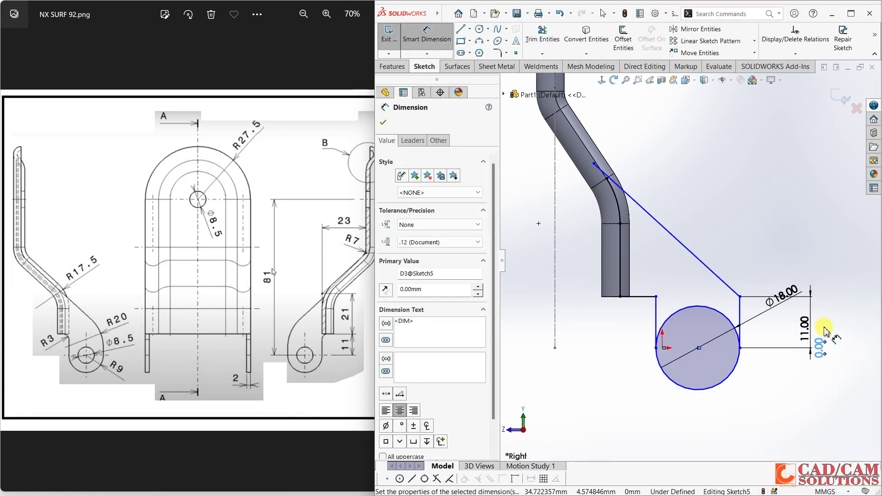
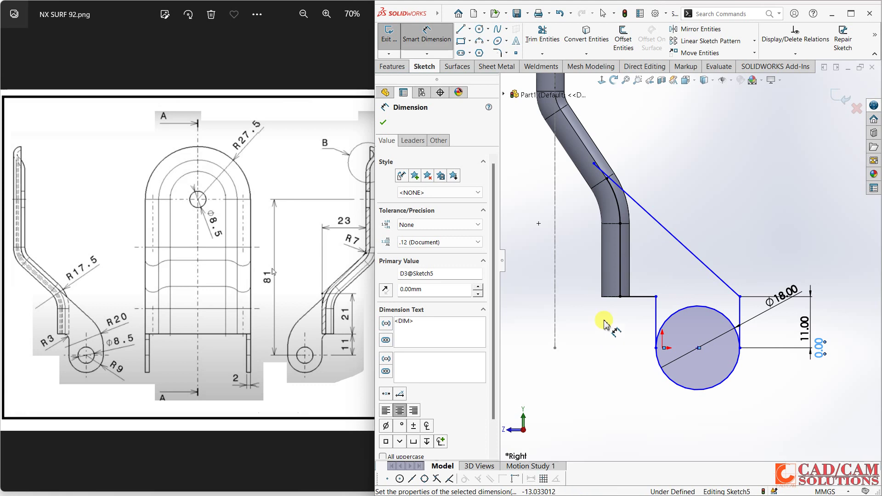
Step: Dimension the Ø18 circle's centre 12 mm horizontally from the vertical line, fully defining Sketch5
{"action": "left_click", "coordinate": [621, 295]}
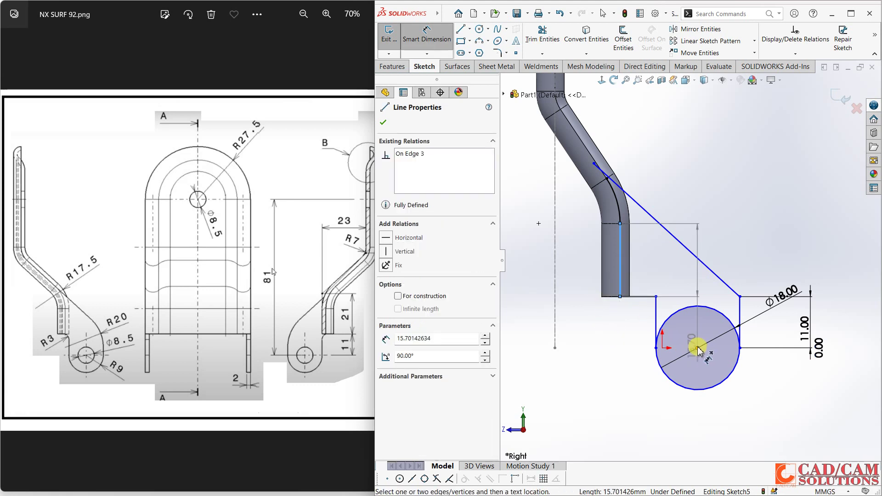
{"action": "left_click", "coordinate": [698, 349]}
{"action": "left_click", "coordinate": [668, 429]}
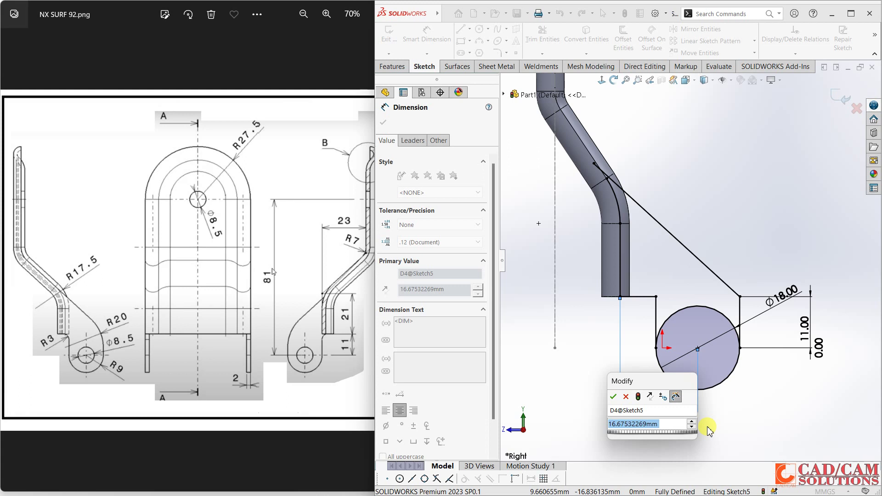
{"action": "type", "text": "12"}
{"action": "key", "text": "Return"}
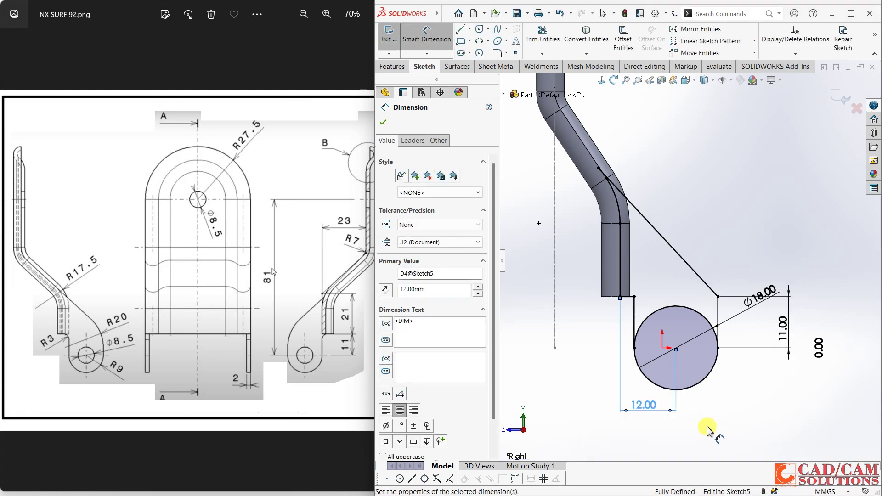
{"action": "left_click", "coordinate": [738, 394]}
Step: Trim away the circle's upper arc, then try a sketch fillet on the short line and cancel it
{"action": "left_click", "coordinate": [536, 38]}
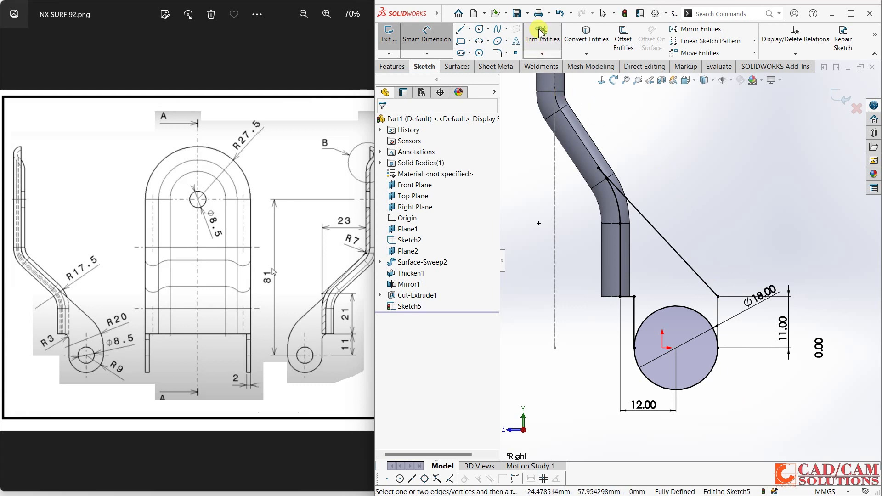
{"action": "left_click", "coordinate": [684, 307]}
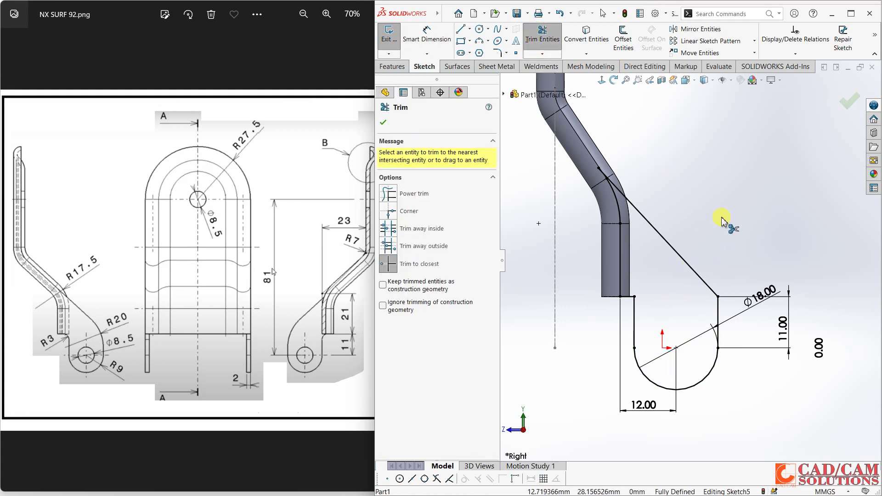
{"action": "left_click", "coordinate": [496, 53]}
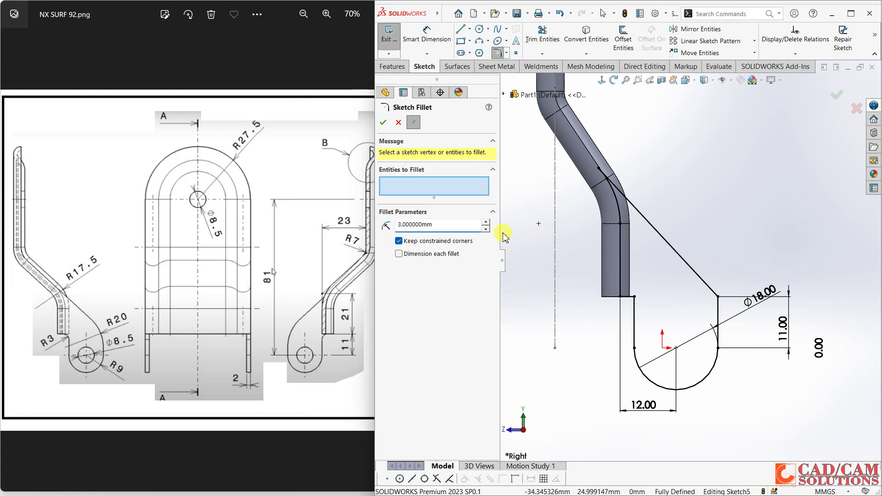
{"action": "left_click", "coordinate": [633, 314]}
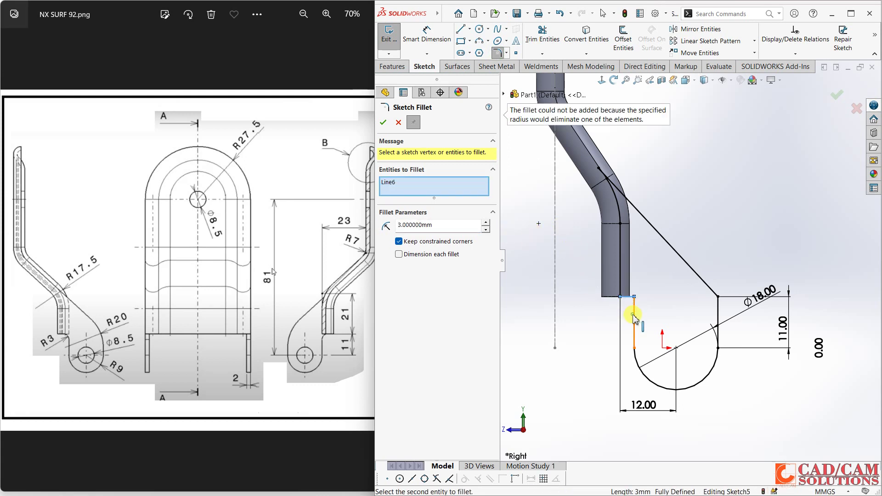
{"action": "left_click", "coordinate": [399, 123]}
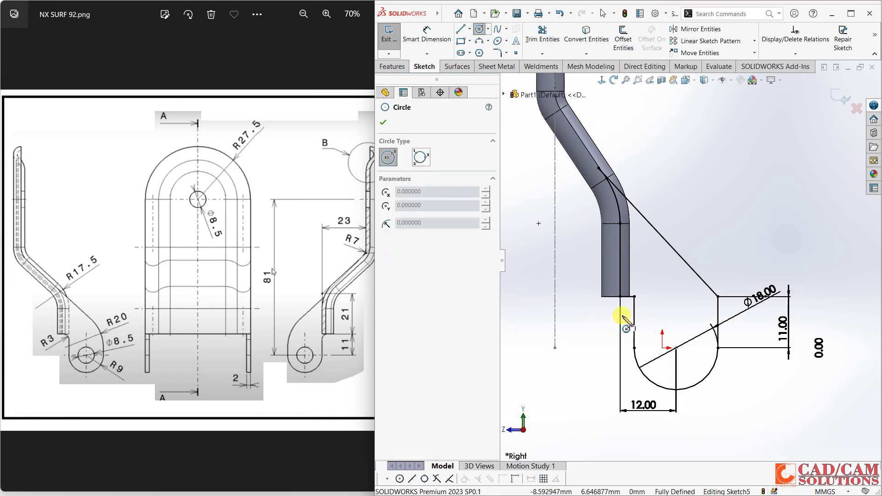
Step: Draw a small circle at the inner corner, tangent to the vertical and short horizontal lines
{"action": "scroll", "coordinate": [611, 321], "scroll_direction": "down", "scroll_amount": 4}
{"action": "left_click", "coordinate": [647, 293]}
{"action": "left_click", "coordinate": [653, 311]}
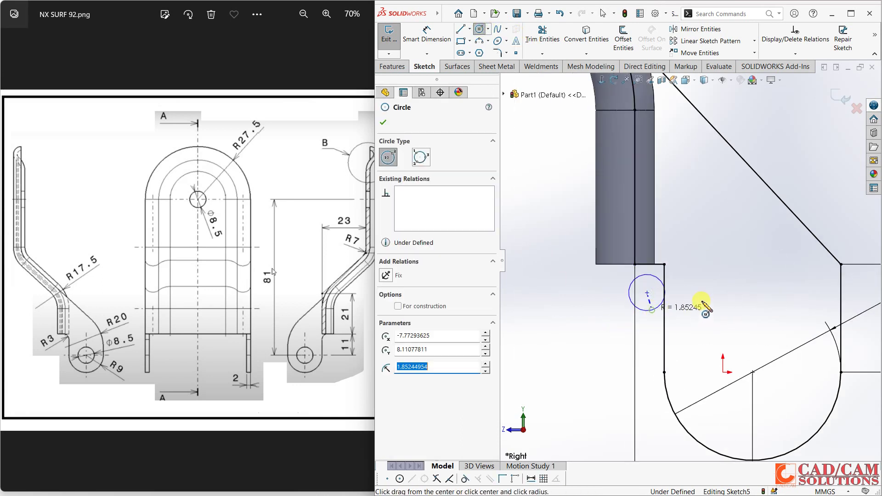
{"action": "left_click", "coordinate": [384, 122]}
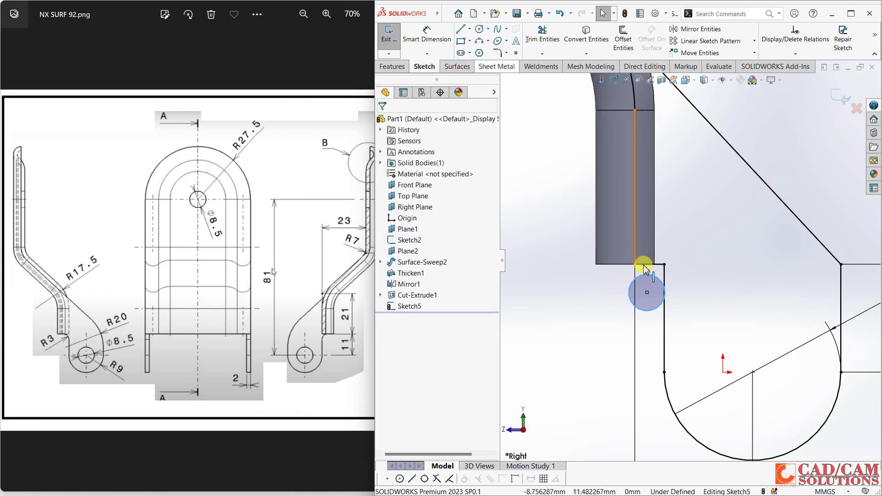
{"action": "left_click", "coordinate": [665, 275], "text": "ctrl"}
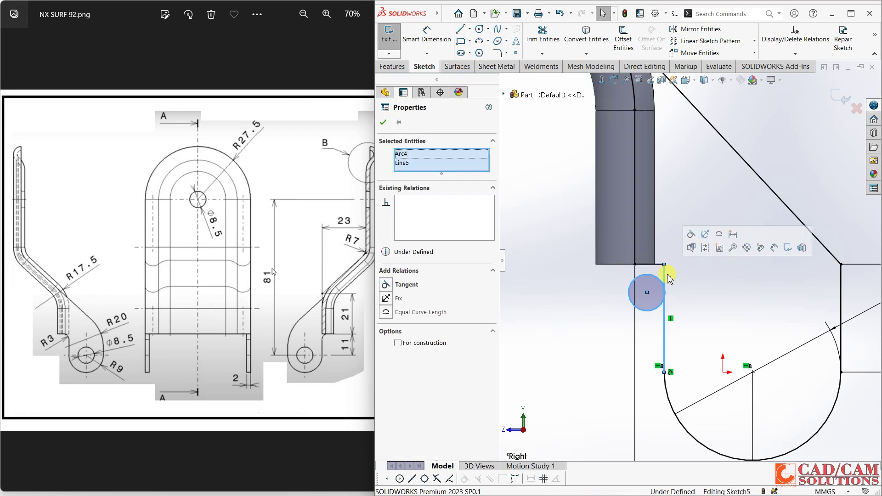
{"action": "left_click", "coordinate": [692, 234]}
{"action": "key", "text": "Escape"}
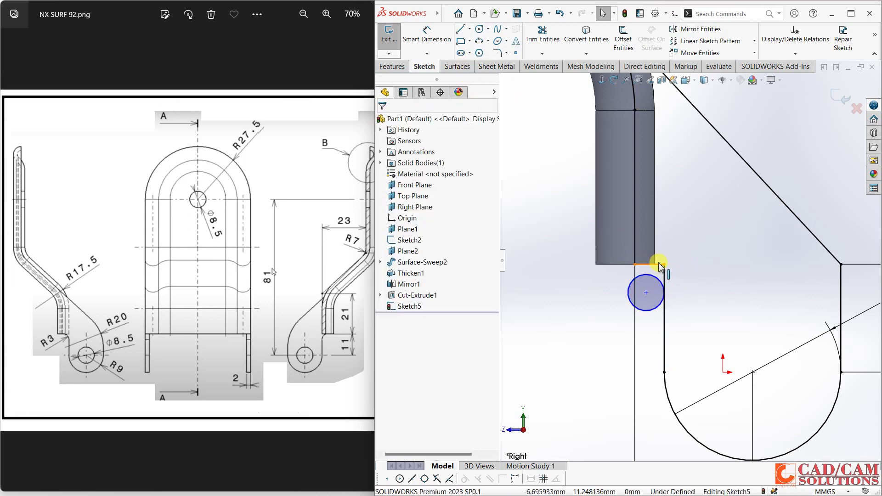
{"action": "left_click", "coordinate": [660, 265]}
{"action": "left_click", "coordinate": [662, 281], "text": "ctrl"}
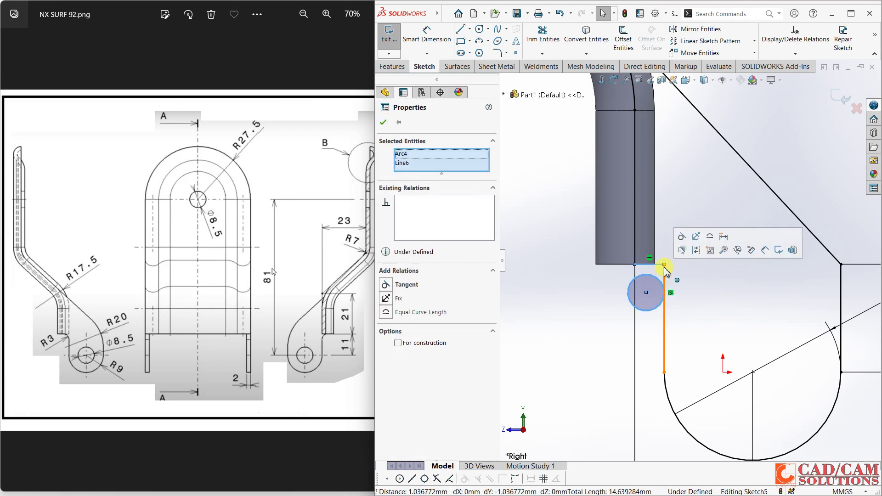
{"action": "left_click", "coordinate": [681, 236]}
Step: Dimension the small tangent circle to Ø6
{"action": "key", "text": "Escape"}
{"action": "left_click", "coordinate": [426, 35]}
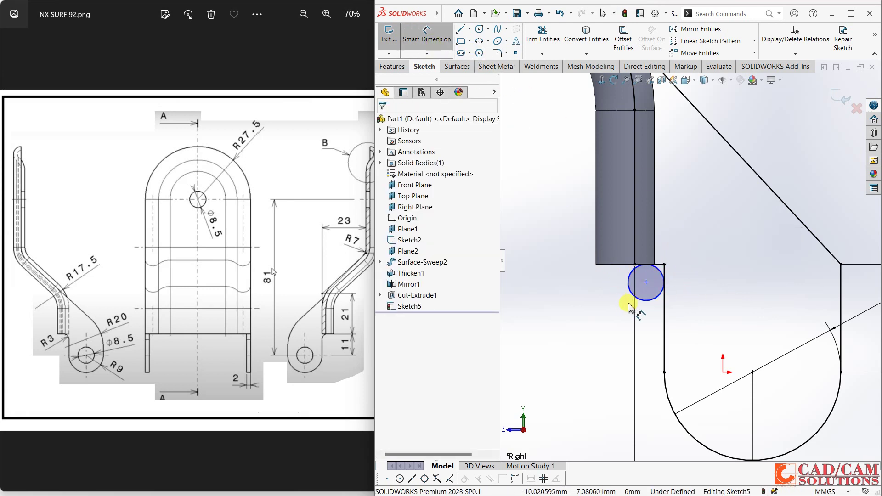
{"action": "left_click", "coordinate": [650, 307]}
{"action": "left_click", "coordinate": [613, 359]}
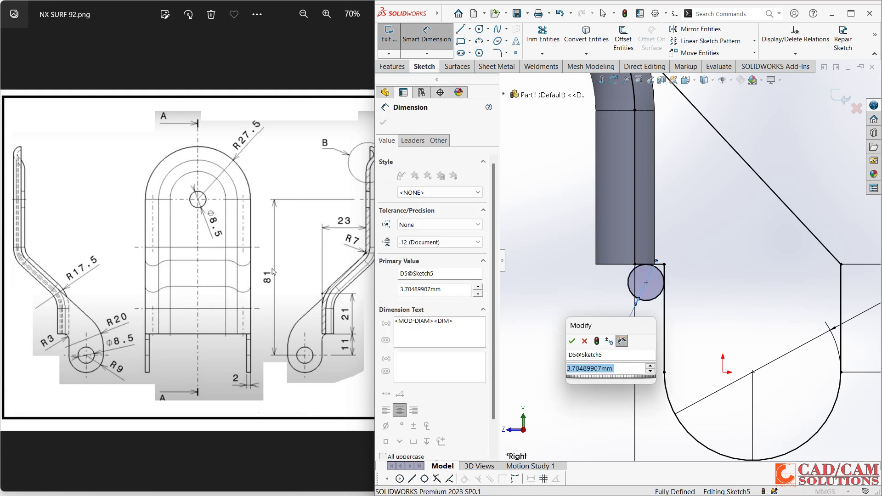
{"action": "type", "text": "6"}
{"action": "key", "text": "Return"}
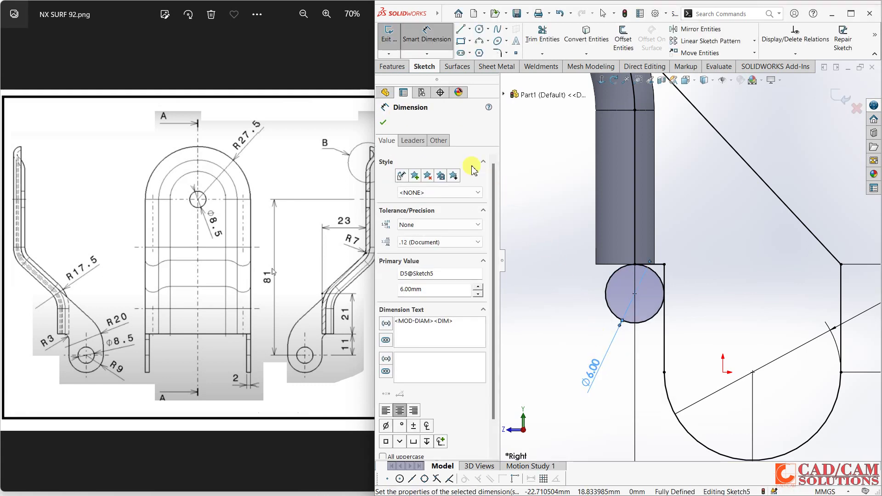
{"action": "left_click", "coordinate": [427, 33]}
{"action": "left_click", "coordinate": [624, 362]}
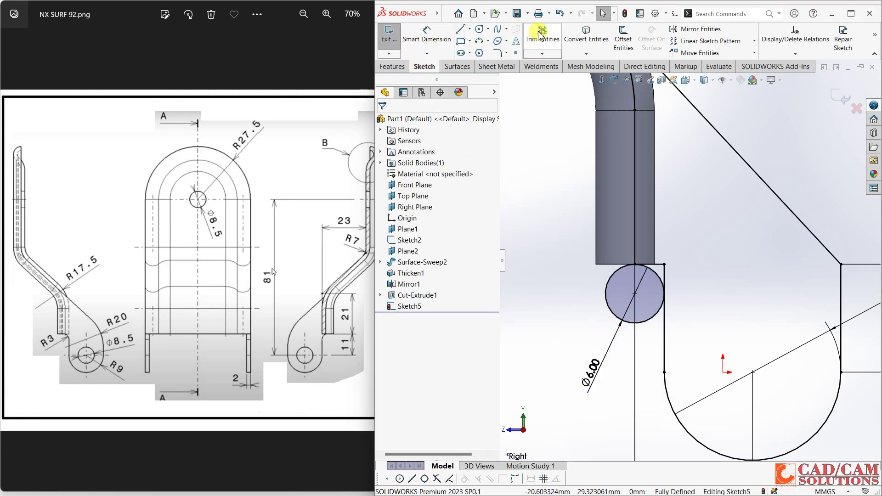
Step: Trim the line stub and excess circle into a corner arc, then delete the Ø6 dimension
{"action": "left_click", "coordinate": [540, 35]}
{"action": "left_click", "coordinate": [664, 275]}
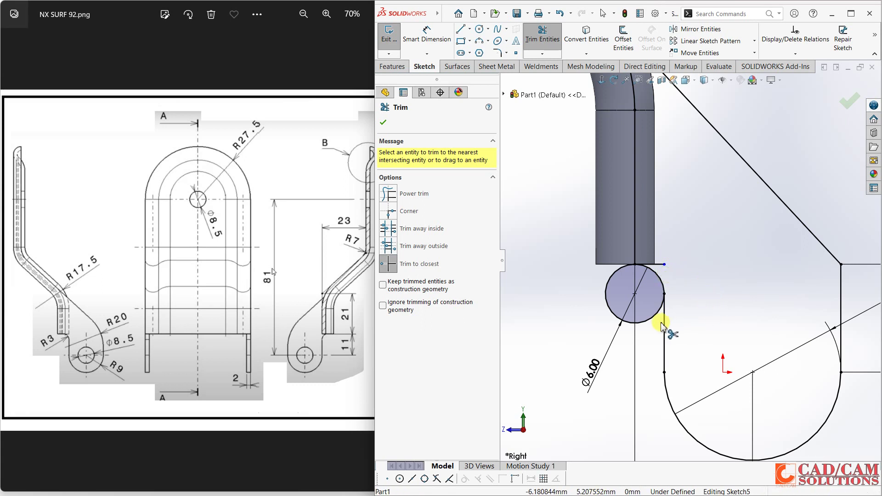
{"action": "left_click", "coordinate": [648, 322]}
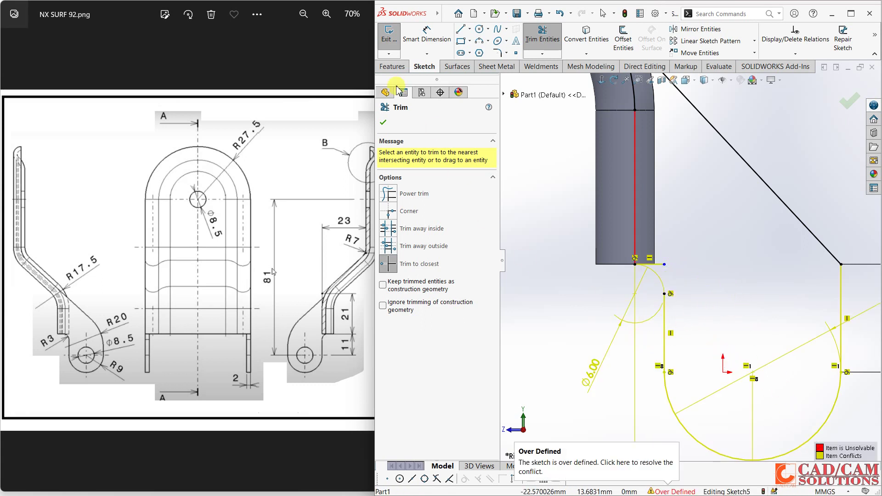
{"action": "left_click", "coordinate": [383, 122]}
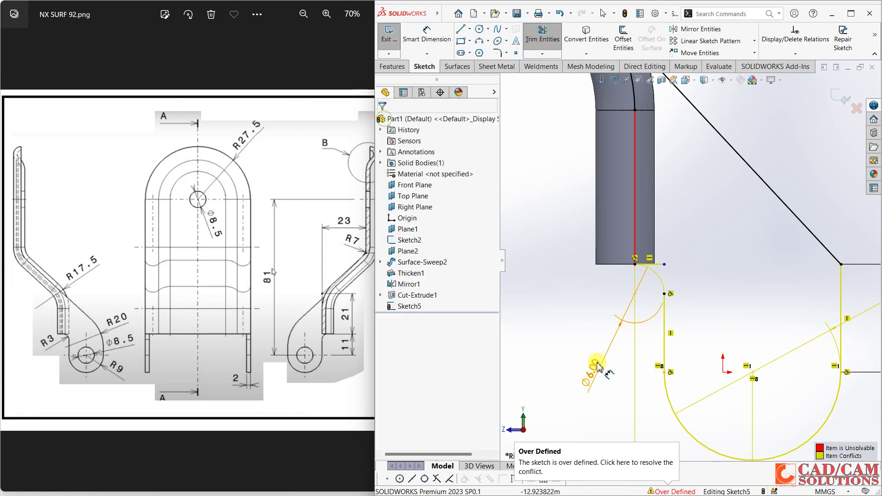
{"action": "left_click", "coordinate": [592, 366]}
{"action": "key", "text": "Delete"}
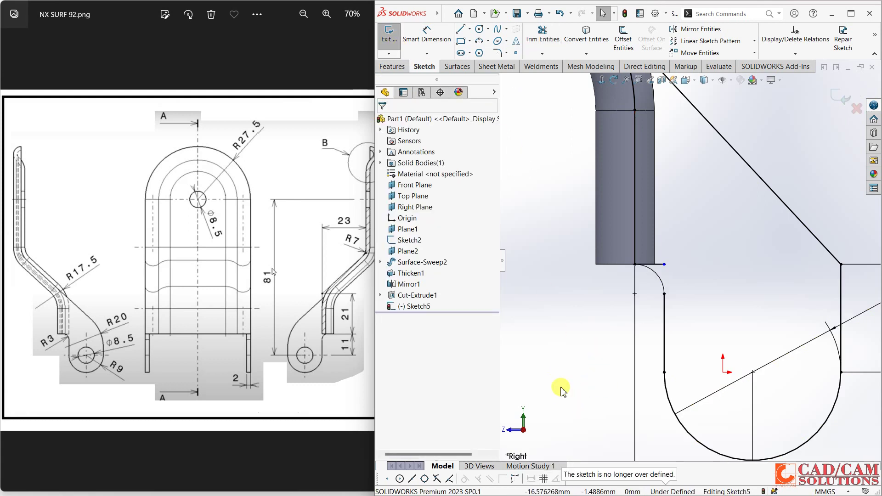
Step: Make the short horizontal line construction geometry and draw a hole circle at the arc centre
{"action": "left_click", "coordinate": [661, 268]}
{"action": "left_click", "coordinate": [701, 241]}
{"action": "scroll", "coordinate": [700, 278], "scroll_direction": "up", "scroll_amount": 1}
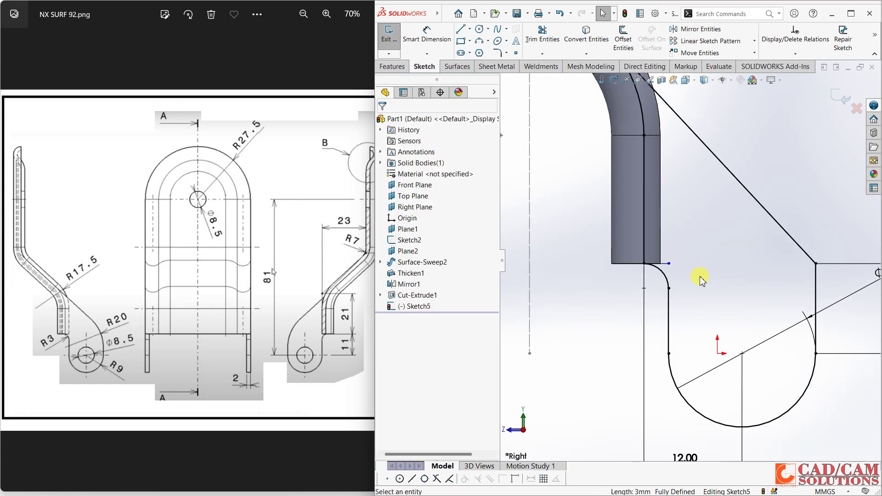
{"action": "left_click", "coordinate": [480, 30]}
{"action": "left_click", "coordinate": [742, 353]}
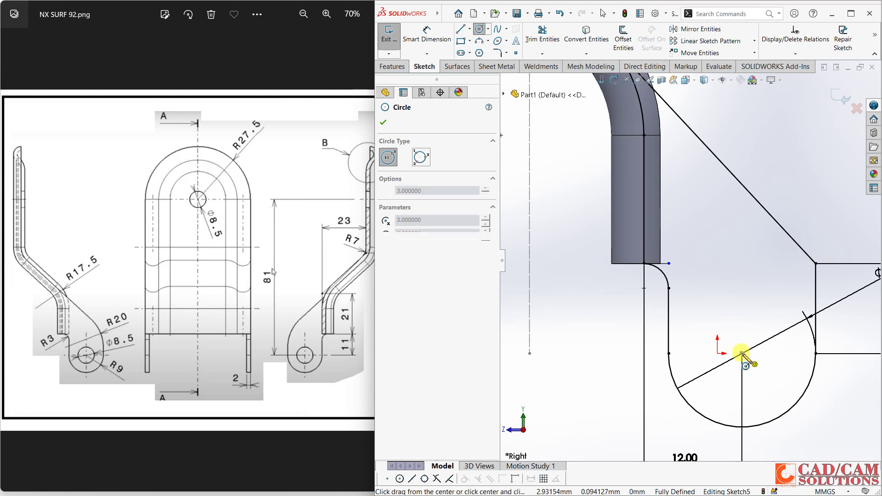
{"action": "left_click", "coordinate": [743, 309]}
{"action": "left_click", "coordinate": [427, 35]}
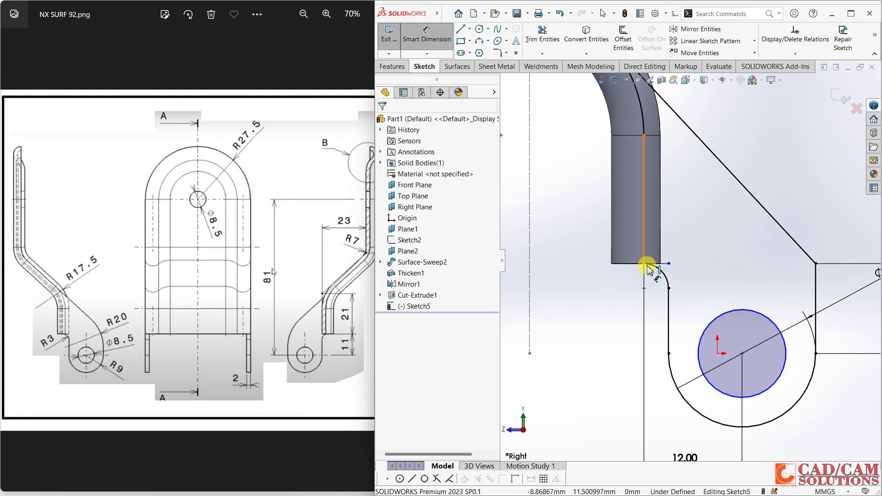
Step: Dimension the hole circle to Ø8.5
{"action": "left_click", "coordinate": [699, 329]}
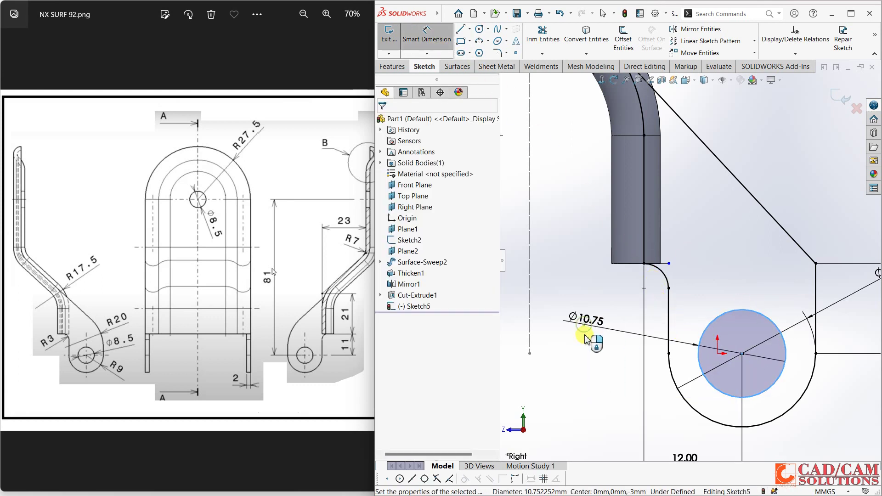
{"action": "left_click", "coordinate": [586, 339]}
{"action": "type", "text": "8.5"}
{"action": "key", "text": "Return"}
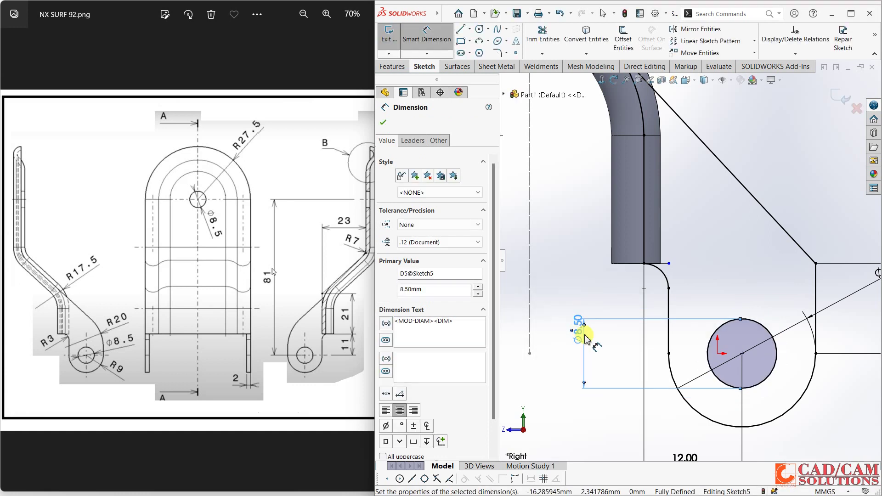
{"action": "scroll", "coordinate": [753, 234], "scroll_direction": "up", "scroll_amount": 2}
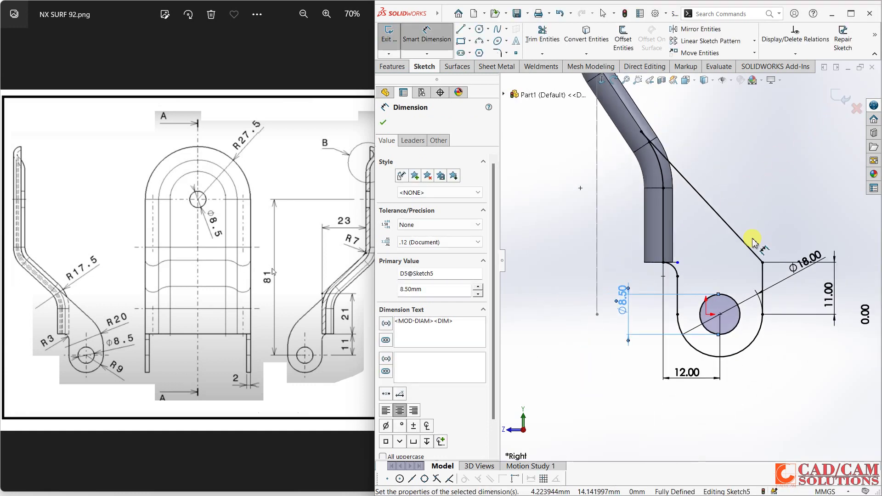
{"action": "scroll", "coordinate": [676, 145], "scroll_direction": "down", "scroll_amount": 3}
{"action": "scroll", "coordinate": [665, 192], "scroll_direction": "down", "scroll_amount": 3}
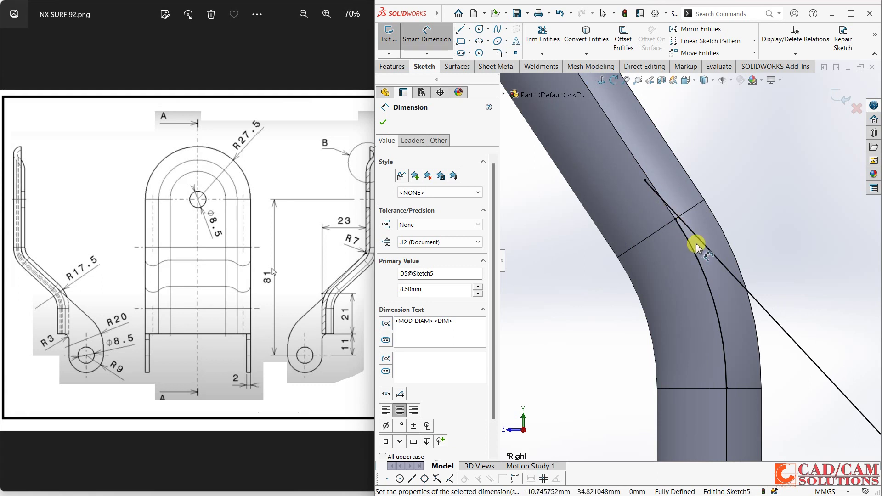
Step: Accept the Ø8.50 dimension, check the tube-edge point's relation, and select Trim Entities
{"action": "left_click", "coordinate": [384, 122]}
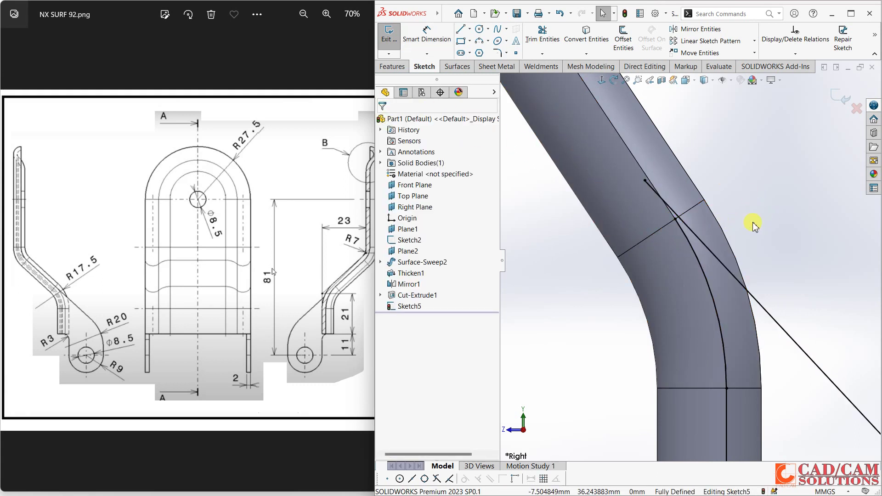
{"action": "left_click", "coordinate": [645, 181]}
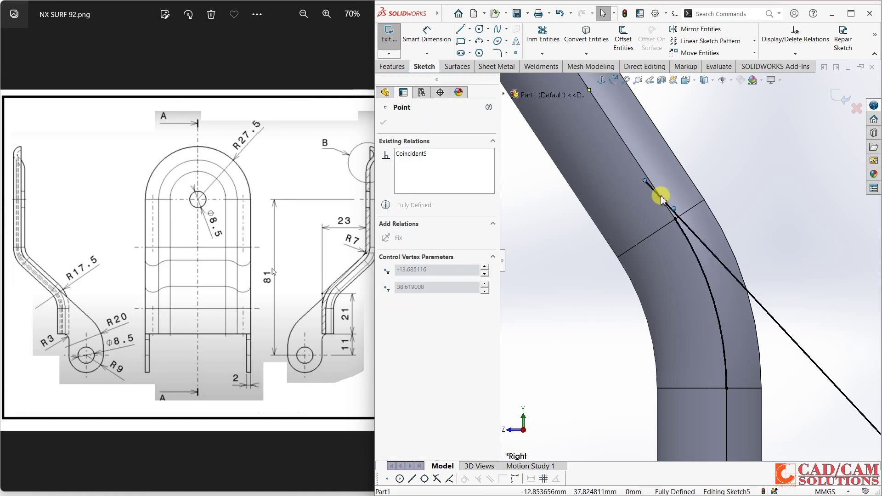
{"action": "left_click", "coordinate": [720, 116]}
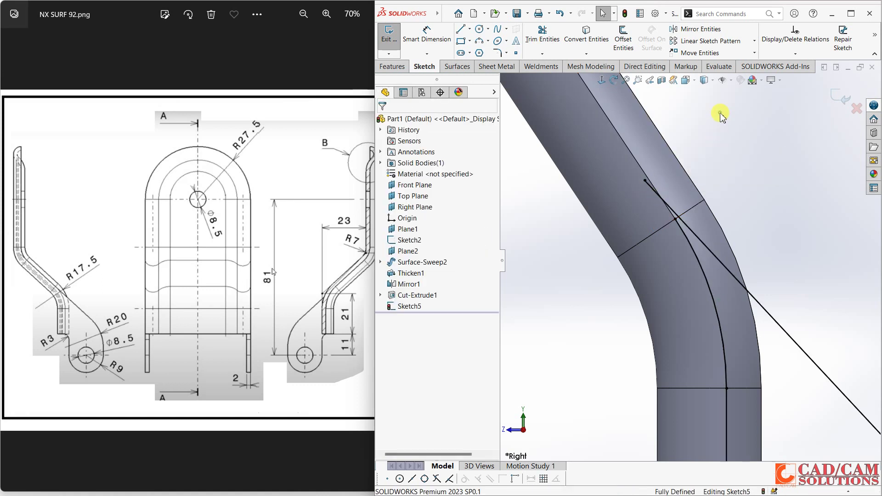
{"action": "left_click", "coordinate": [680, 212]}
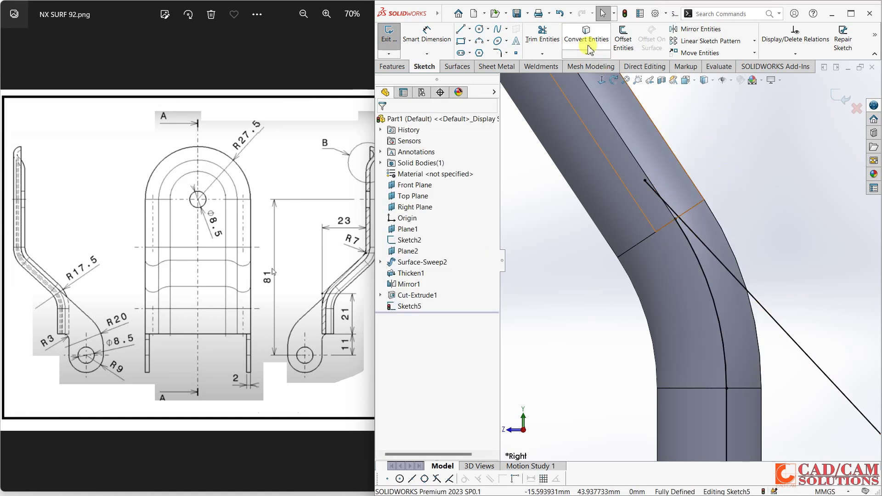
{"action": "left_click", "coordinate": [542, 54]}
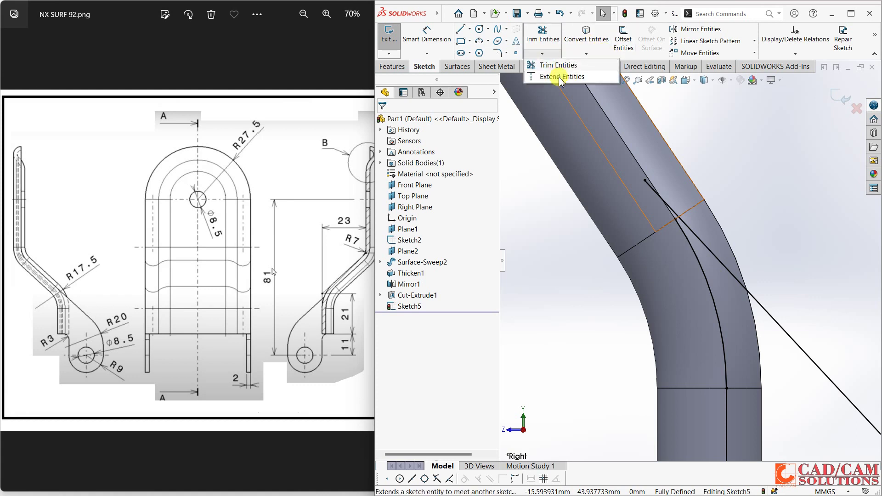
{"action": "left_click", "coordinate": [552, 70]}
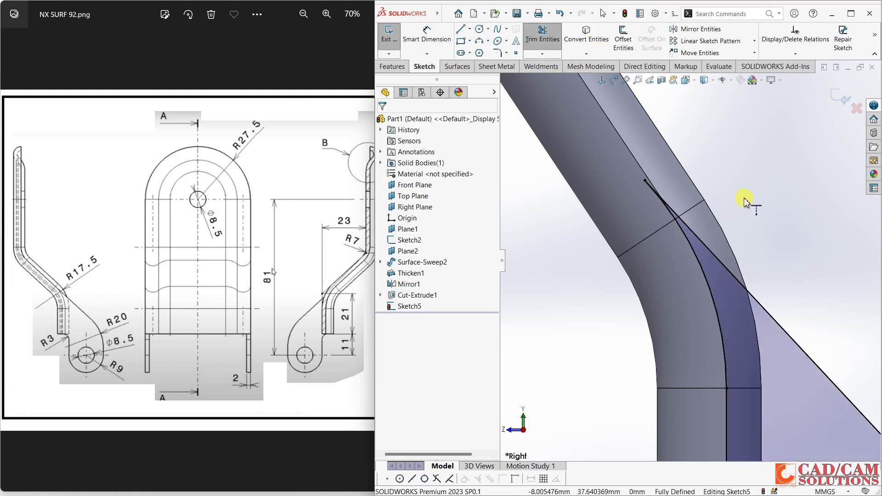
Step: Exit the lug sketch Sketch5 and orbit the part to an angled view
{"action": "left_click", "coordinate": [837, 95]}
{"action": "scroll", "coordinate": [786, 202], "scroll_direction": "up", "scroll_amount": 2}
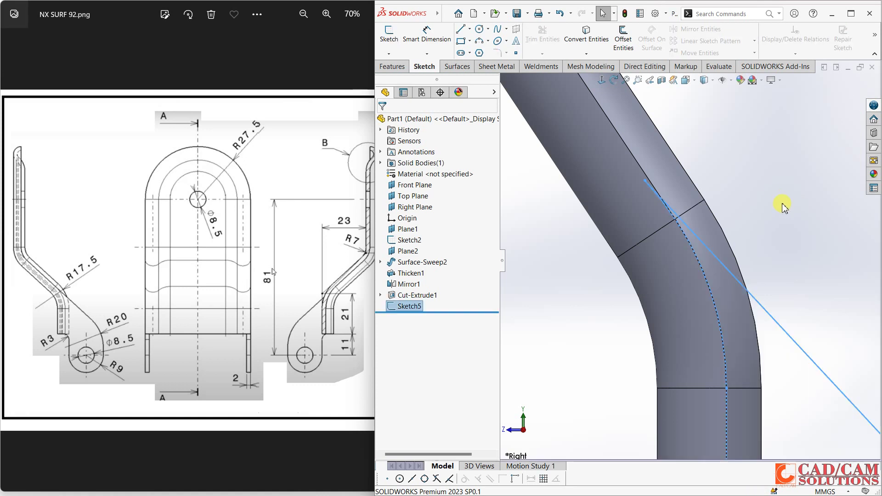
{"action": "scroll", "coordinate": [785, 209], "scroll_direction": "up", "scroll_amount": 2}
{"action": "scroll", "coordinate": [783, 215], "scroll_direction": "up", "scroll_amount": 2}
{"action": "mouse_move", "coordinate": [782, 215]}
{"action": "middle_mouse_down"}
{"action": "mouse_move", "coordinate": [745, 217]}
{"action": "mouse_move", "coordinate": [788, 138]}
{"action": "mouse_move", "coordinate": [792, 154]}
{"action": "mouse_move", "coordinate": [749, 188]}
{"action": "middle_mouse_up"}
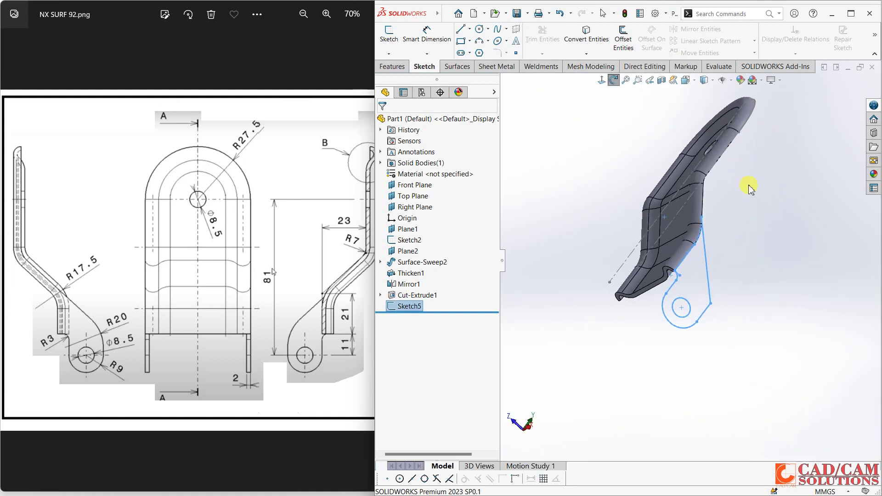
Step: Extrude the lug sketch 2 mm Blind in the reversed direction as Boss-Extrude1
{"action": "left_click", "coordinate": [392, 66]}
{"action": "left_click", "coordinate": [394, 39]}
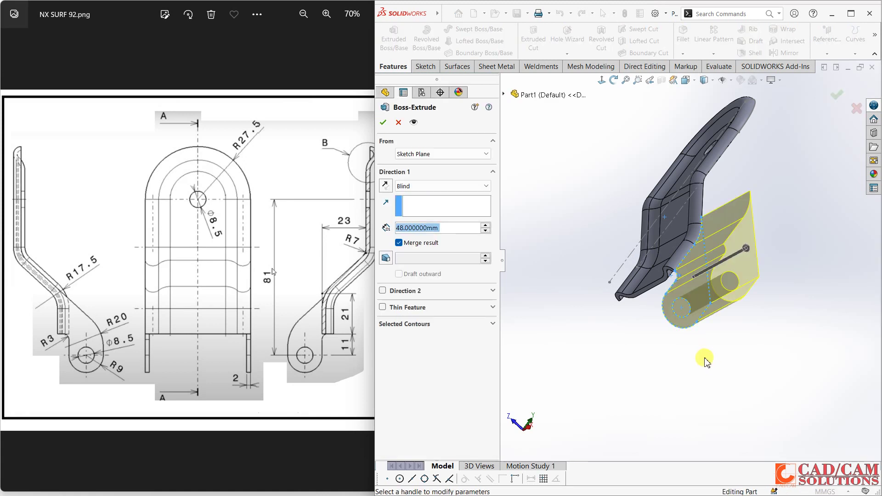
{"action": "type", "text": "2"}
{"action": "key", "text": "Return"}
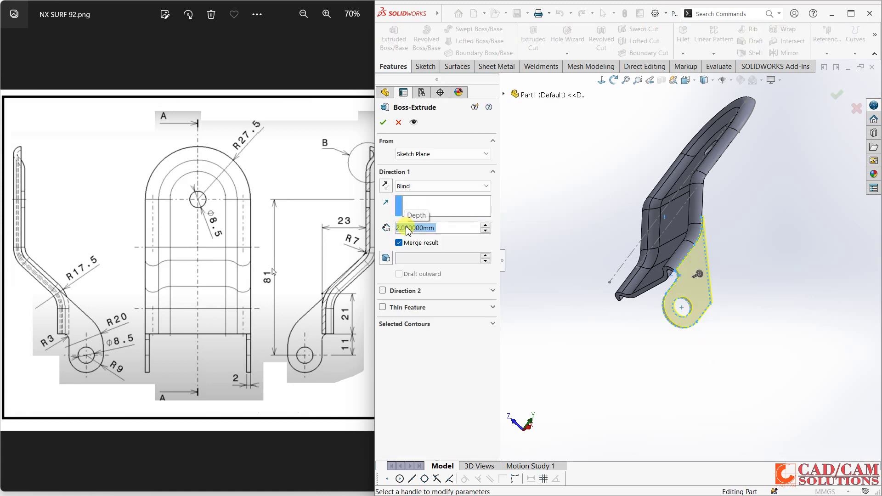
{"action": "left_click", "coordinate": [386, 187]}
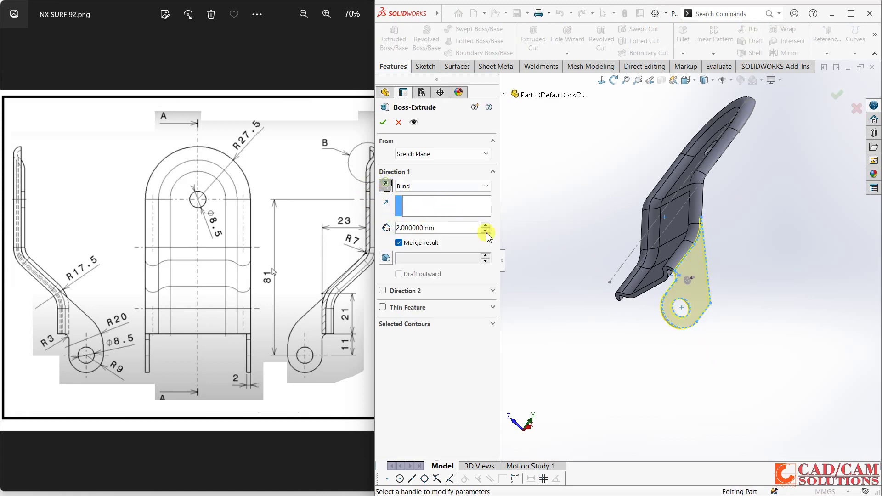
{"action": "left_click", "coordinate": [838, 97]}
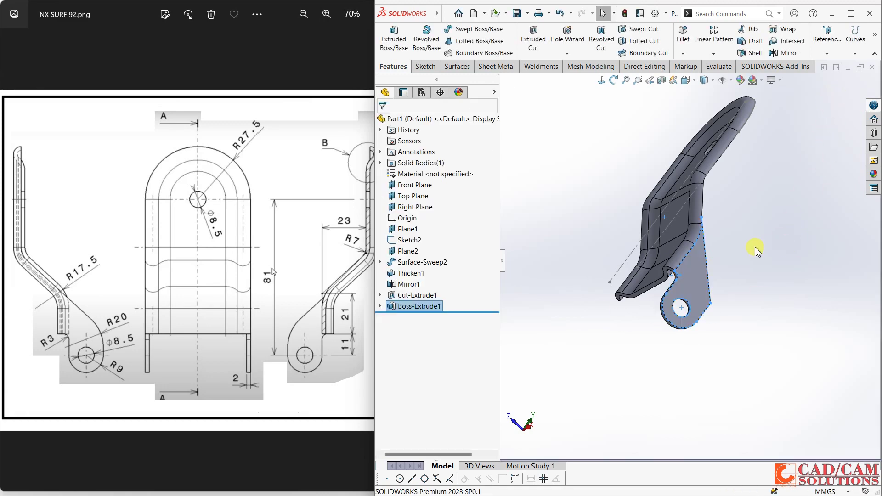
{"action": "mouse_move", "coordinate": [754, 248]}
{"action": "middle_mouse_down"}
{"action": "mouse_move", "coordinate": [671, 249]}
{"action": "mouse_move", "coordinate": [769, 292]}
{"action": "middle_mouse_up"}
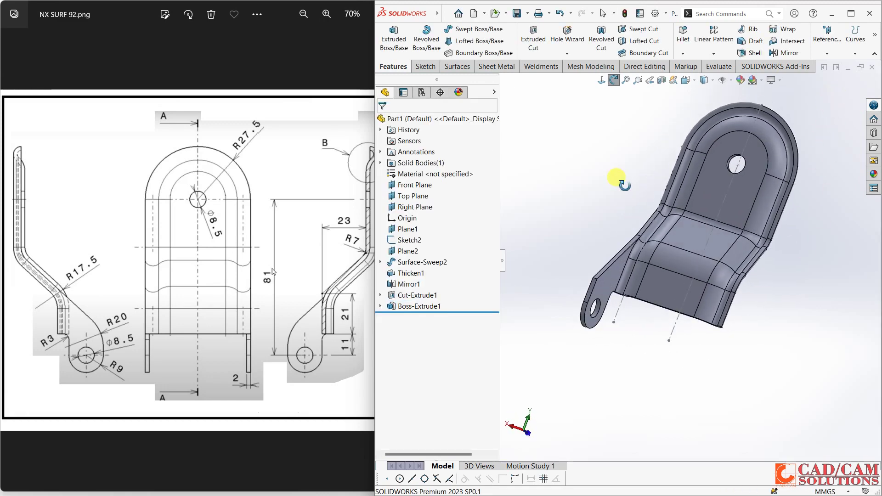
{"action": "mouse_move", "coordinate": [757, 276]}
{"action": "left_mouse_down"}
{"action": "mouse_move", "coordinate": [756, 295]}
{"action": "mouse_move", "coordinate": [710, 259]}
{"action": "mouse_move", "coordinate": [590, 197]}
{"action": "mouse_move", "coordinate": [617, 239]}
{"action": "left_mouse_up"}
{"action": "key", "text": "Escape"}
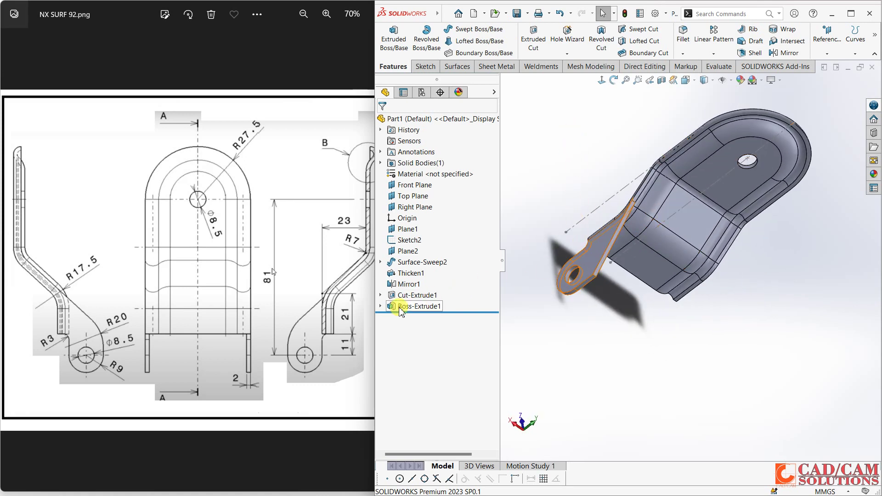
Step: Reopen the lug sketch and round the diagonal-to-vertical corner with an R20 fillet
{"action": "left_click", "coordinate": [381, 306]}
{"action": "left_click", "coordinate": [420, 318]}
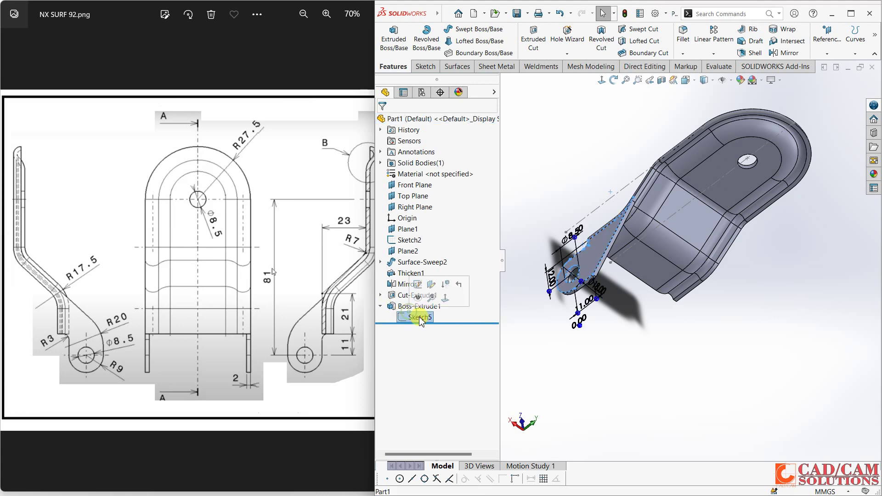
{"action": "left_click", "coordinate": [418, 285]}
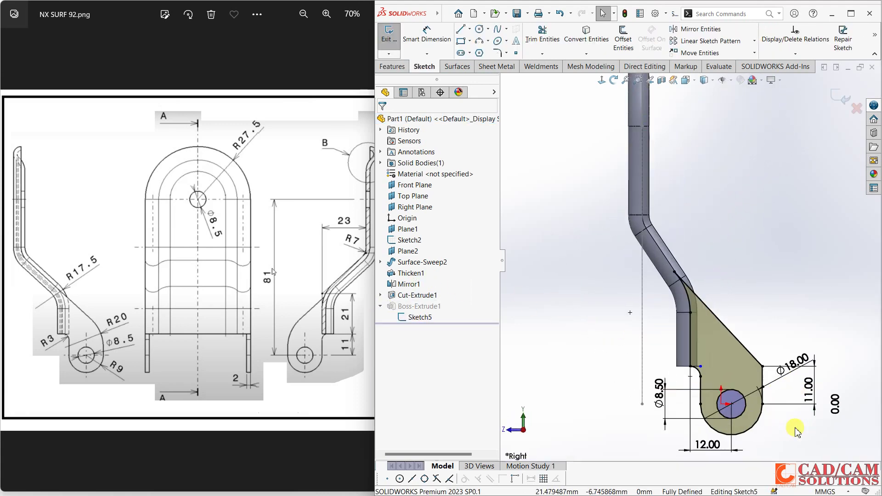
{"action": "left_click", "coordinate": [497, 53]}
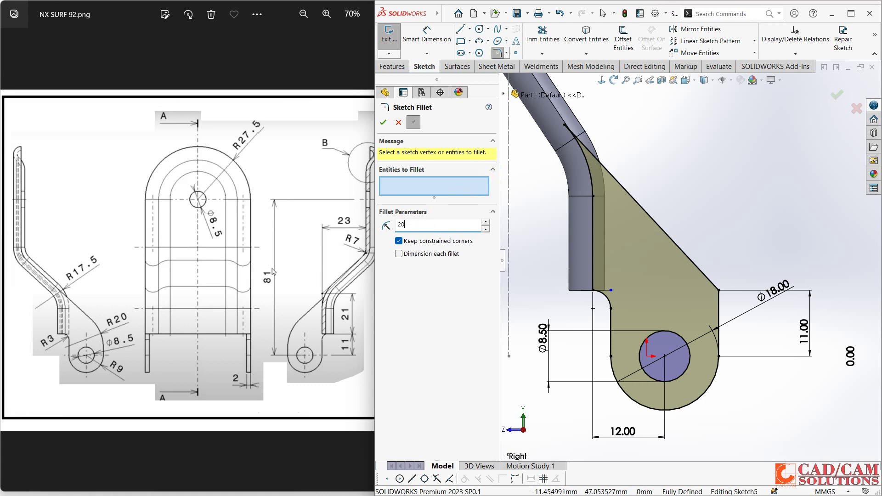
{"action": "left_click", "coordinate": [694, 264]}
{"action": "left_click", "coordinate": [720, 314]}
{"action": "right_click", "coordinate": [729, 252]}
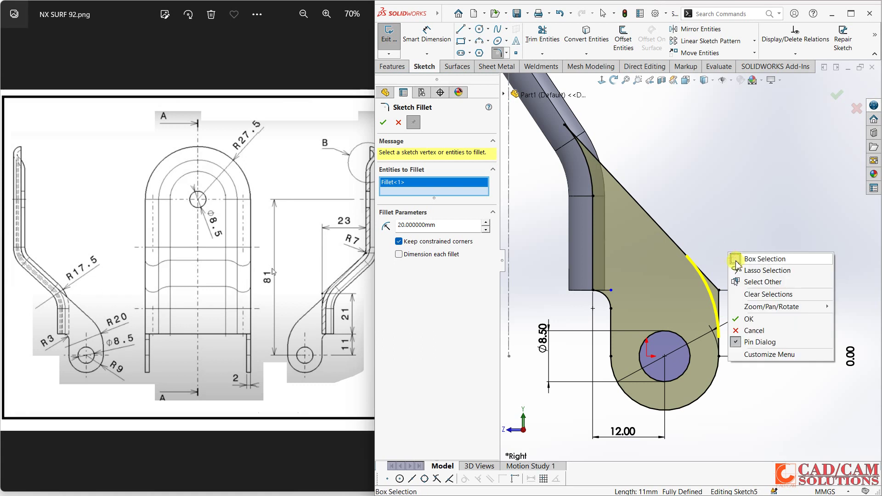
{"action": "left_click", "coordinate": [745, 320]}
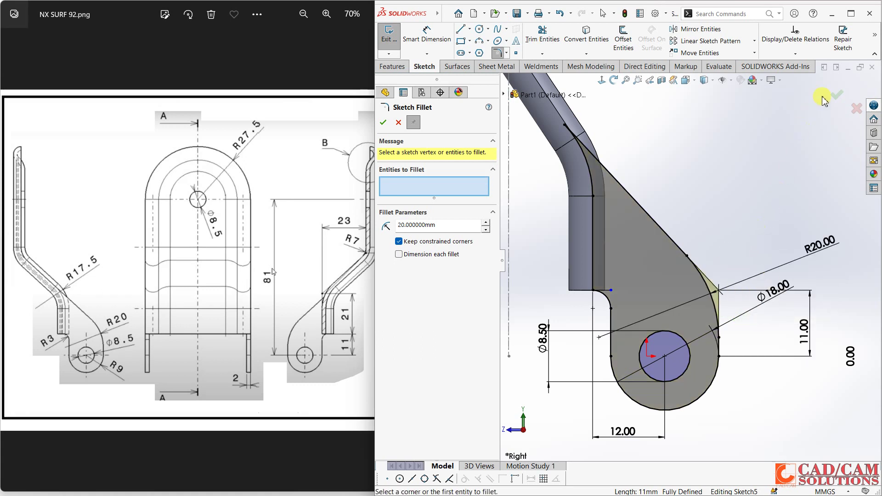
{"action": "left_click", "coordinate": [836, 95]}
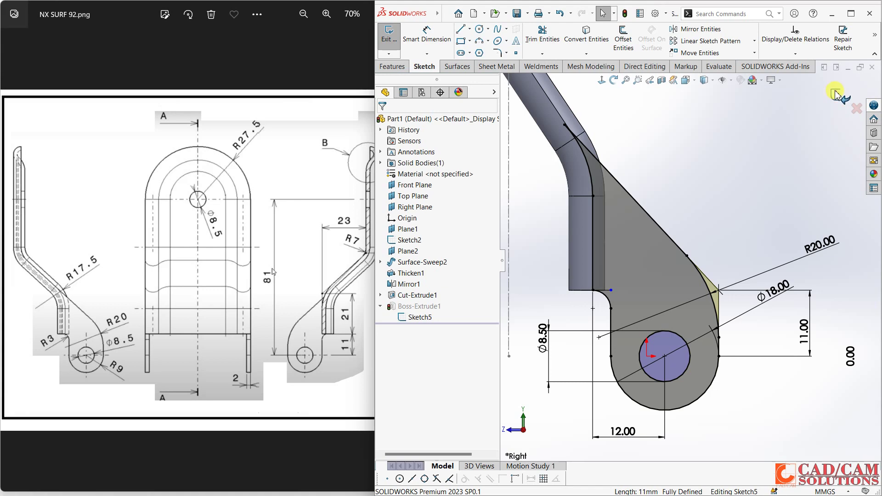
Step: Exit the sketch to rebuild Boss-Extrude1 and orbit to view the lug
{"action": "left_click", "coordinate": [837, 95]}
{"action": "mouse_move", "coordinate": [786, 142]}
{"action": "middle_mouse_down"}
{"action": "mouse_move", "coordinate": [697, 207]}
{"action": "mouse_move", "coordinate": [786, 138]}
{"action": "mouse_move", "coordinate": [726, 241]}
{"action": "middle_mouse_up"}
{"action": "mouse_move", "coordinate": [740, 271]}
{"action": "middle_mouse_down"}
{"action": "mouse_move", "coordinate": [742, 173]}
{"action": "mouse_move", "coordinate": [733, 205]}
{"action": "mouse_move", "coordinate": [787, 182]}
{"action": "middle_mouse_up"}
Step: Attempt to mirror Boss-Extrude1 with reference planes shown, then cancel without creating a mirror
{"action": "left_click", "coordinate": [795, 52]}
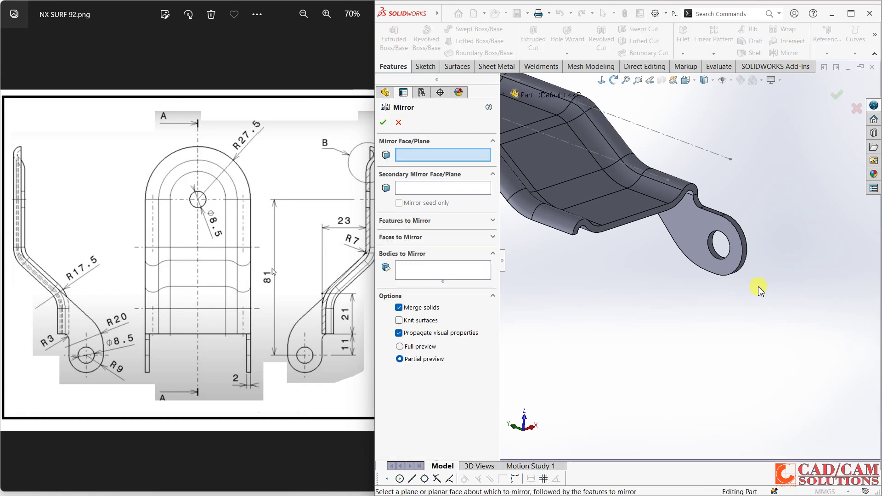
{"action": "left_click", "coordinate": [695, 221]}
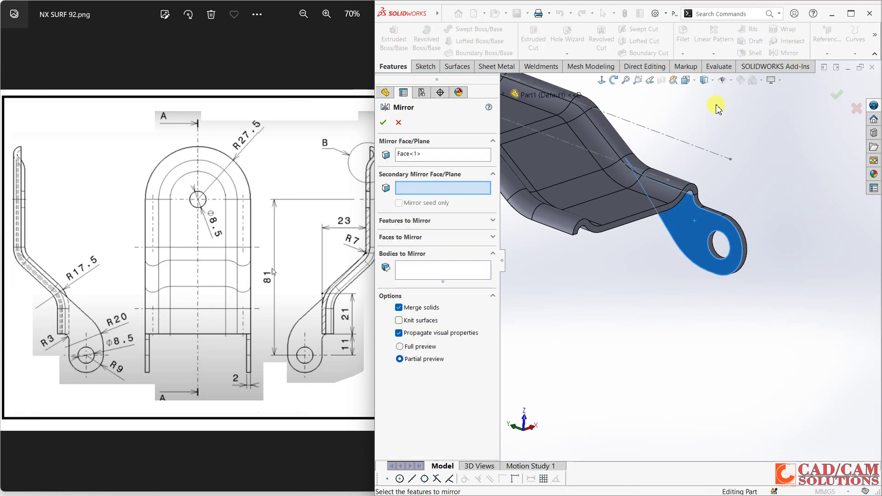
{"action": "left_click", "coordinate": [732, 84]}
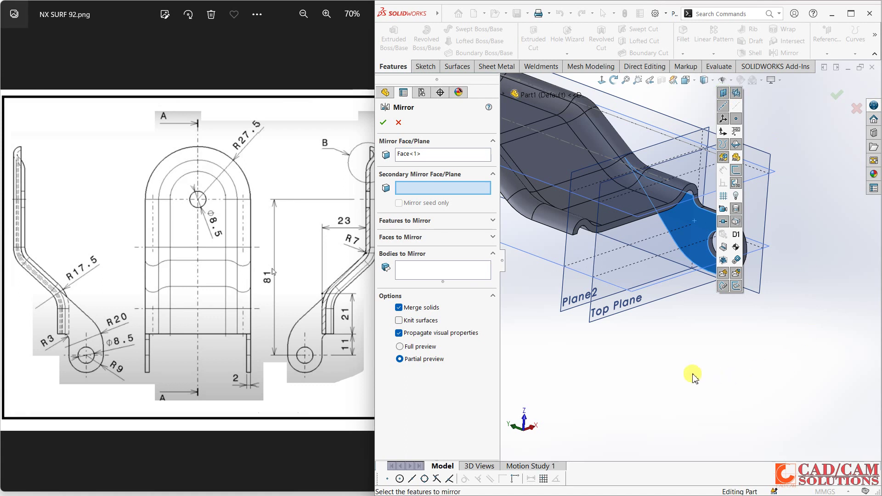
{"action": "key", "text": "f"}
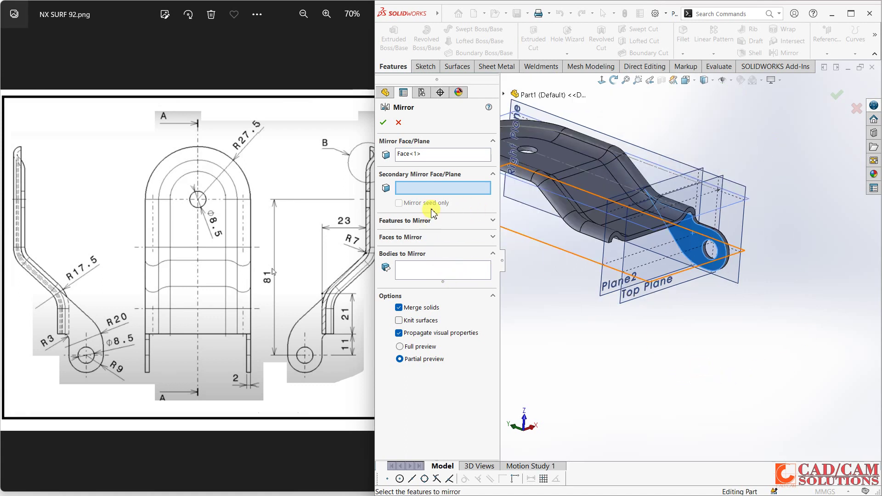
{"action": "right_click", "coordinate": [425, 156]}
{"action": "left_click", "coordinate": [442, 159]}
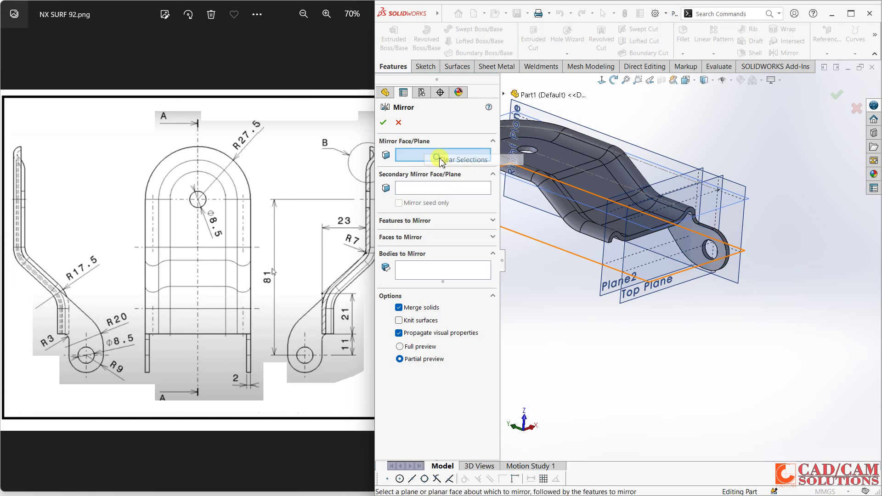
{"action": "left_click", "coordinate": [492, 219]}
{"action": "left_click", "coordinate": [696, 246]}
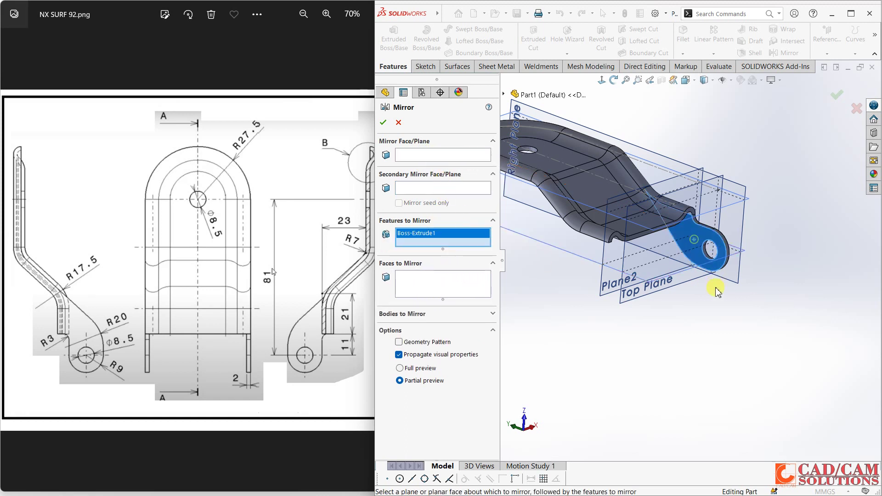
{"action": "left_click", "coordinate": [439, 153]}
{"action": "mouse_move", "coordinate": [684, 280]}
{"action": "middle_mouse_down"}
{"action": "mouse_move", "coordinate": [690, 306]}
{"action": "mouse_move", "coordinate": [670, 335]}
{"action": "mouse_move", "coordinate": [684, 378]}
{"action": "mouse_move", "coordinate": [679, 335]}
{"action": "mouse_move", "coordinate": [712, 335]}
{"action": "mouse_move", "coordinate": [678, 309]}
{"action": "mouse_move", "coordinate": [691, 332]}
{"action": "mouse_move", "coordinate": [707, 332]}
{"action": "middle_mouse_up"}
{"action": "left_click", "coordinate": [399, 122]}
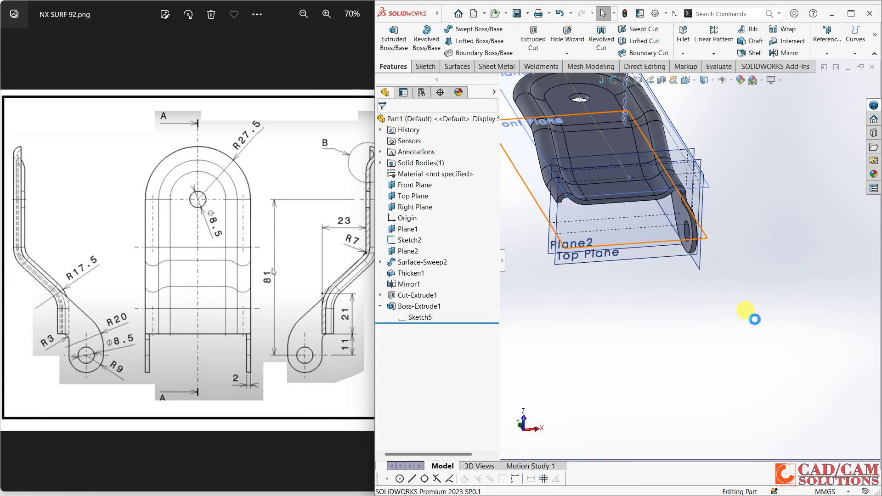
Step: Create Plane3 offset 27.5 mm from Right Plane with the offset flipped
{"action": "left_click", "coordinate": [828, 54]}
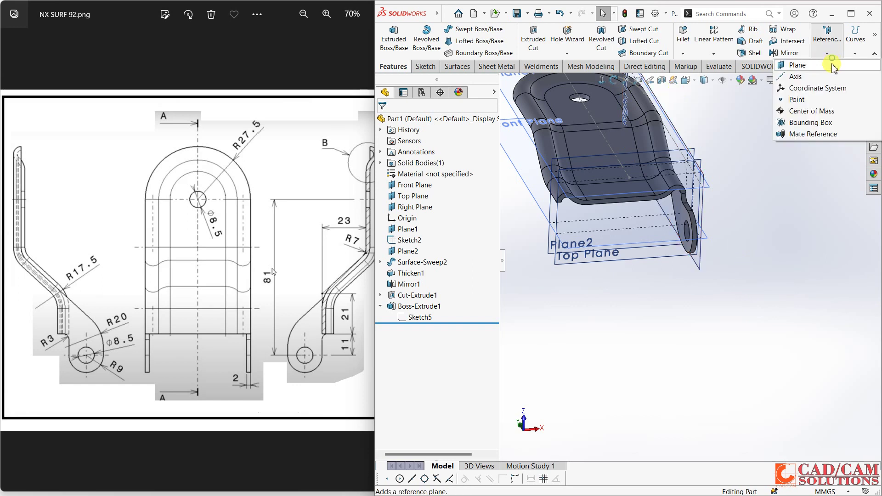
{"action": "left_click", "coordinate": [701, 267]}
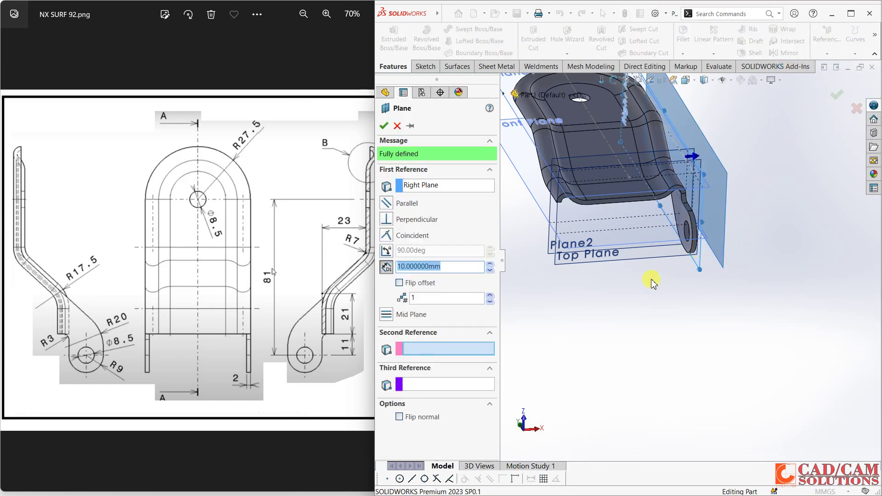
{"action": "type", "text": "27"}
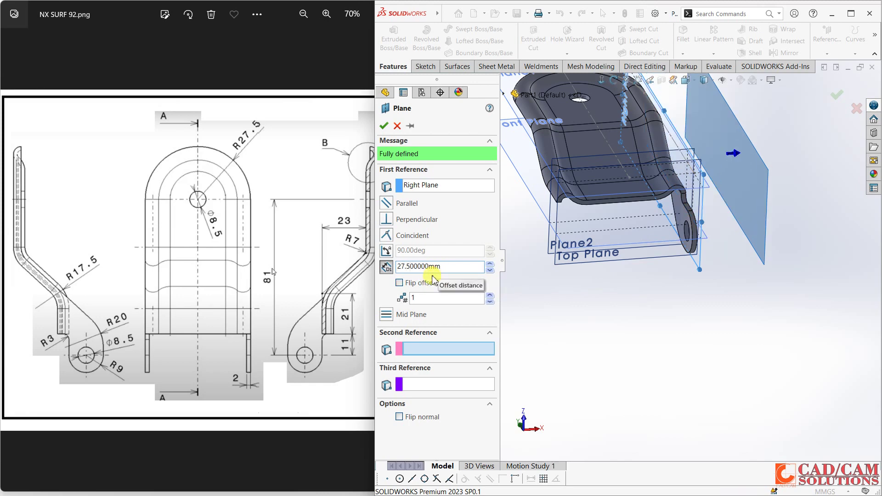
{"action": "left_click", "coordinate": [399, 283]}
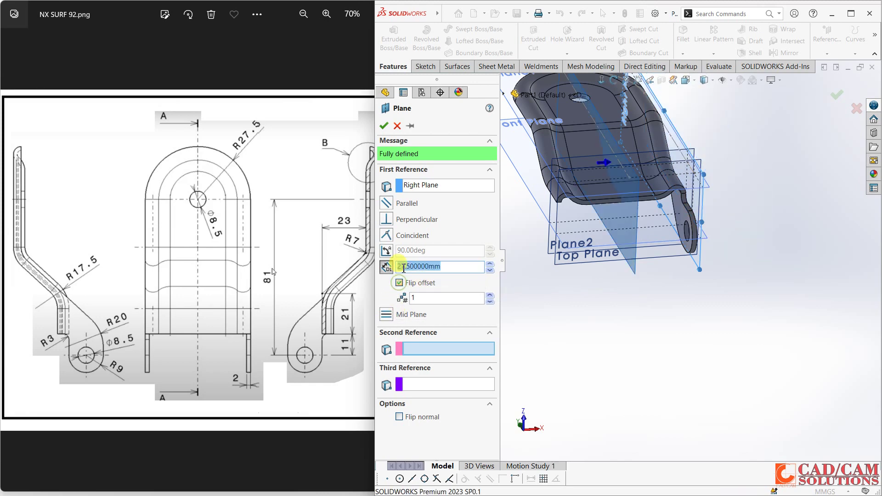
{"action": "left_click", "coordinate": [384, 126]}
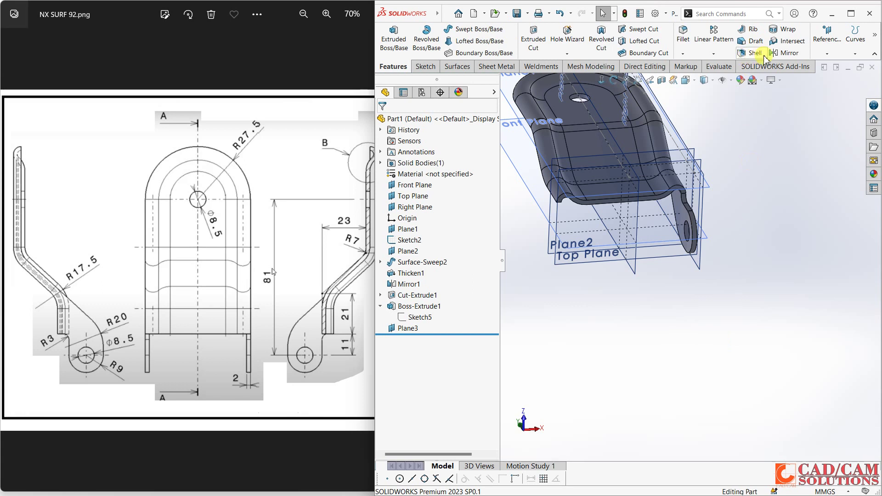
Step: Mirror Boss-Extrude1 about Plane3 to form the second lug, then hide the reference planes
{"action": "left_click", "coordinate": [787, 55]}
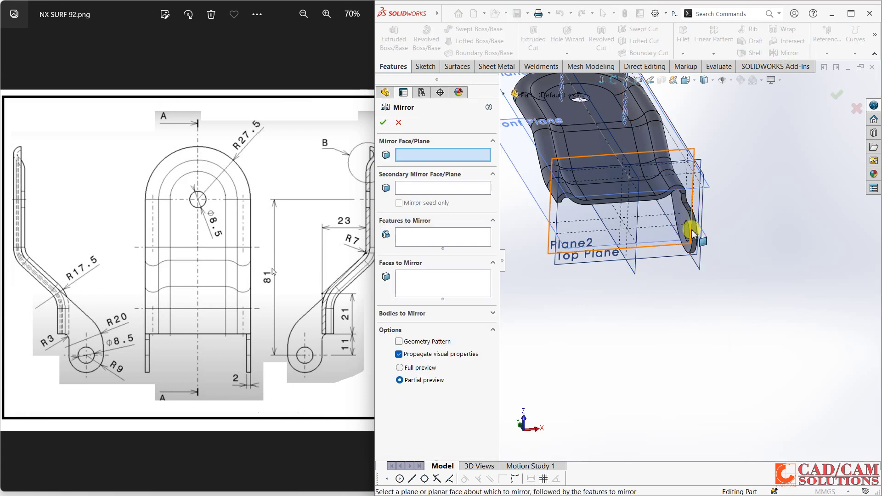
{"action": "left_click", "coordinate": [636, 288]}
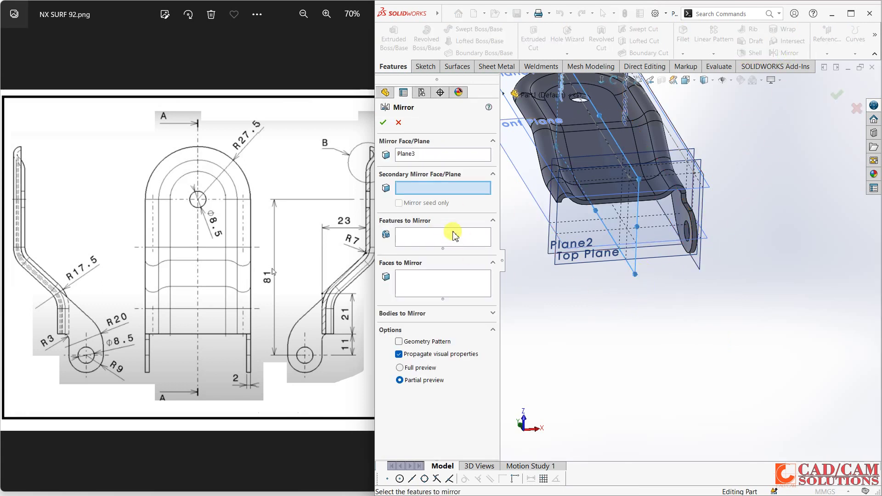
{"action": "left_click", "coordinate": [453, 235]}
{"action": "left_click", "coordinate": [682, 212]}
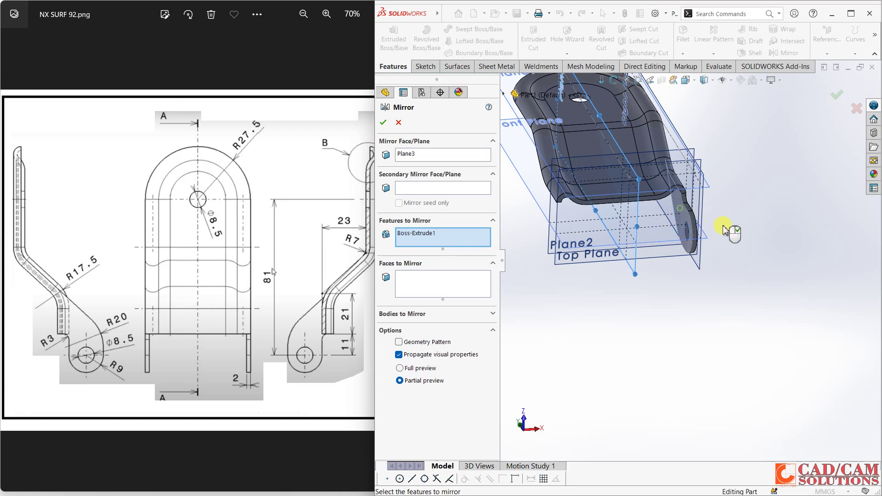
{"action": "right_click", "coordinate": [794, 243]}
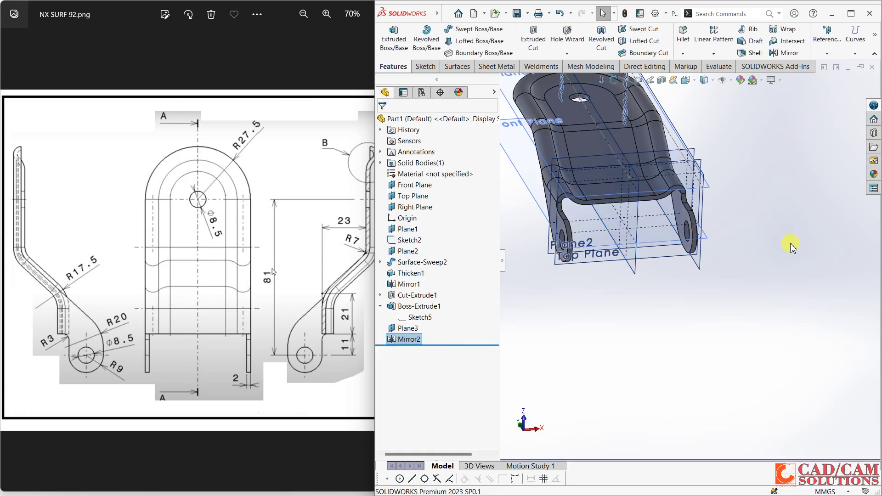
{"action": "left_click", "coordinate": [732, 81]}
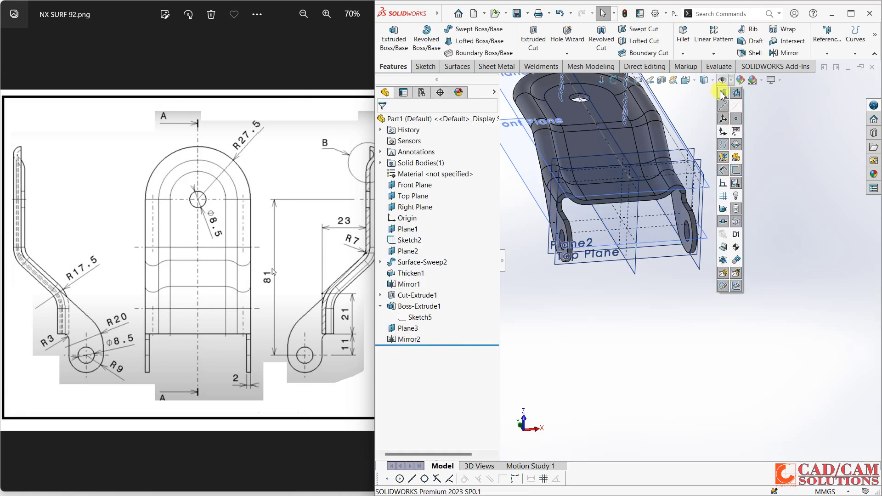
{"action": "left_click", "coordinate": [723, 93]}
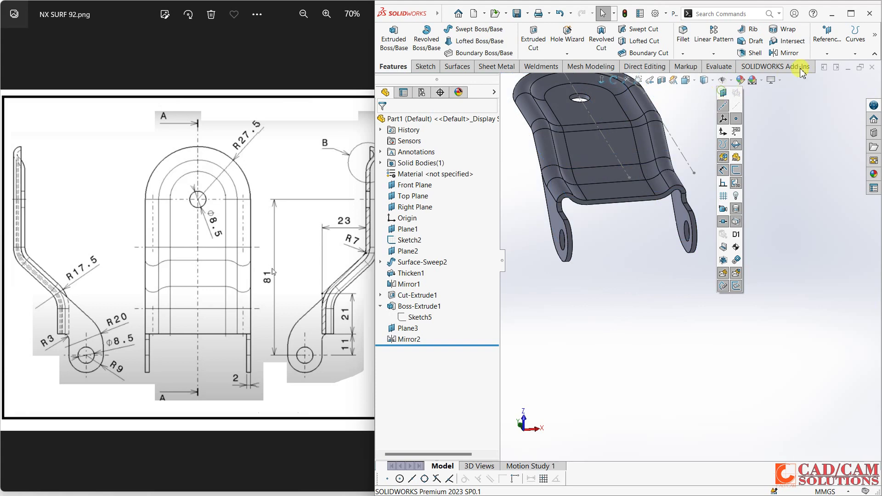
Step: Maximize the window, hide Sketch2's guide line, and orbit to inspect the finished bracket
{"action": "left_click", "coordinate": [852, 15]}
{"action": "mouse_move", "coordinate": [729, 208]}
{"action": "middle_mouse_down"}
{"action": "mouse_move", "coordinate": [616, 220]}
{"action": "mouse_move", "coordinate": [547, 301]}
{"action": "mouse_move", "coordinate": [708, 278]}
{"action": "mouse_move", "coordinate": [480, 136]}
{"action": "mouse_move", "coordinate": [431, 119]}
{"action": "mouse_move", "coordinate": [505, 28]}
{"action": "middle_mouse_up"}
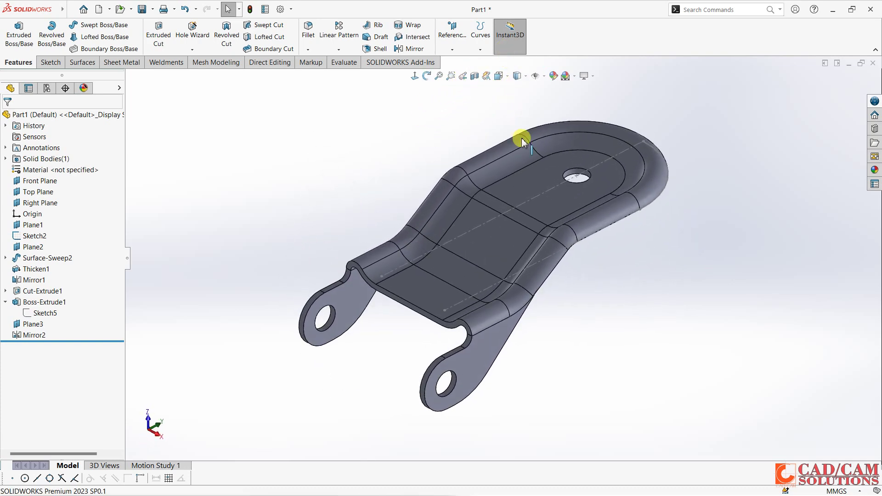
{"action": "right_click", "coordinate": [489, 223]}
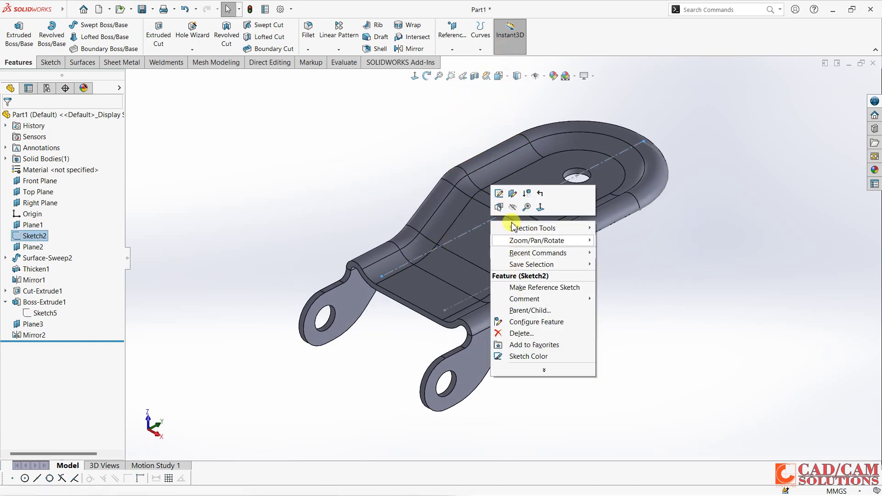
{"action": "left_click", "coordinate": [513, 207]}
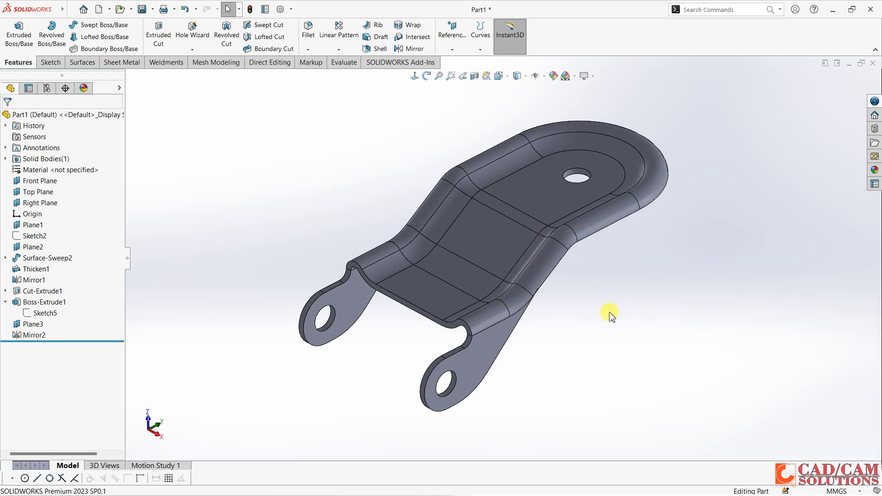
{"action": "left_click_drag", "start_coordinate": [612, 315], "coordinate": [612, 323]}
{"action": "key", "text": "Escape"}
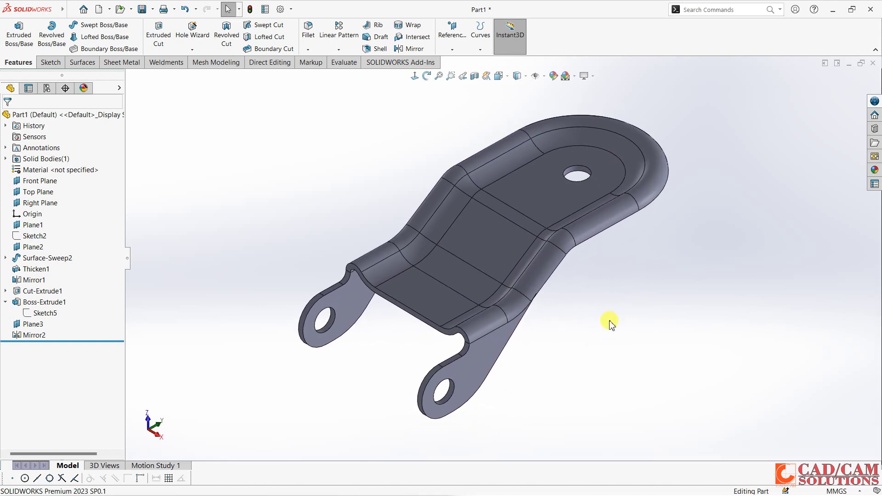
{"action": "middle_click_drag", "start_coordinate": [607, 327], "coordinate": [604, 308]}
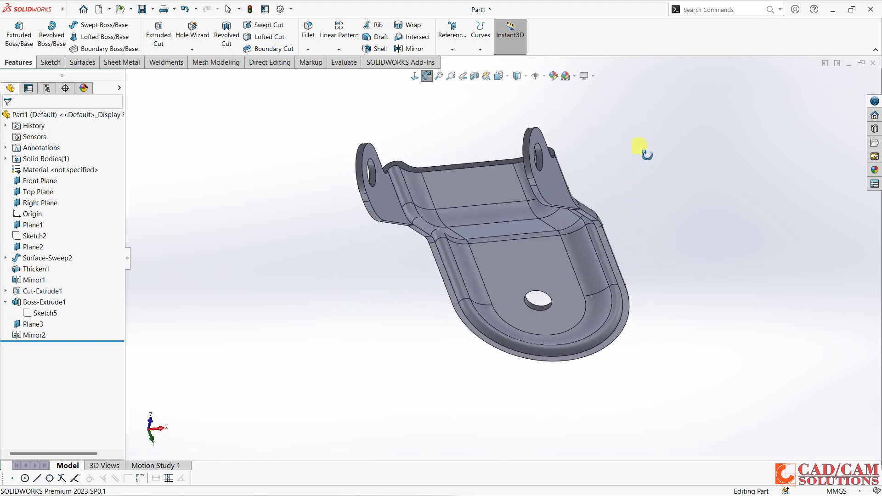